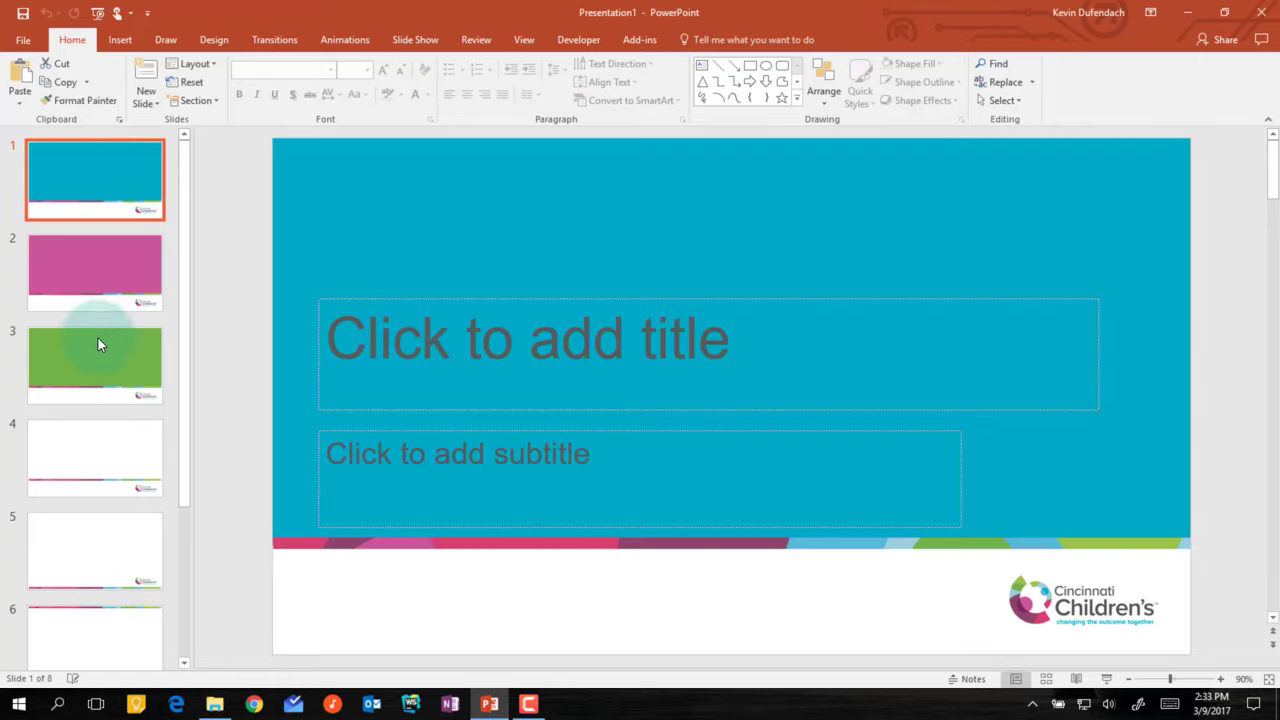
# Select slides 3 onward, delete them, and return to slide 1
pyautogui.click(97, 416)
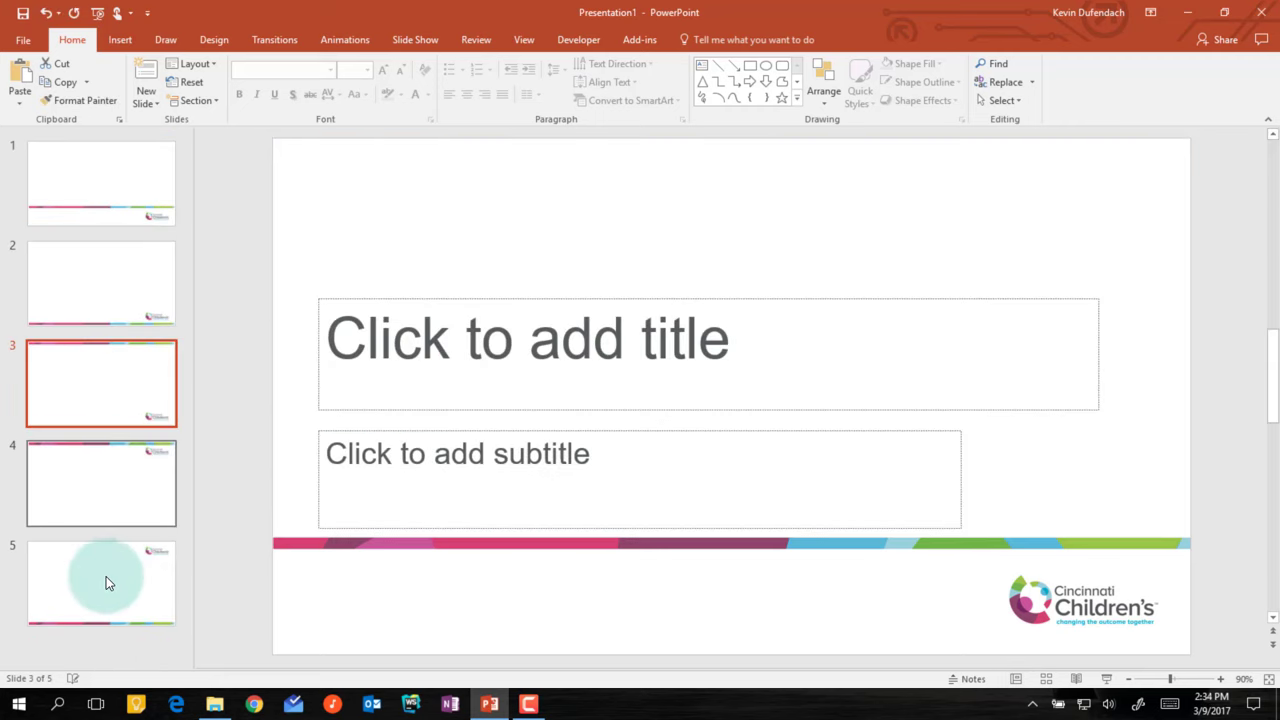
pyautogui.keyDown('shift'); pyautogui.click(126, 563); pyautogui.keyUp('shift')
pyautogui.press('Delete')
pyautogui.click(77, 171)
pyautogui.click(463, 347)
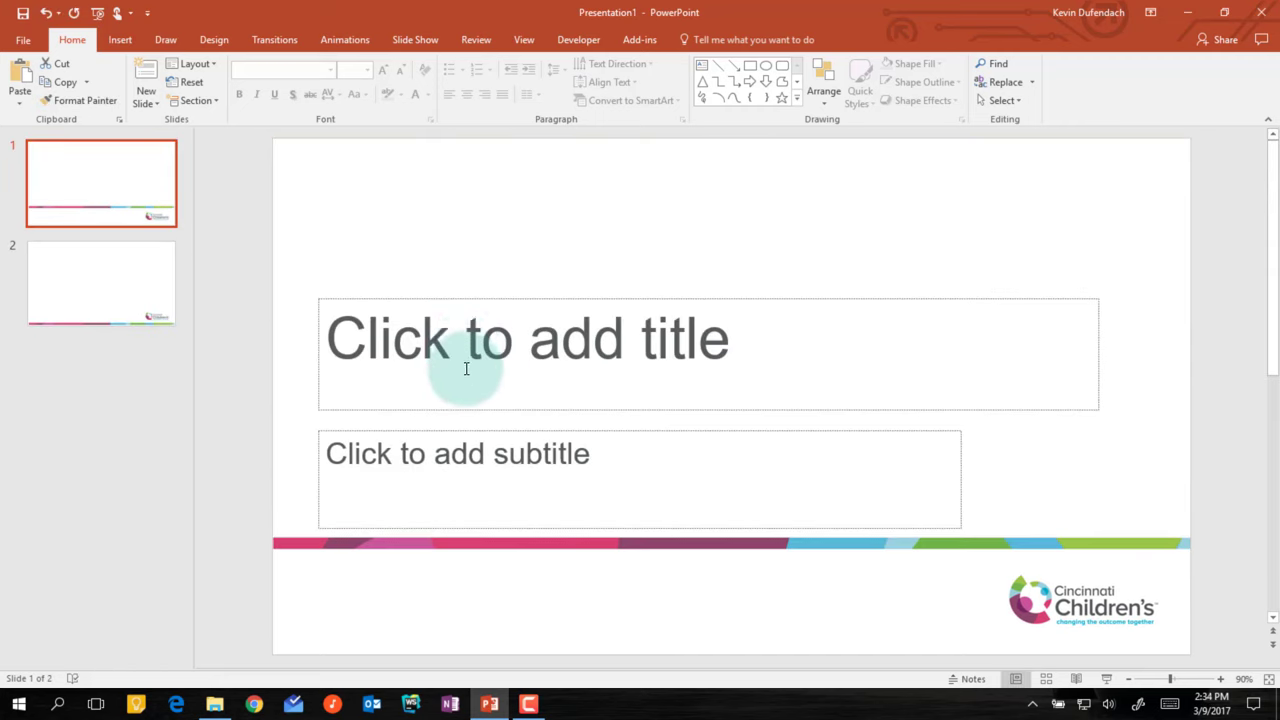
# Title slide 1 'Tan Babies' with a smaller second line 'Responding to Newborn Jaundice'
pyautogui.click(466, 365)
pyautogui.write('Tan Babies')
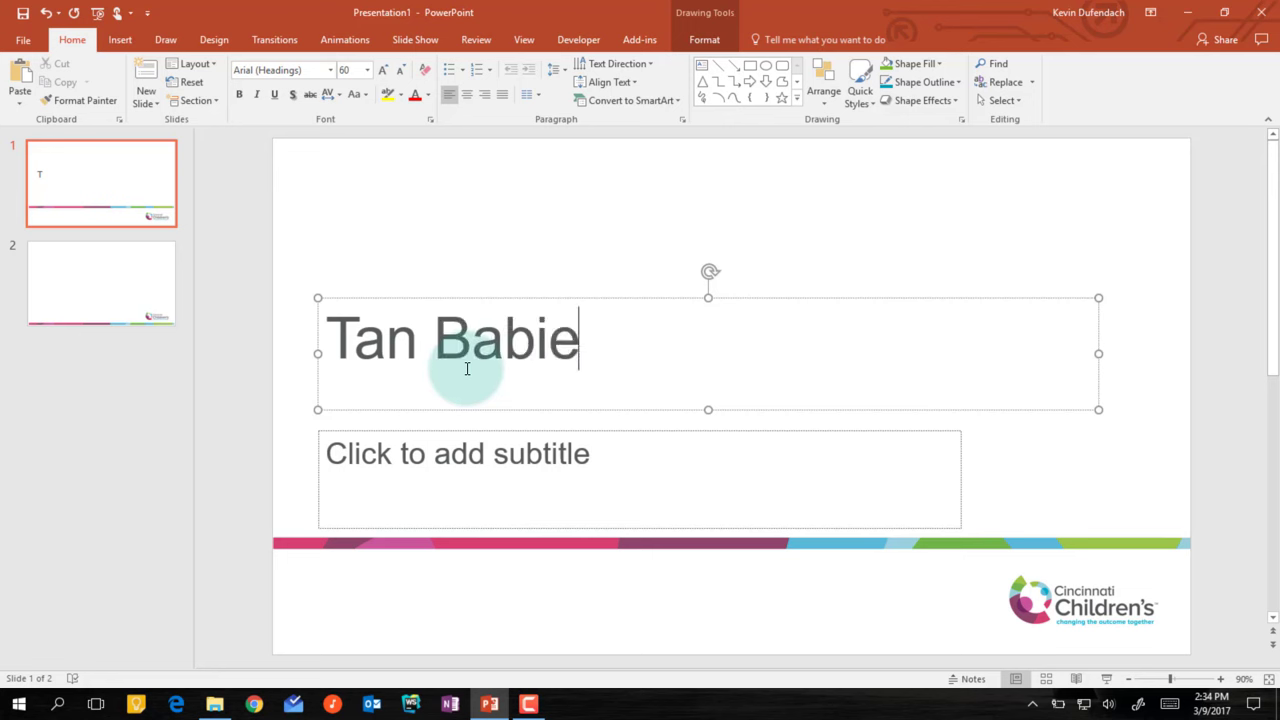
pyautogui.press('Return')
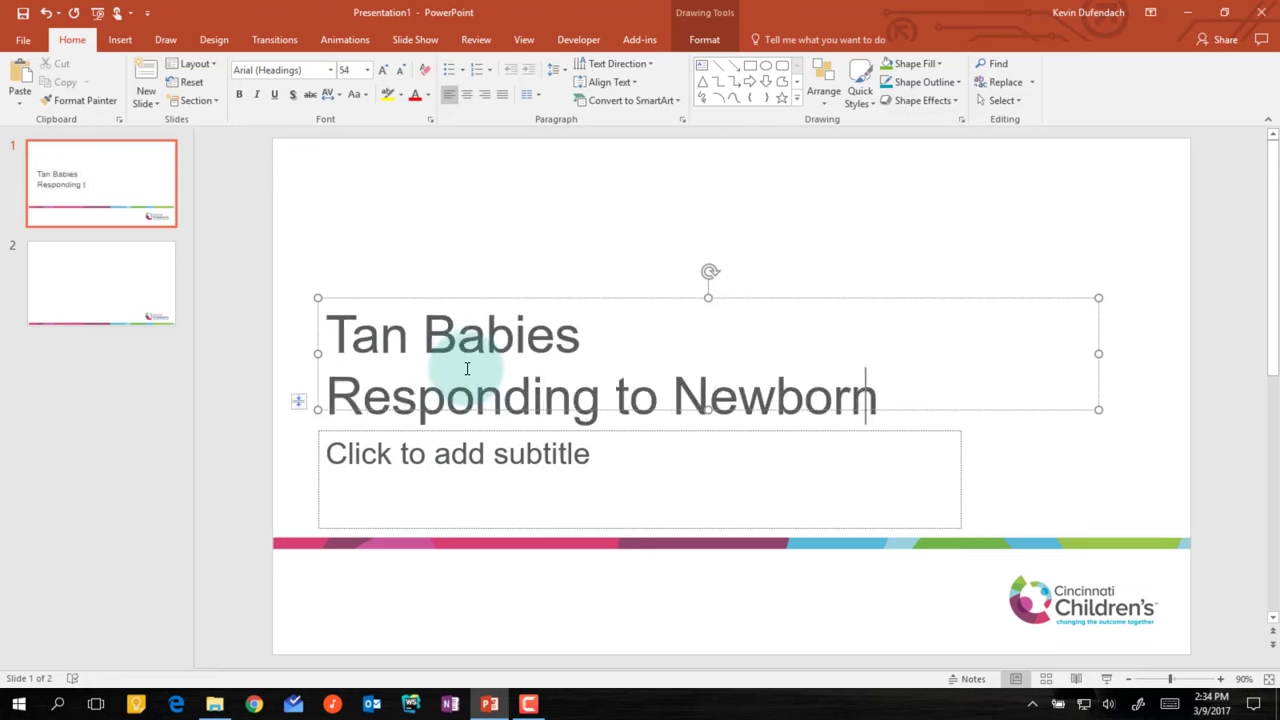
pyautogui.write('Responding to Newborn Jaundice')
pyautogui.tripleClick(466, 368)
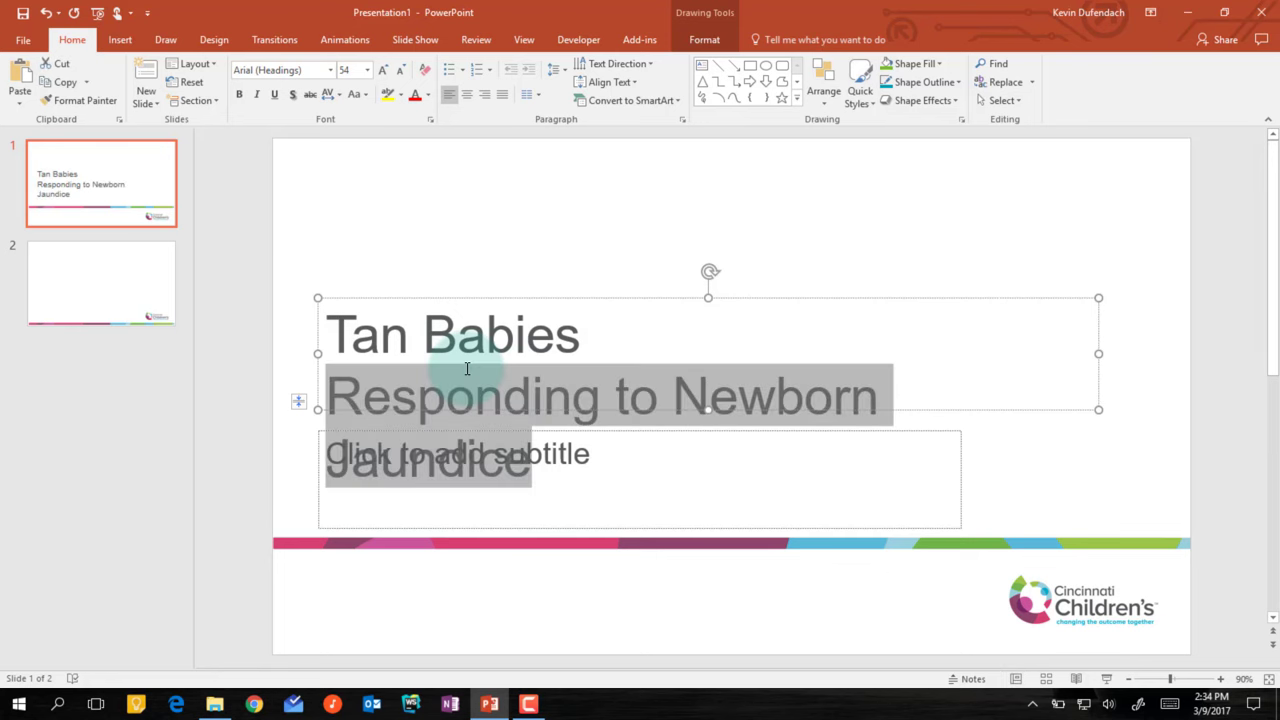
pyautogui.click(400, 72)
pyautogui.click(400, 72)
# Insert the date March 9, 2017 into the subtitle from Insert > Date & Time
pyautogui.click(456, 480)
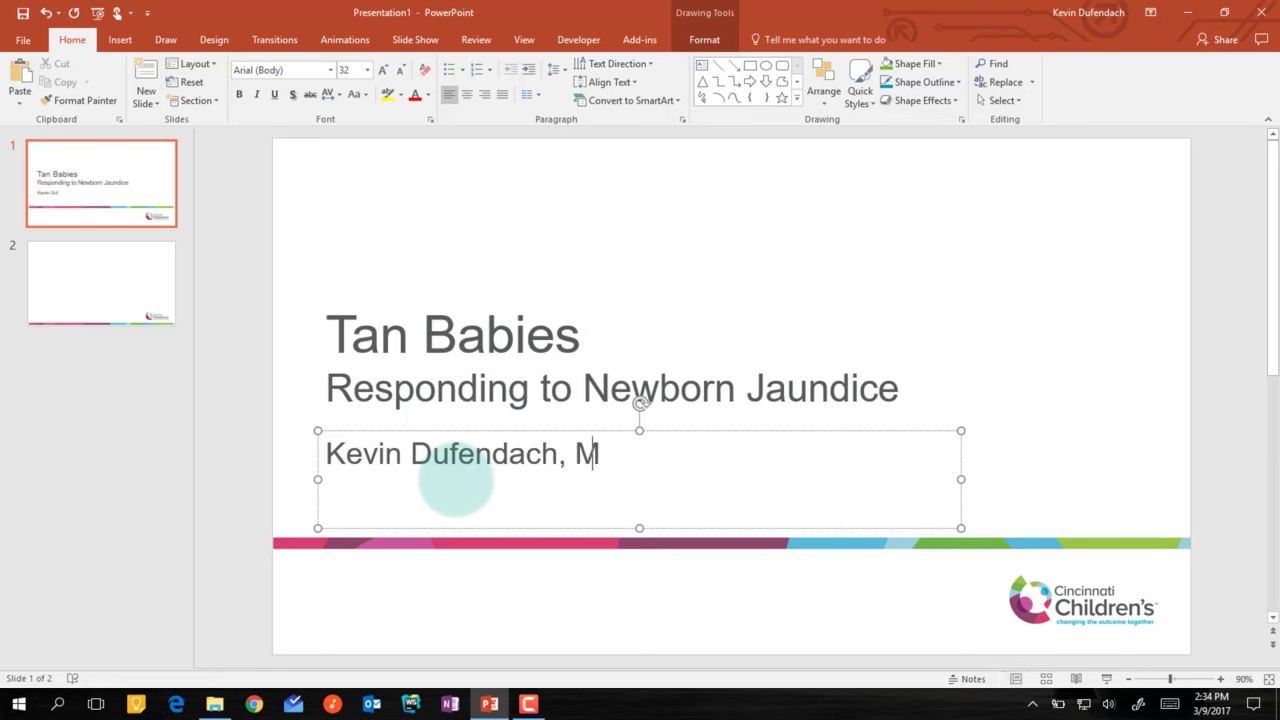
pyautogui.click(120, 39)
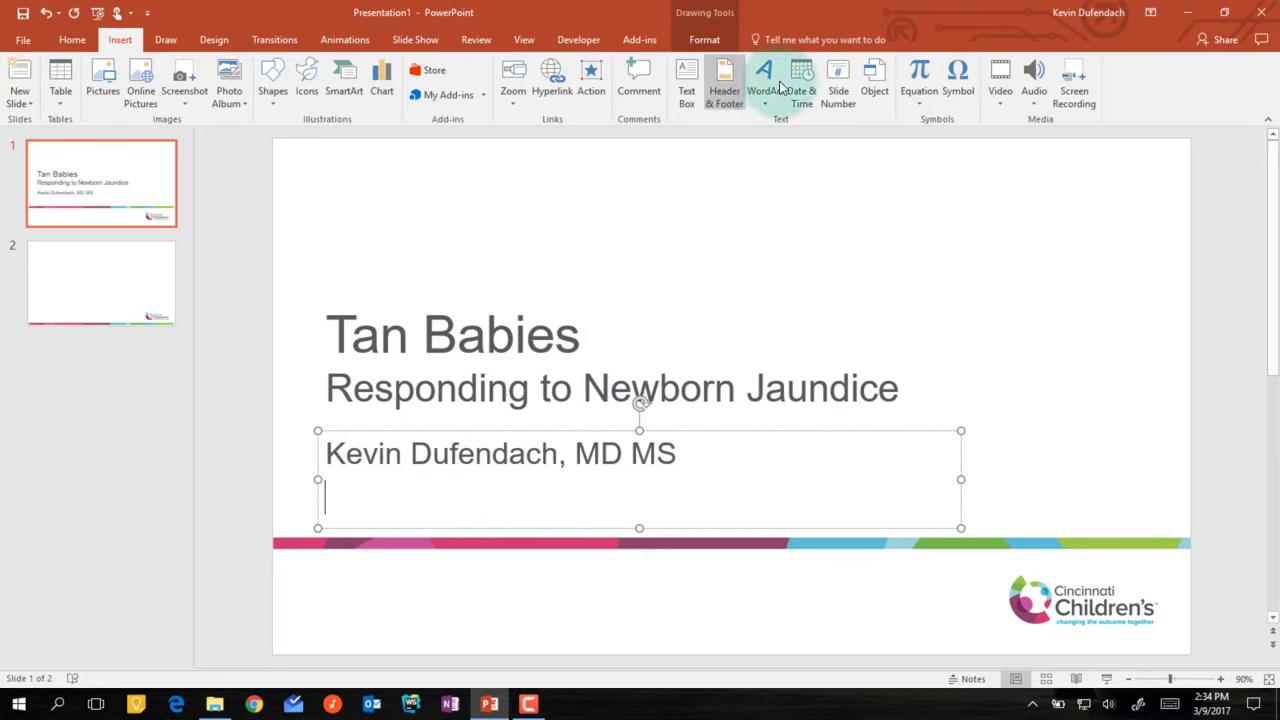
pyautogui.click(838, 75)
pyautogui.press('BackSpace')
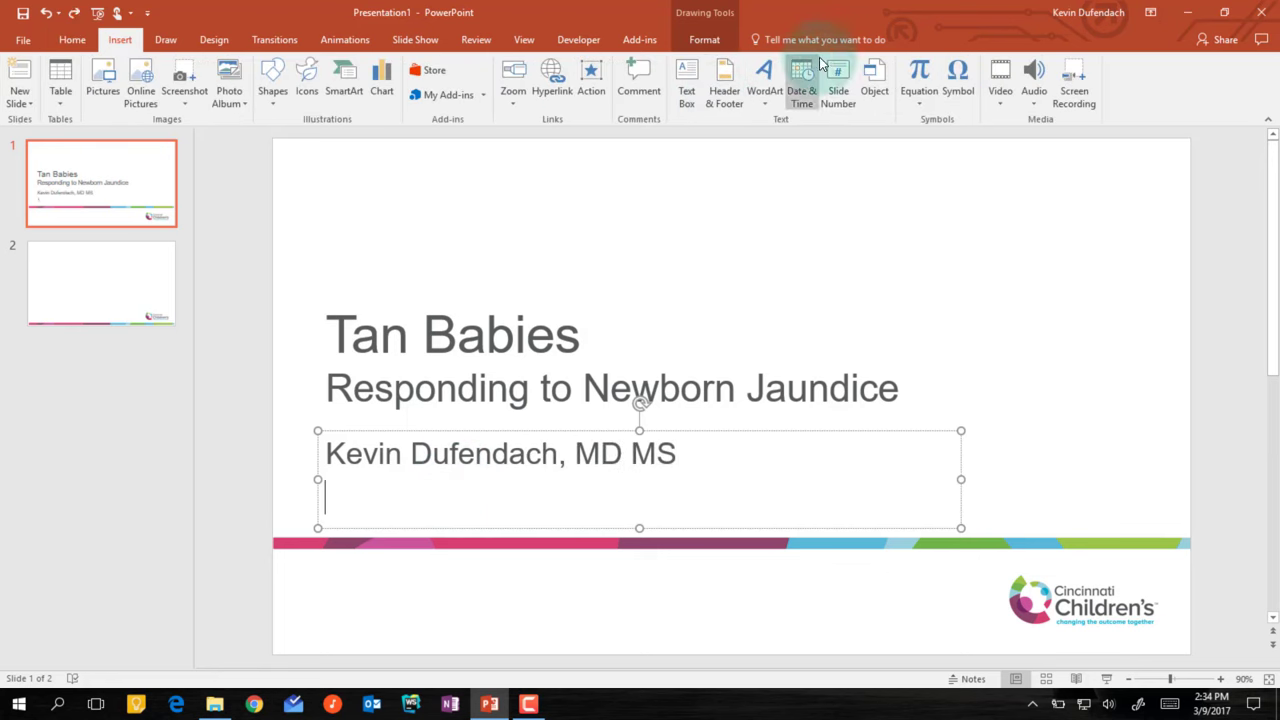
pyautogui.click(805, 85)
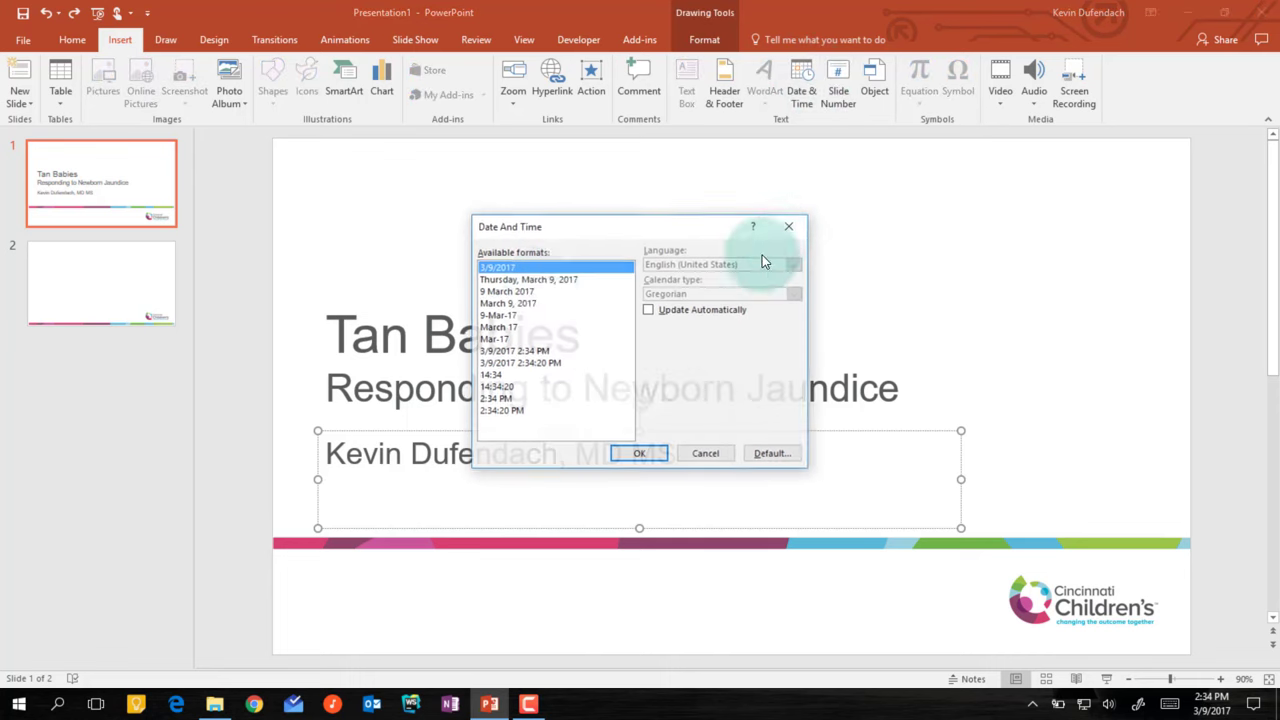
pyautogui.click(512, 303)
pyautogui.click(645, 453)
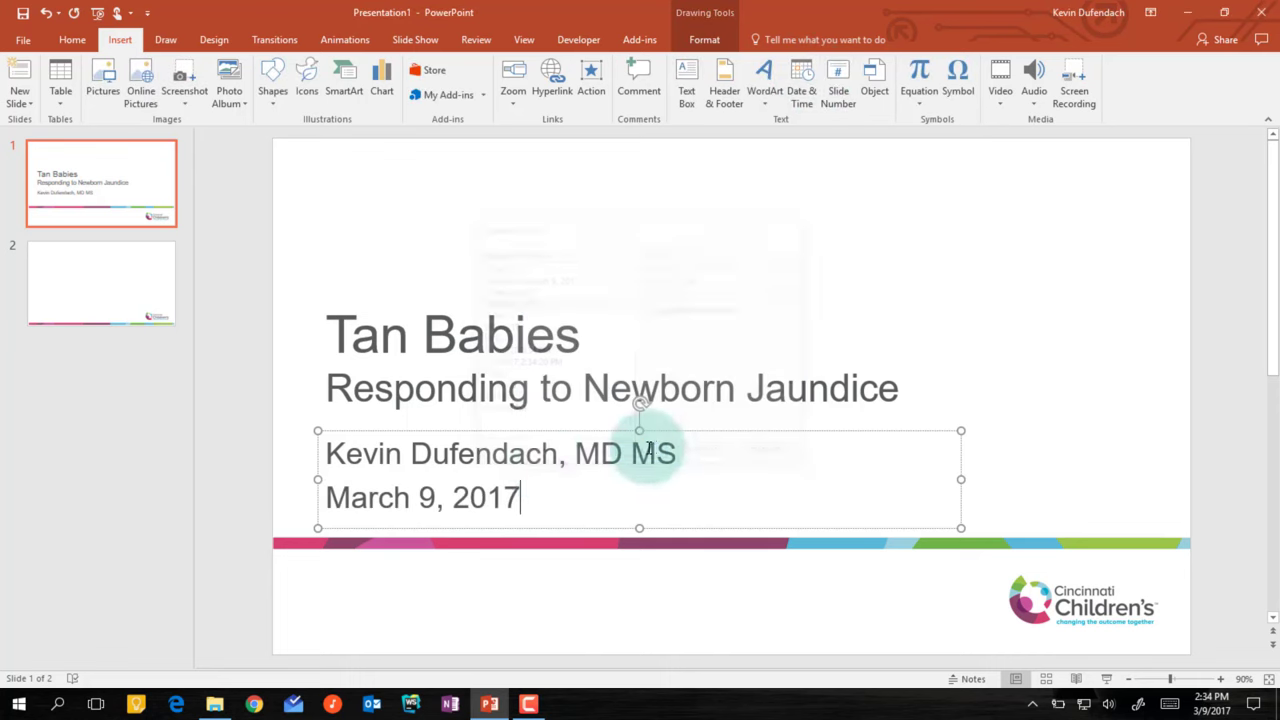
# Shrink the date line by two font sizes
pyautogui.tripleClick(557, 478)
pyautogui.click(72, 39)
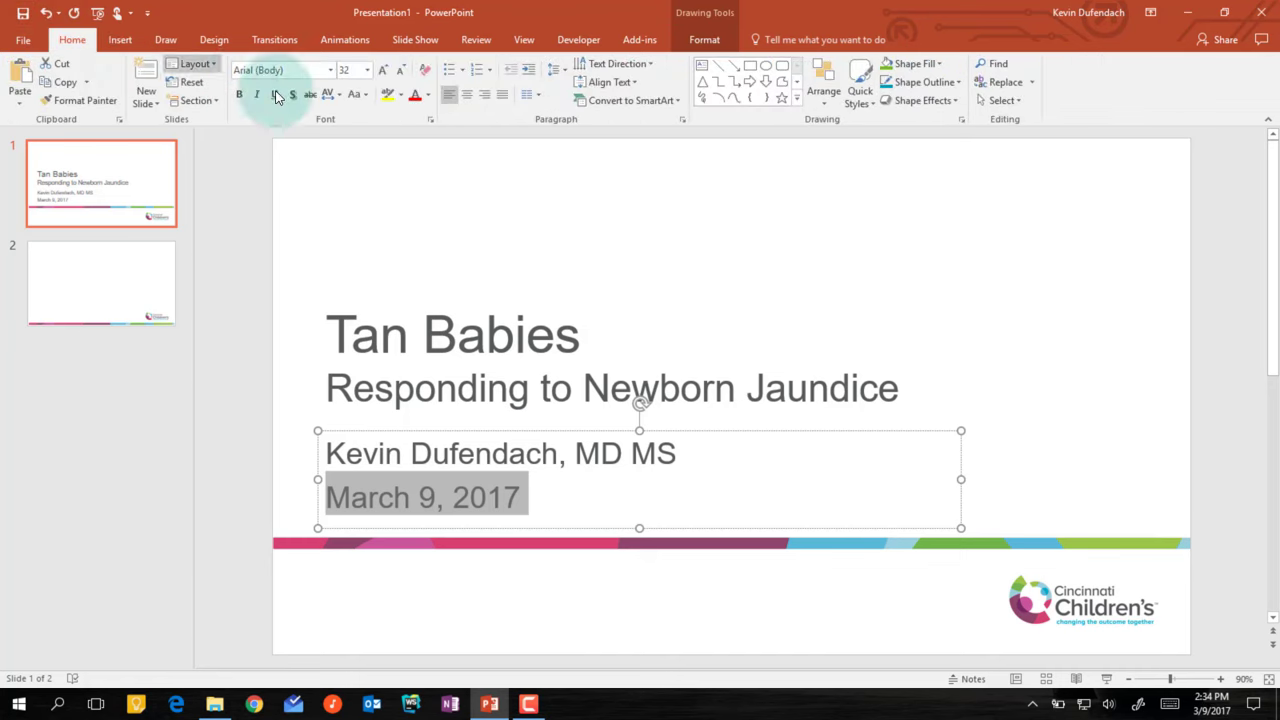
pyautogui.click(400, 70)
pyautogui.click(400, 70)
pyautogui.click(400, 70)
pyautogui.click(383, 257)
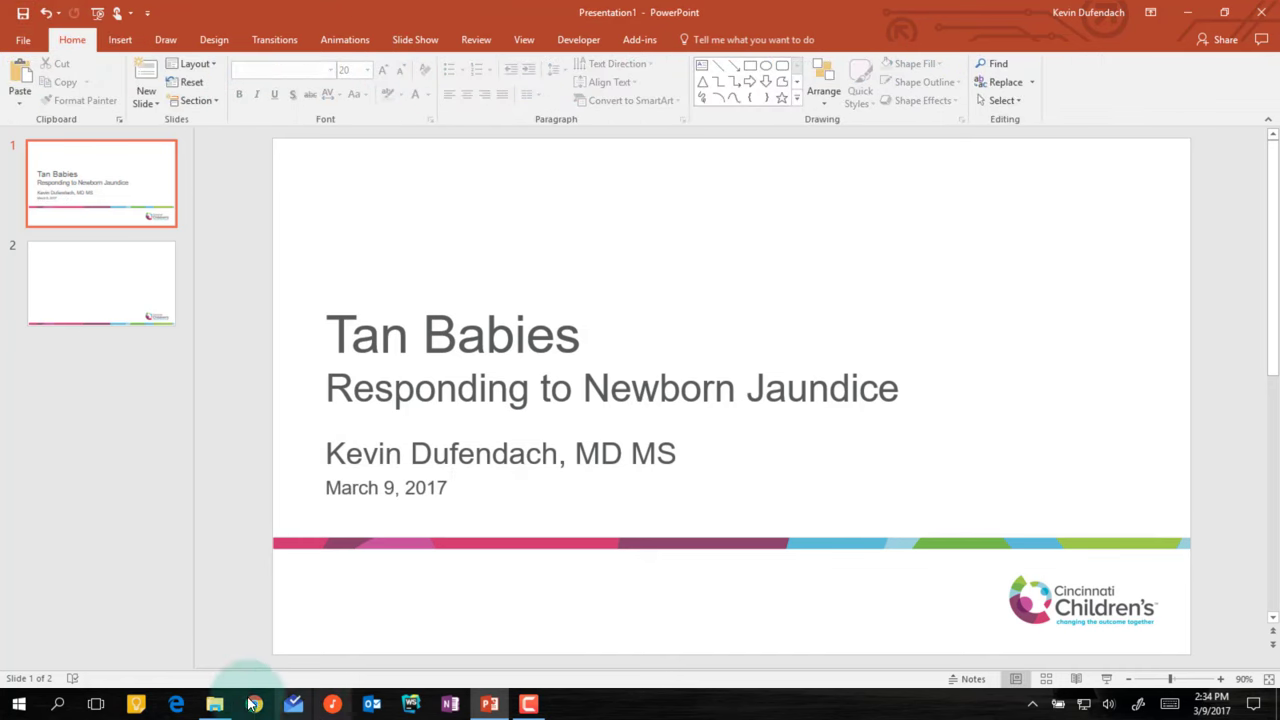
pyautogui.click(214, 704)
# Copy PMID 15231951 from the PubMed guideline and generate its AMA citation in a new tab
pyautogui.doubleClick(805, 225)
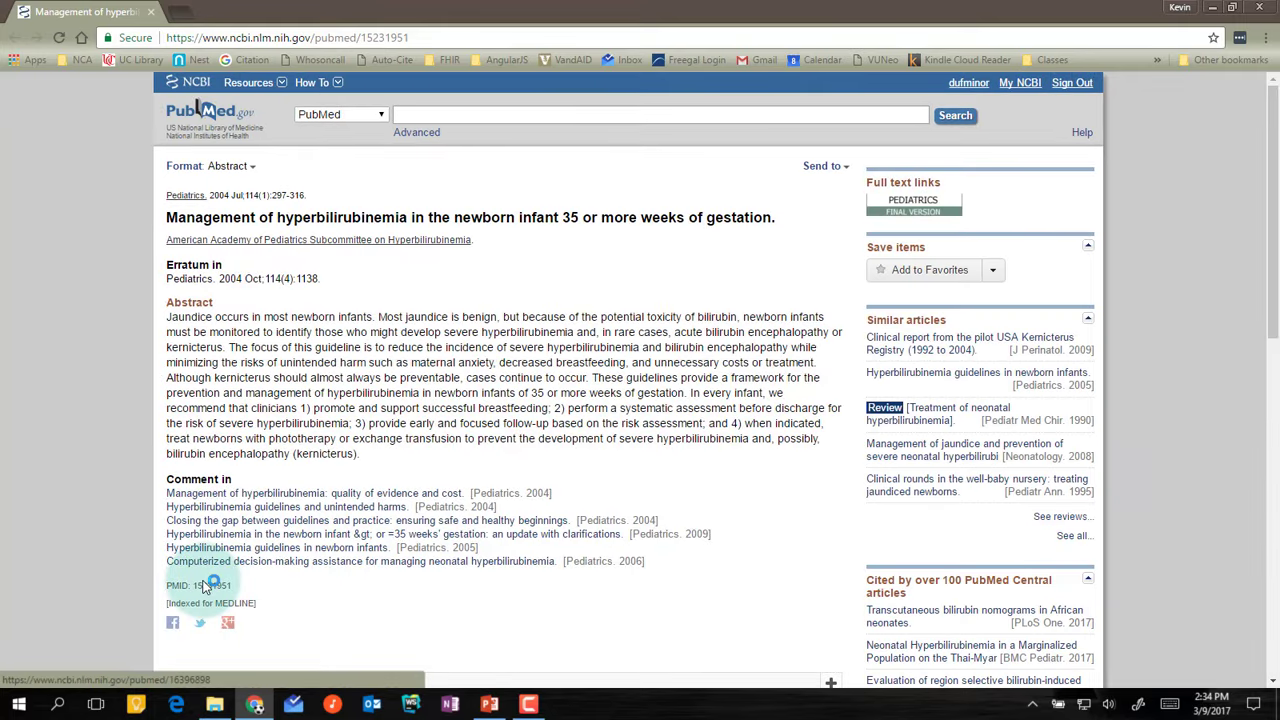
pyautogui.doubleClick(212, 585)
pyautogui.hotkey('ctrl', 'c')
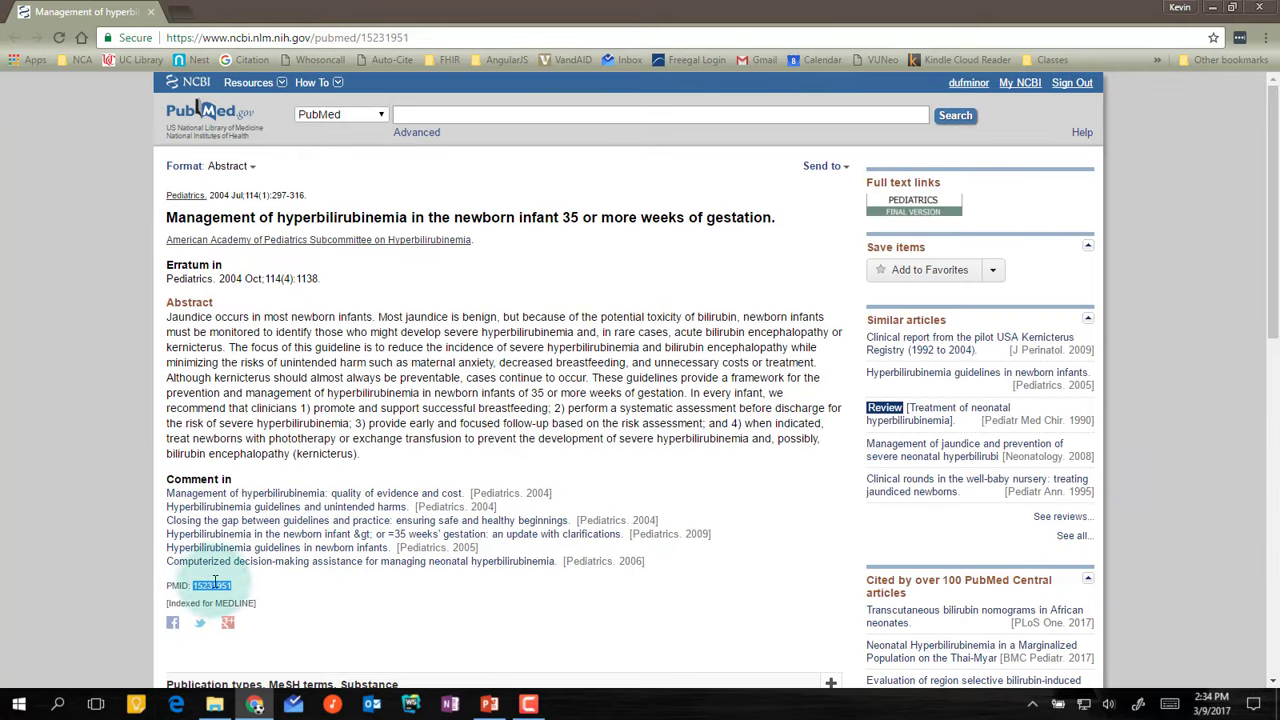
pyautogui.hotkey('ctrl', 't')
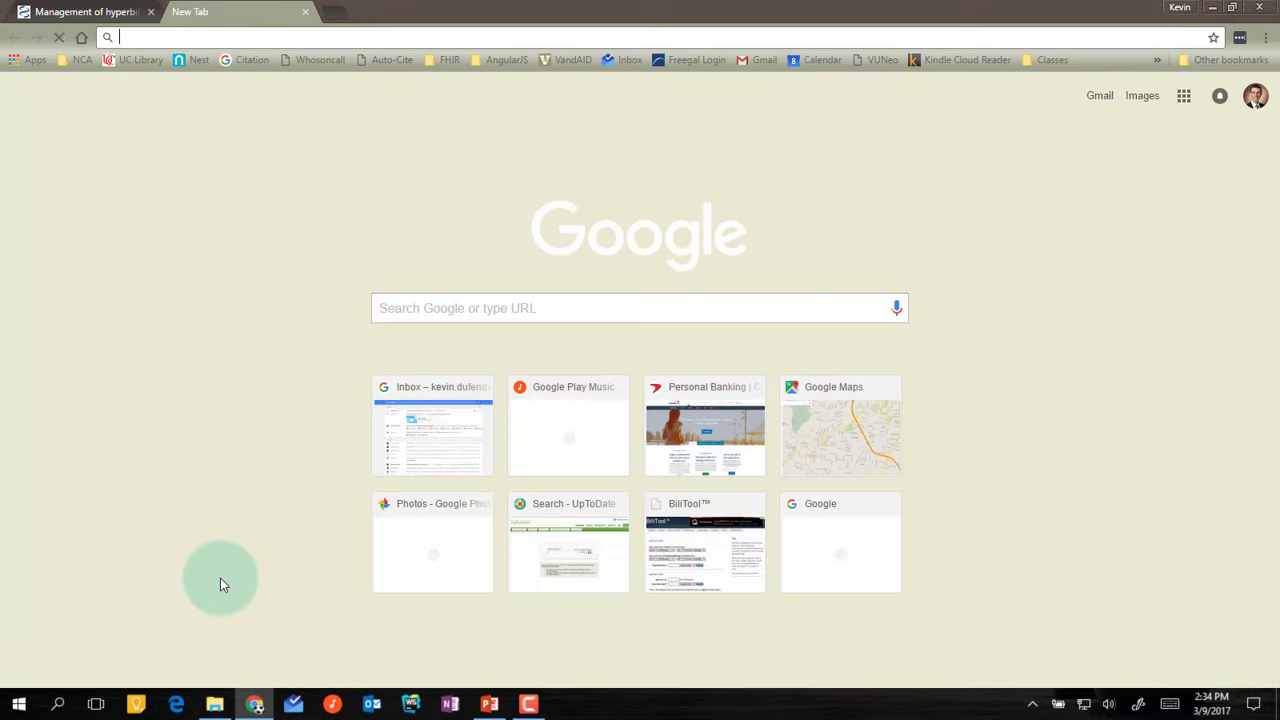
pyautogui.write('mick')
pyautogui.press('Tab')
pyautogui.hotkey('ctrl', 'v')
pyautogui.press('Return')
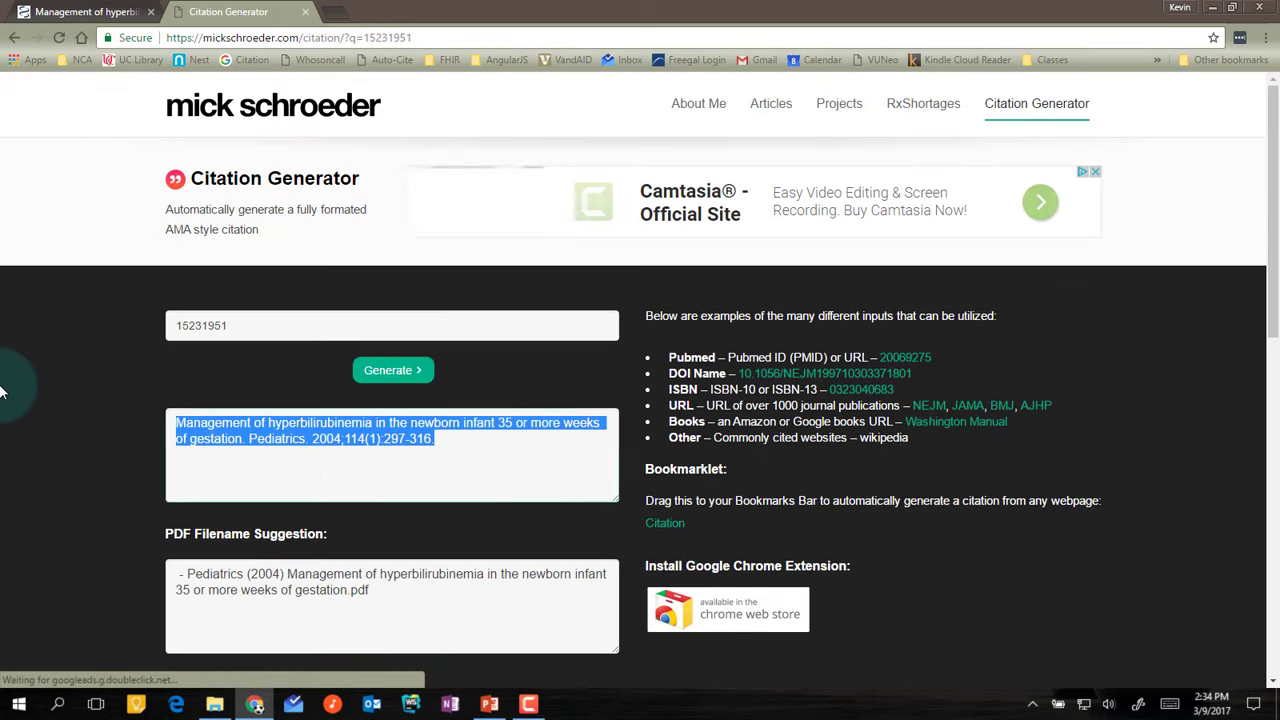
pyautogui.hotkey('alt', 'Tab')
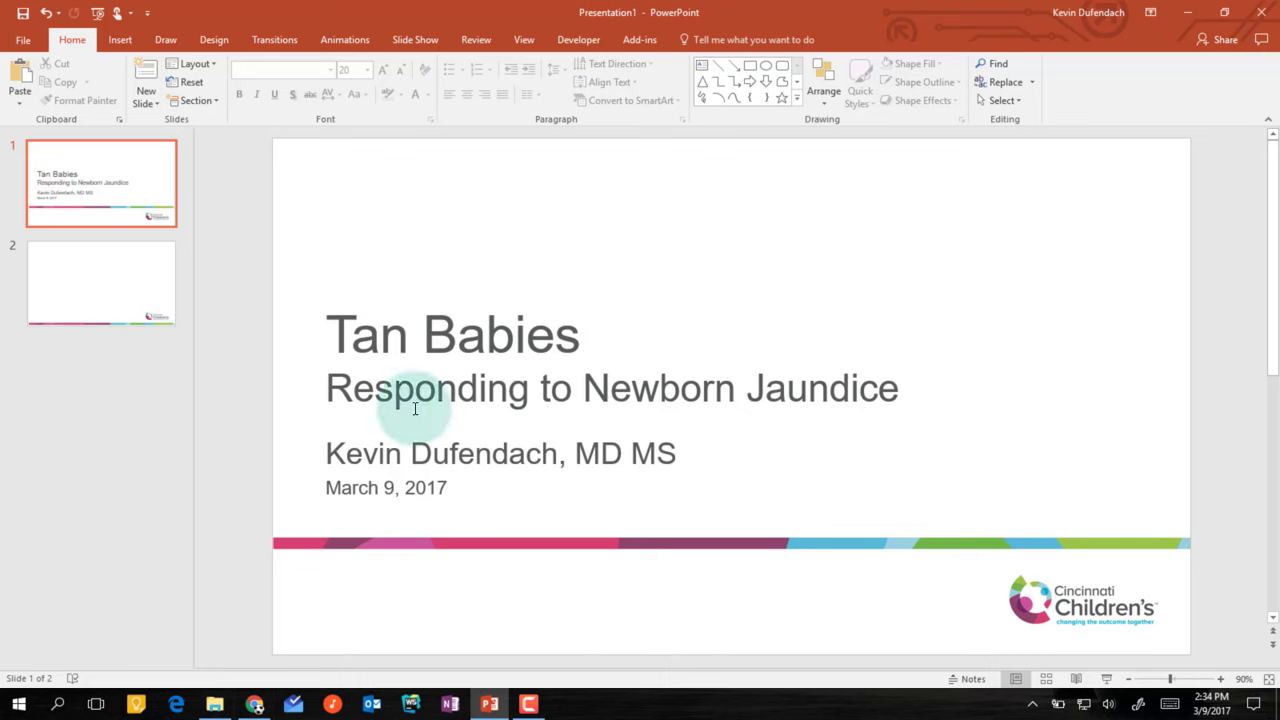
# Paste the citation onto slide 1's bottom stripe and title slide 2 'Learning Objectives'
pyautogui.hotkey('ctrl', 'v')
pyautogui.moveTo(689, 363); pyautogui.dragTo(510, 561)
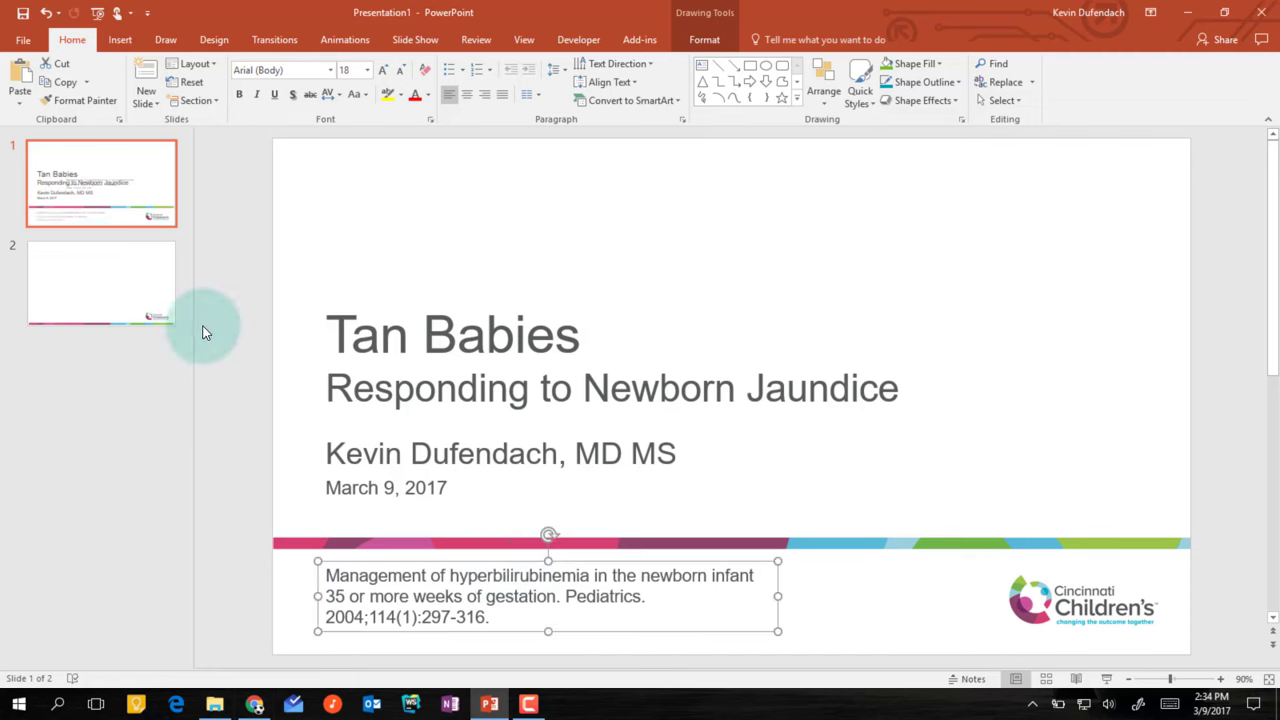
pyautogui.click(107, 270)
pyautogui.click(474, 225)
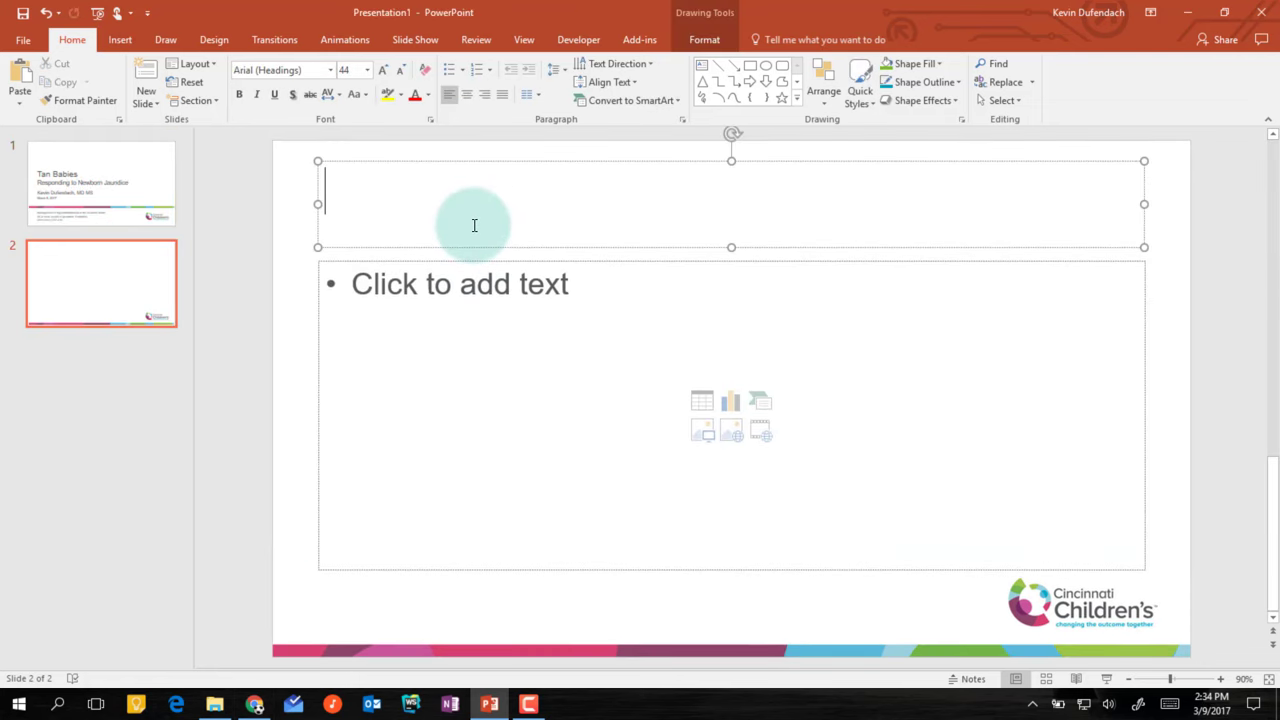
pyautogui.write('Learning Objective')
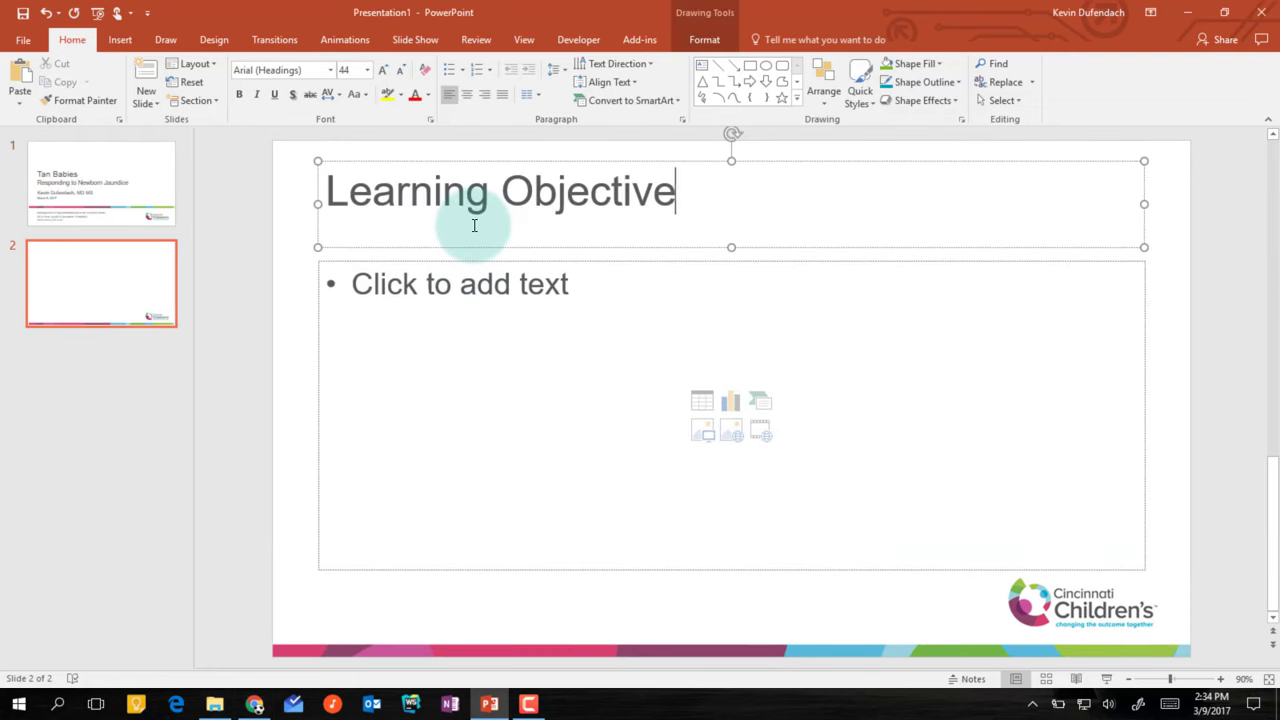
pyautogui.write('s')
# Type the objective bullets on slide 2 and correct the misspellings 'trestment' and 'na'
pyautogui.click(552, 388)
pyautogui.write('Par')
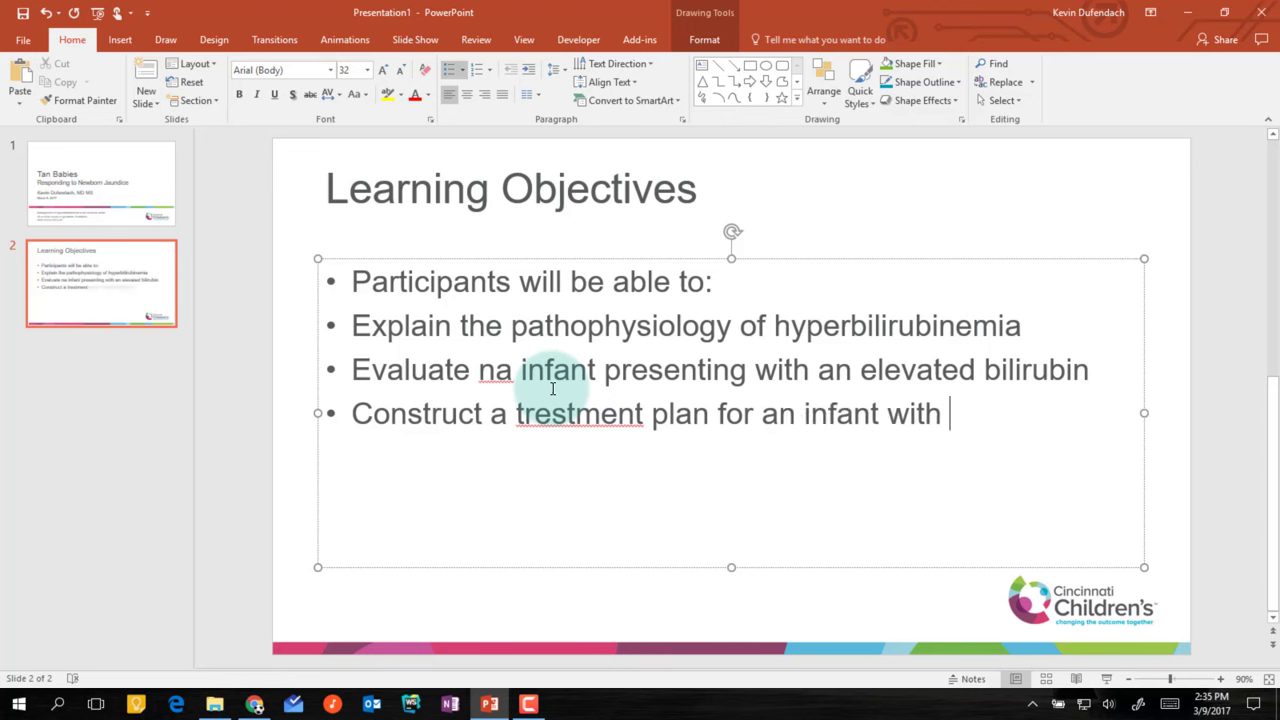
pyautogui.write('binemia')
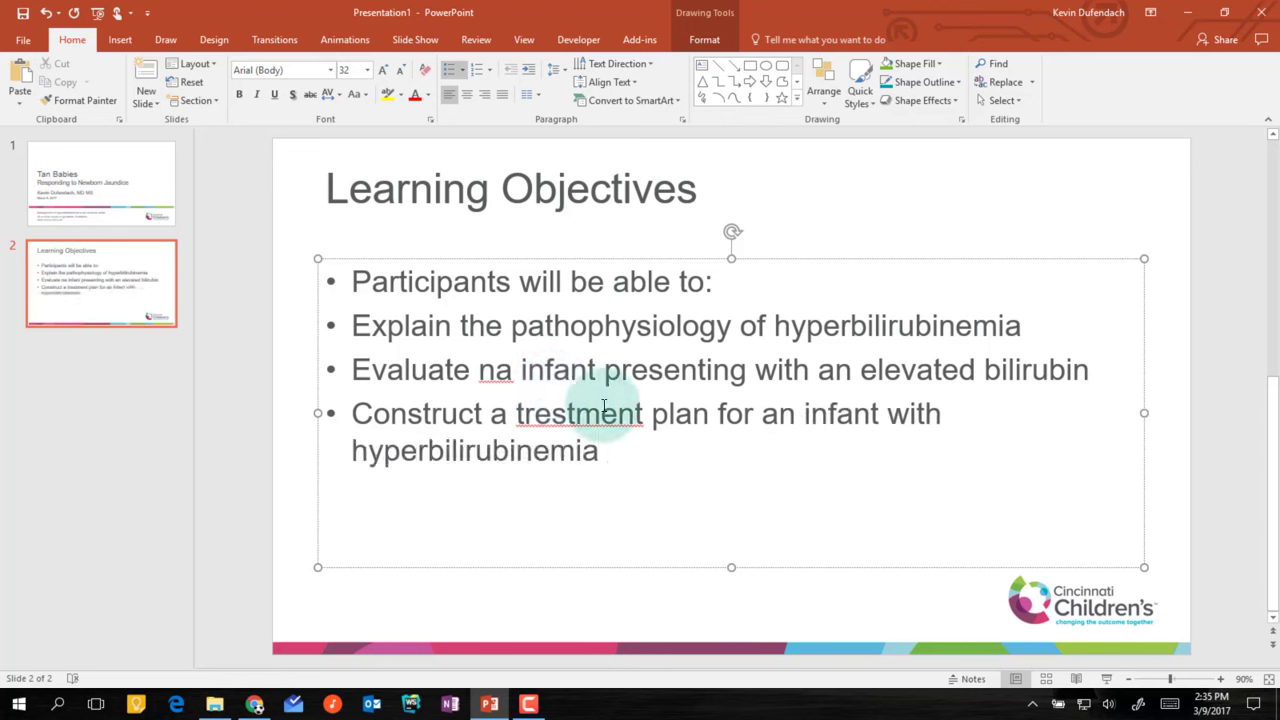
pyautogui.rightClick(598, 416)
pyautogui.click(665, 496)
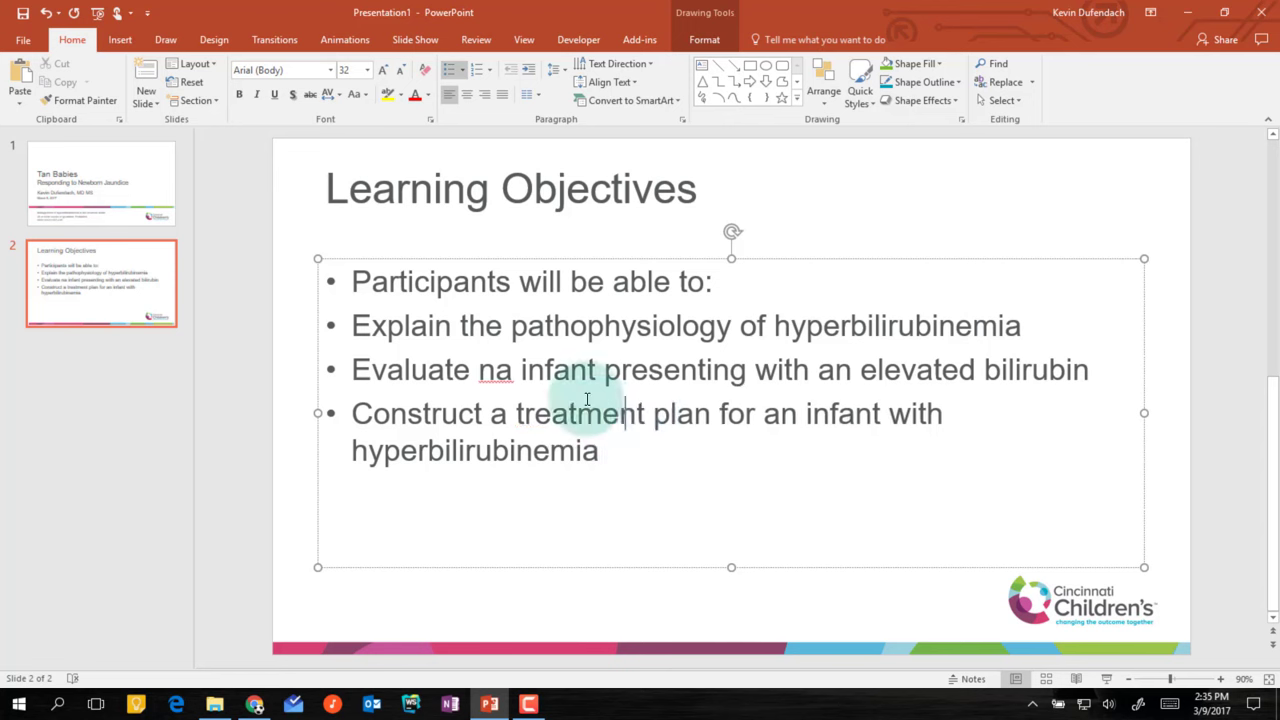
pyautogui.click(493, 370)
pyautogui.press('BackSpace')
pyautogui.press('Right')
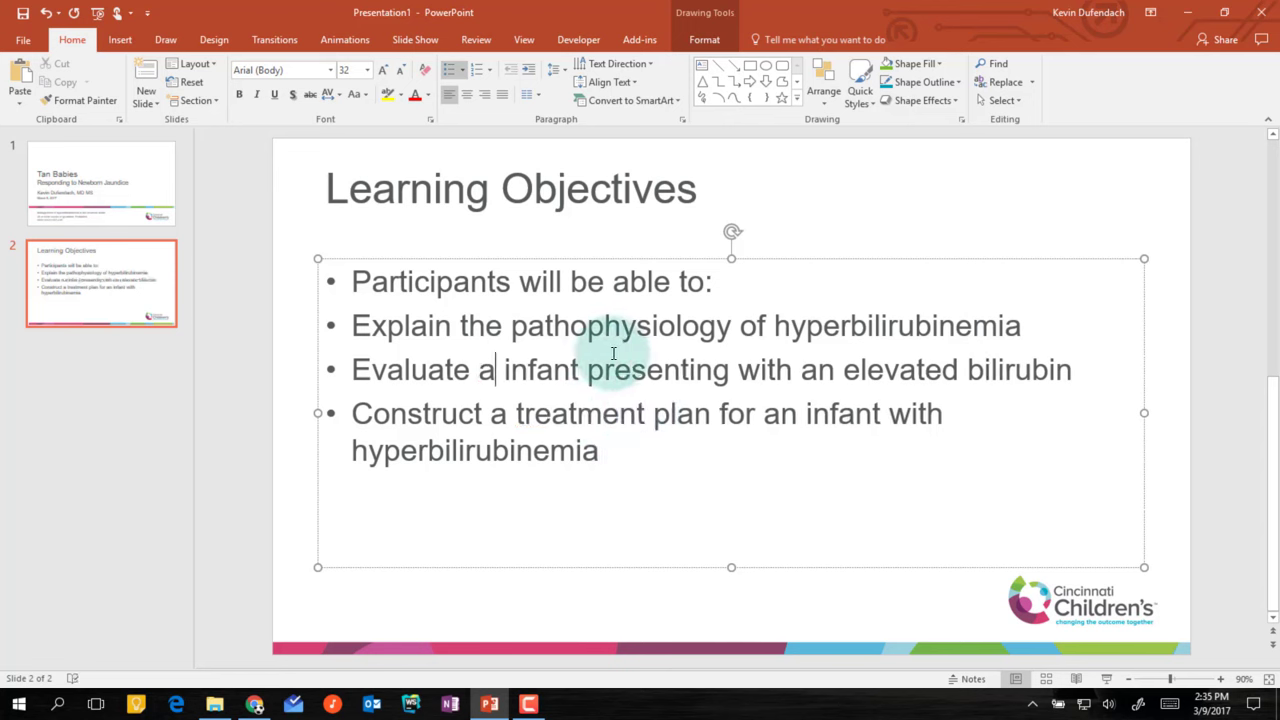
pyautogui.write('n')
# Bold the key words pathophysiology, Evaluate and treatment
pyautogui.doubleClick(548, 335)
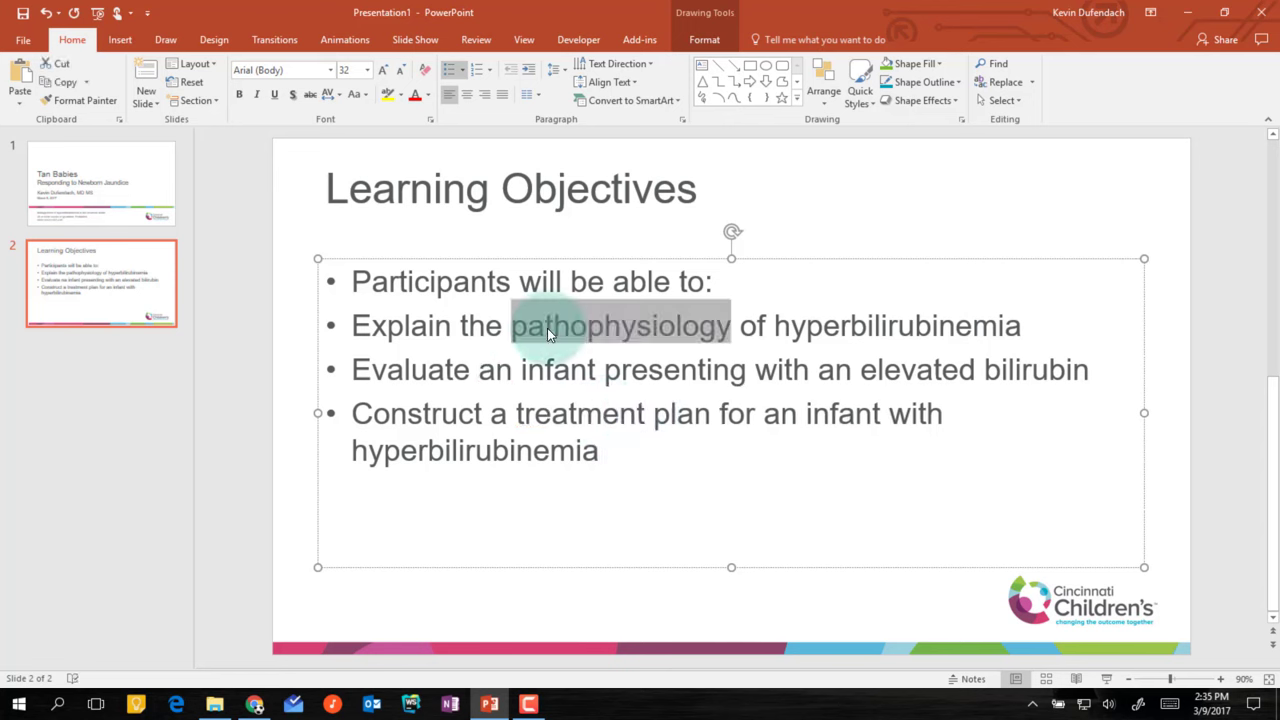
pyautogui.hotkey('ctrl', 'b')
pyautogui.doubleClick(406, 370)
pyautogui.hotkey('ctrl', 'b')
pyautogui.doubleClick(586, 415)
pyautogui.hotkey('ctrl', 'b')
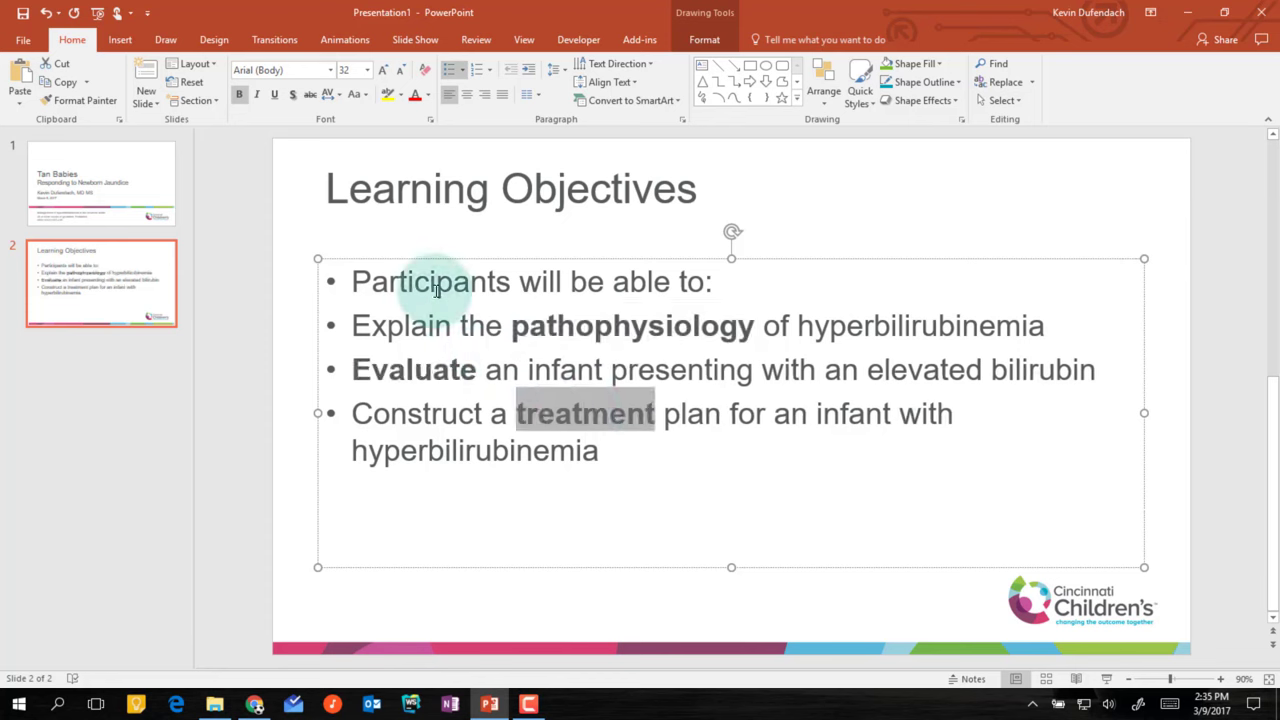
# Remove the Participants line's bullet and apply Fade to the other lines
pyautogui.click(420, 283)
pyautogui.press('BackSpace')
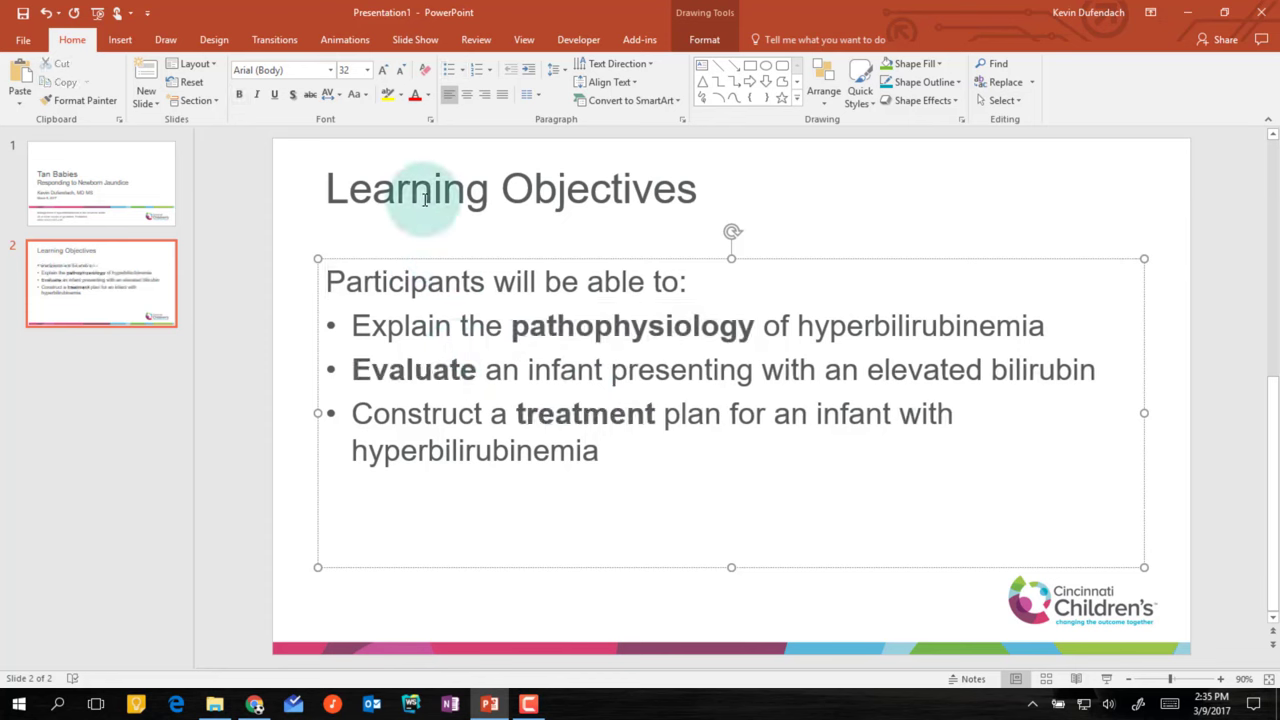
pyautogui.click(344, 40)
pyautogui.click(212, 80)
pyautogui.click(303, 271)
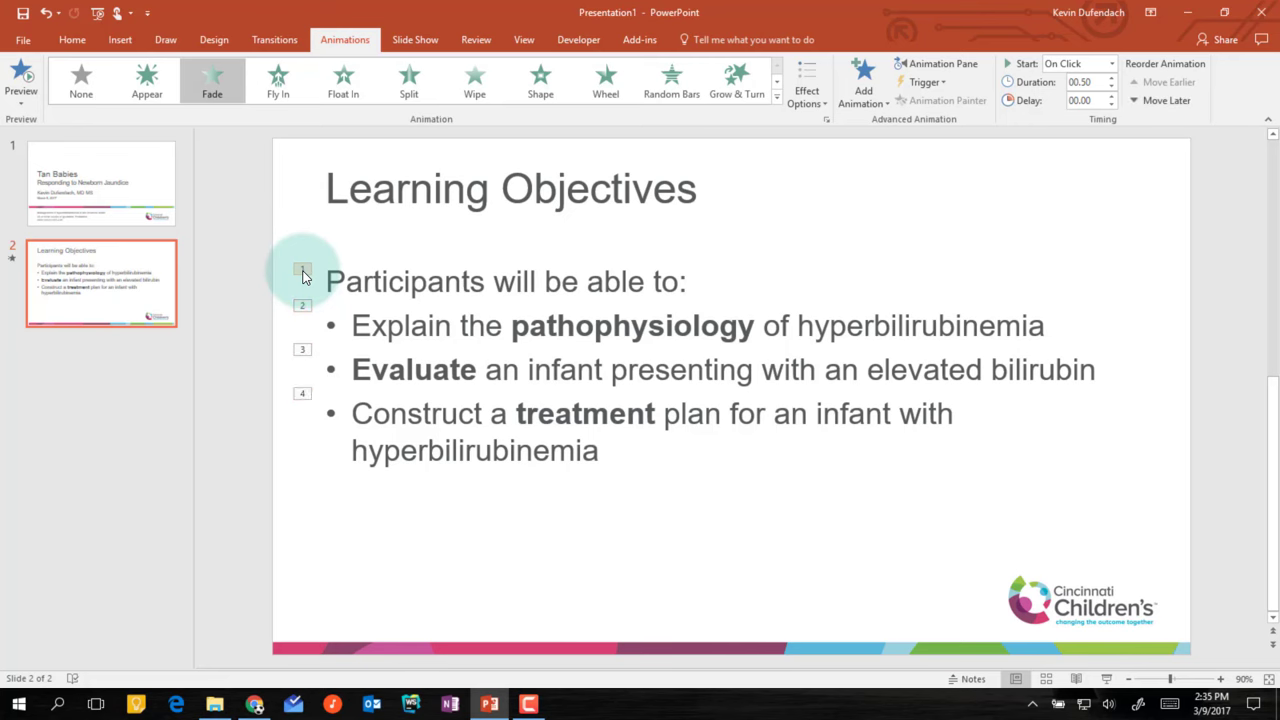
pyautogui.press('Delete')
# In Slide Master view, draw a rectangle bar across the top of the master slide
pyautogui.click(525, 42)
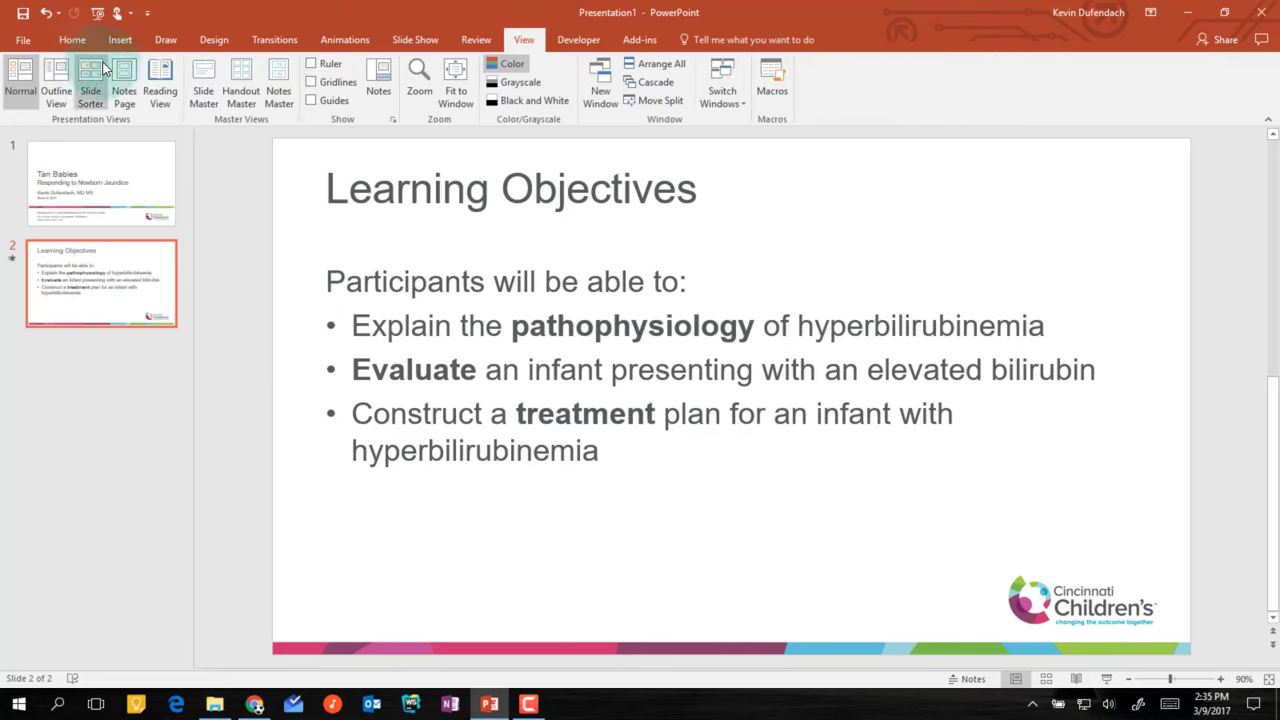
pyautogui.click(206, 84)
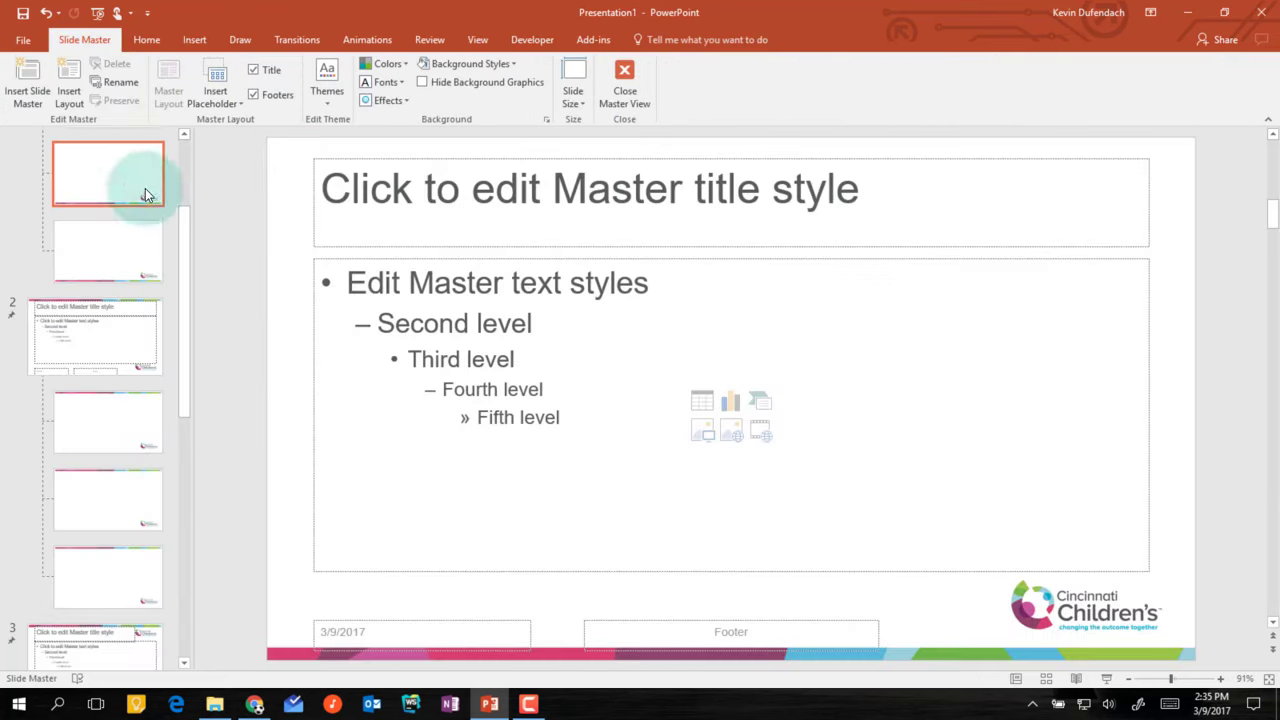
pyautogui.click(146, 39)
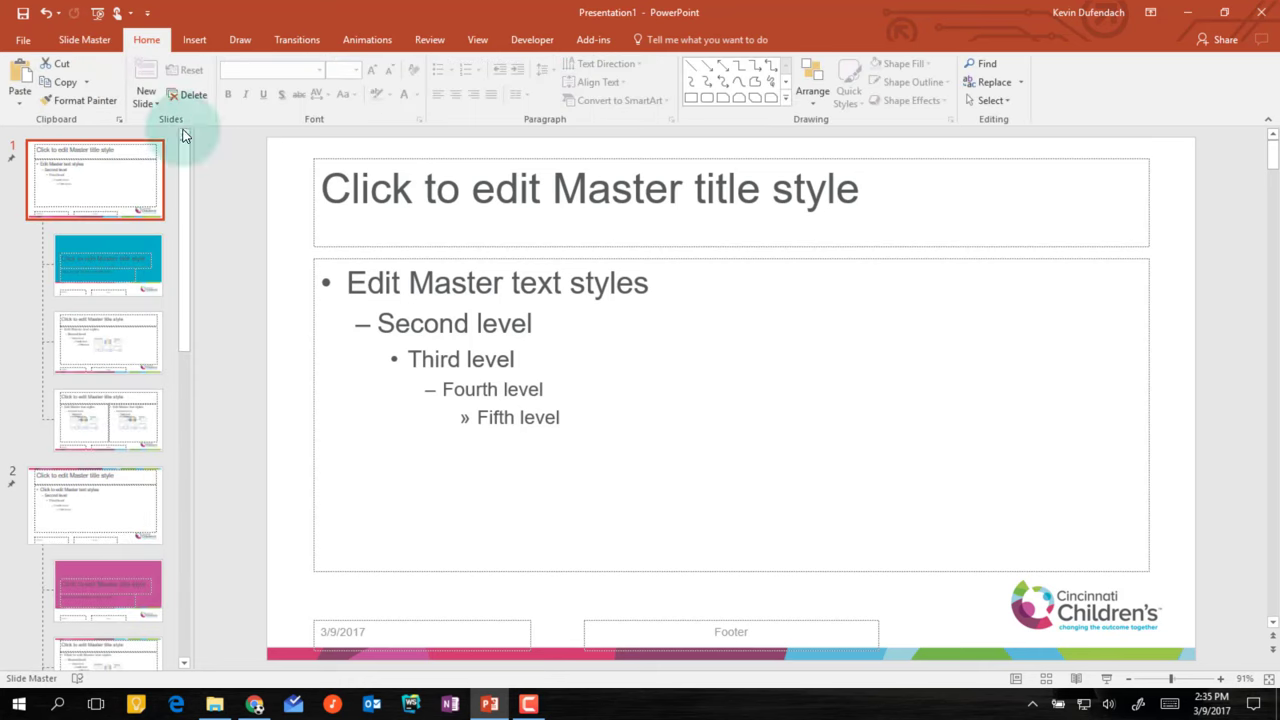
pyautogui.click(739, 65)
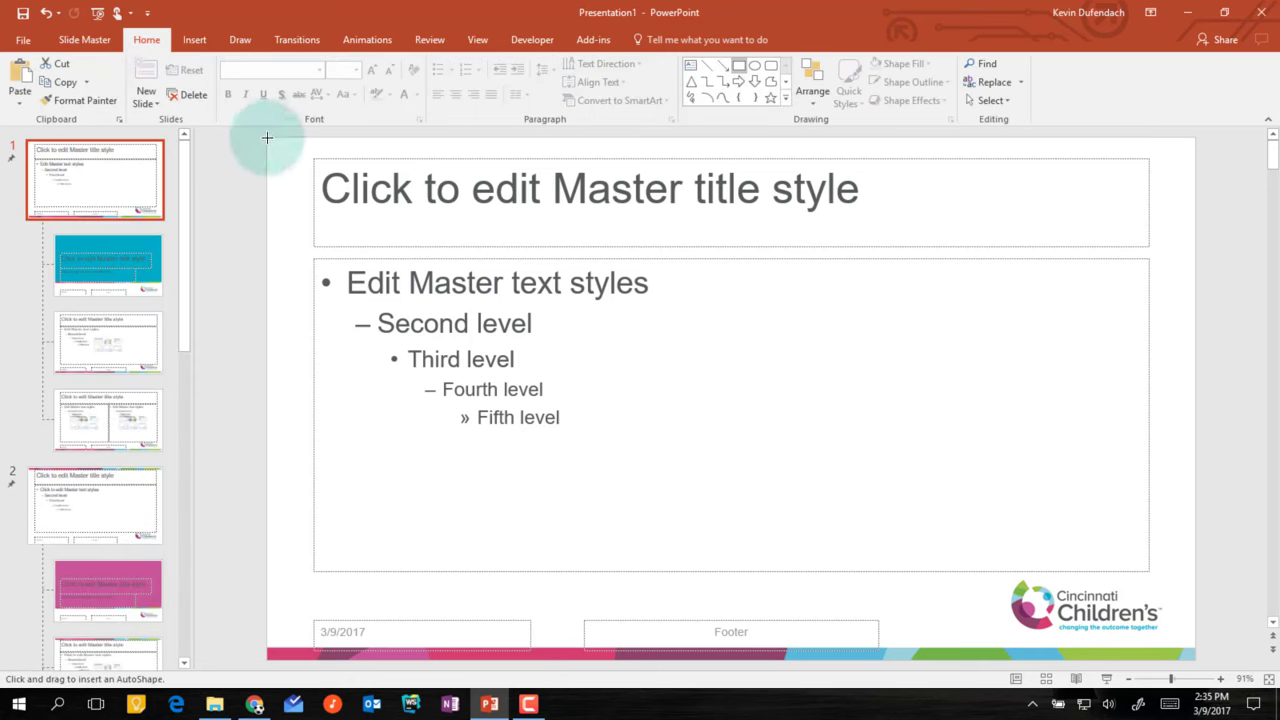
pyautogui.moveTo(267, 139); pyautogui.dragTo(1195, 158)
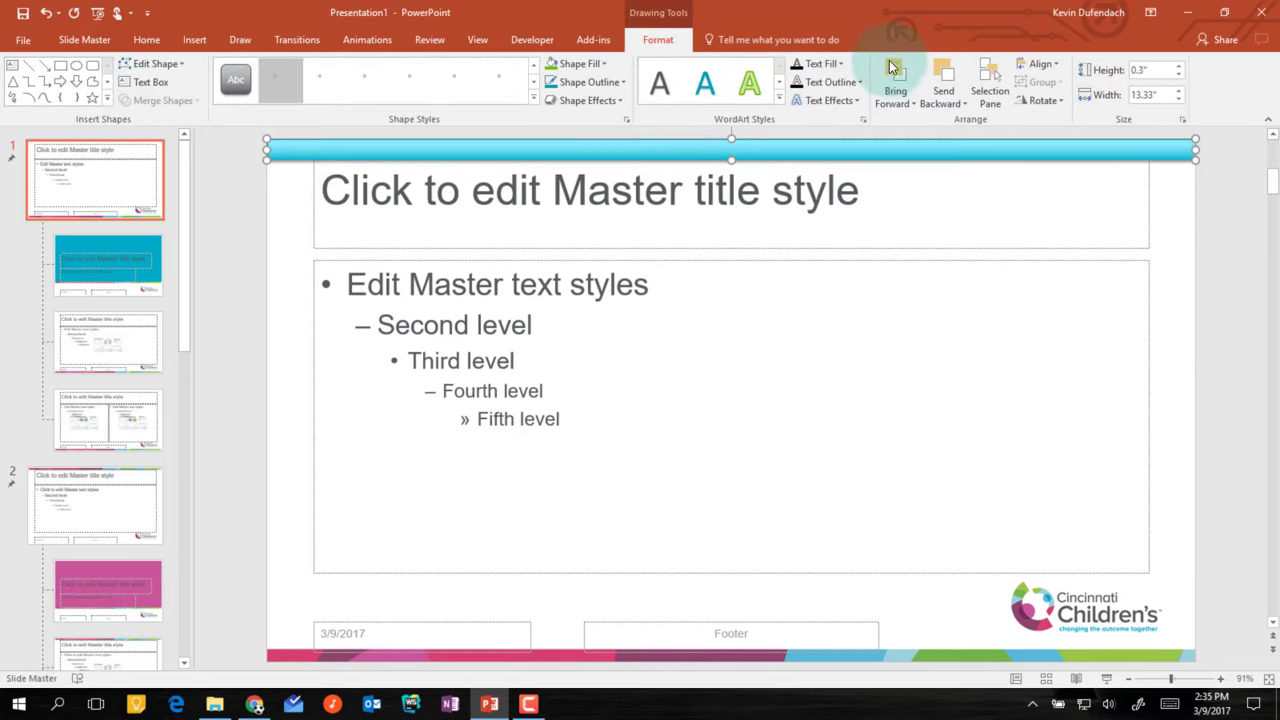
# Fill the bar dark teal and remove its outline
pyautogui.click(578, 63)
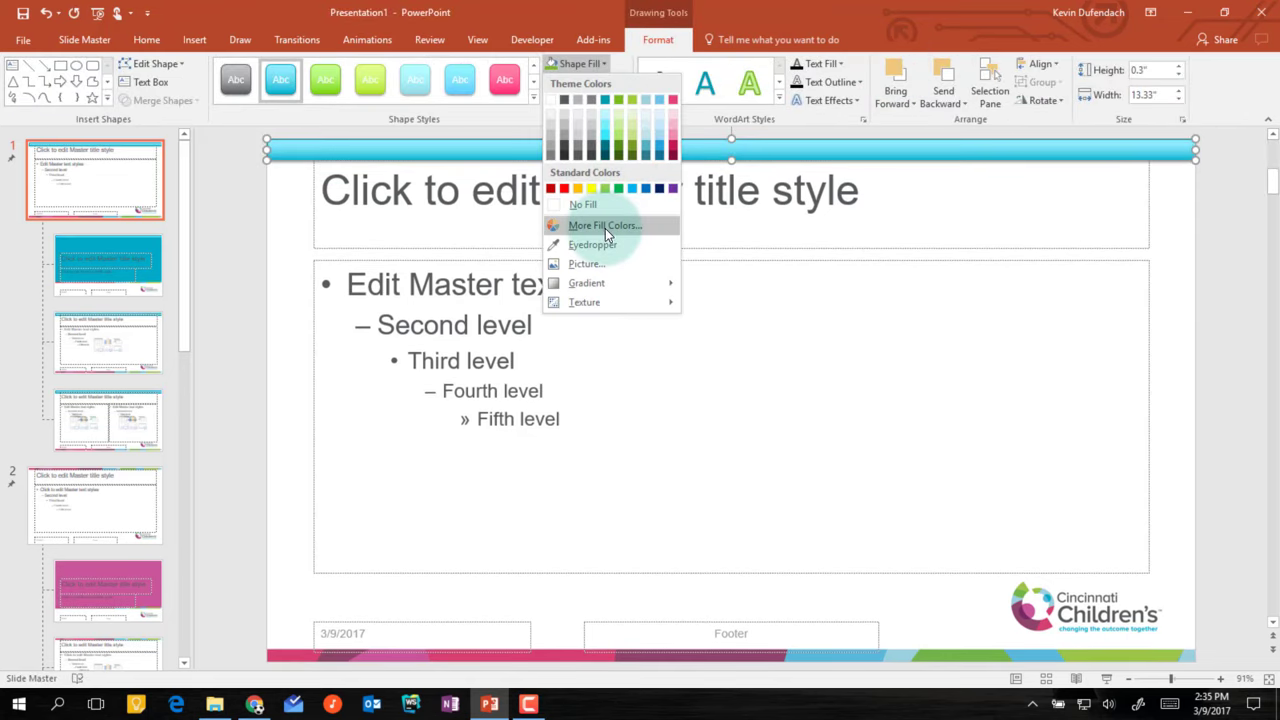
pyautogui.click(605, 143)
pyautogui.click(600, 82)
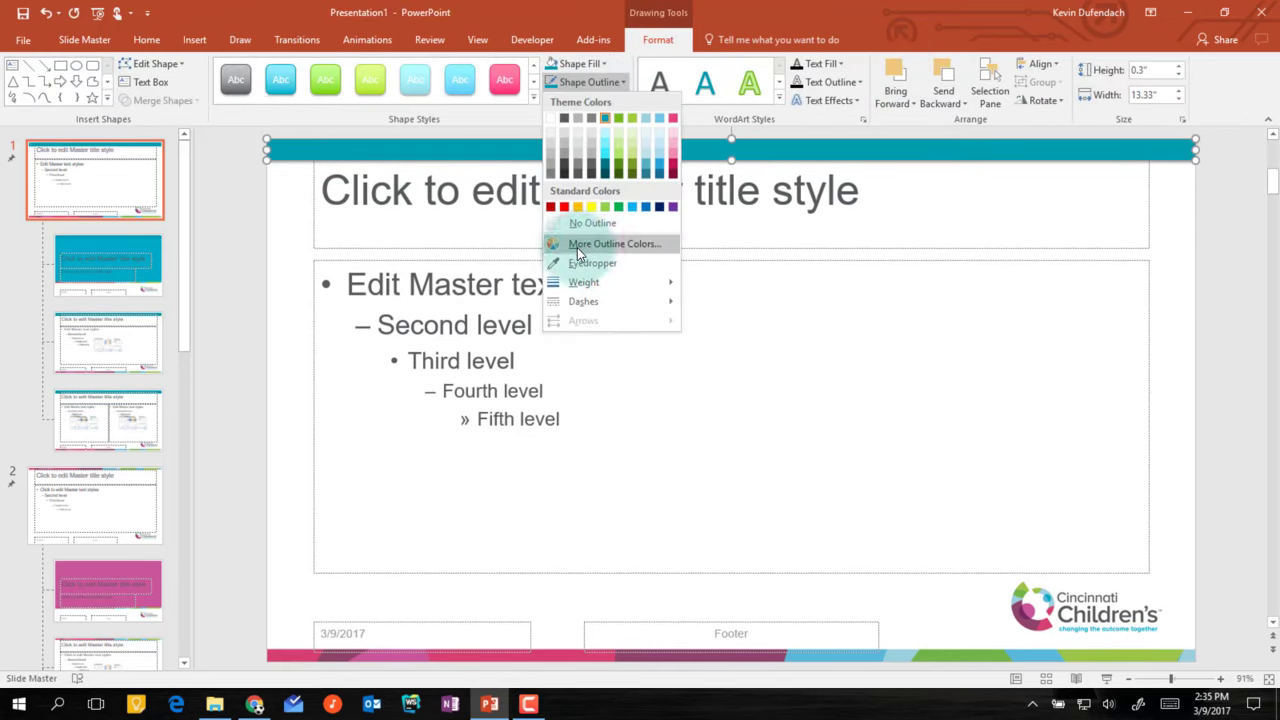
pyautogui.click(590, 240)
pyautogui.click(585, 100)
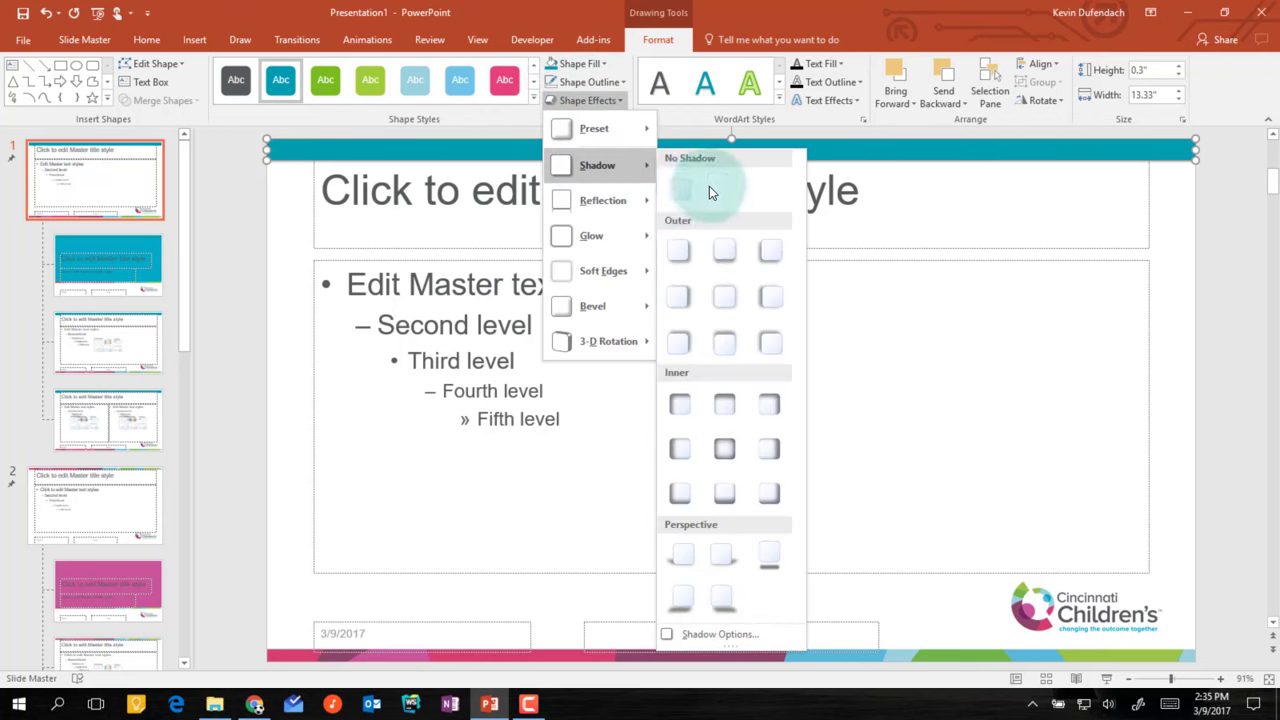
pyautogui.click(584, 158)
pyautogui.rightClick(585, 157)
pyautogui.press('Escape')
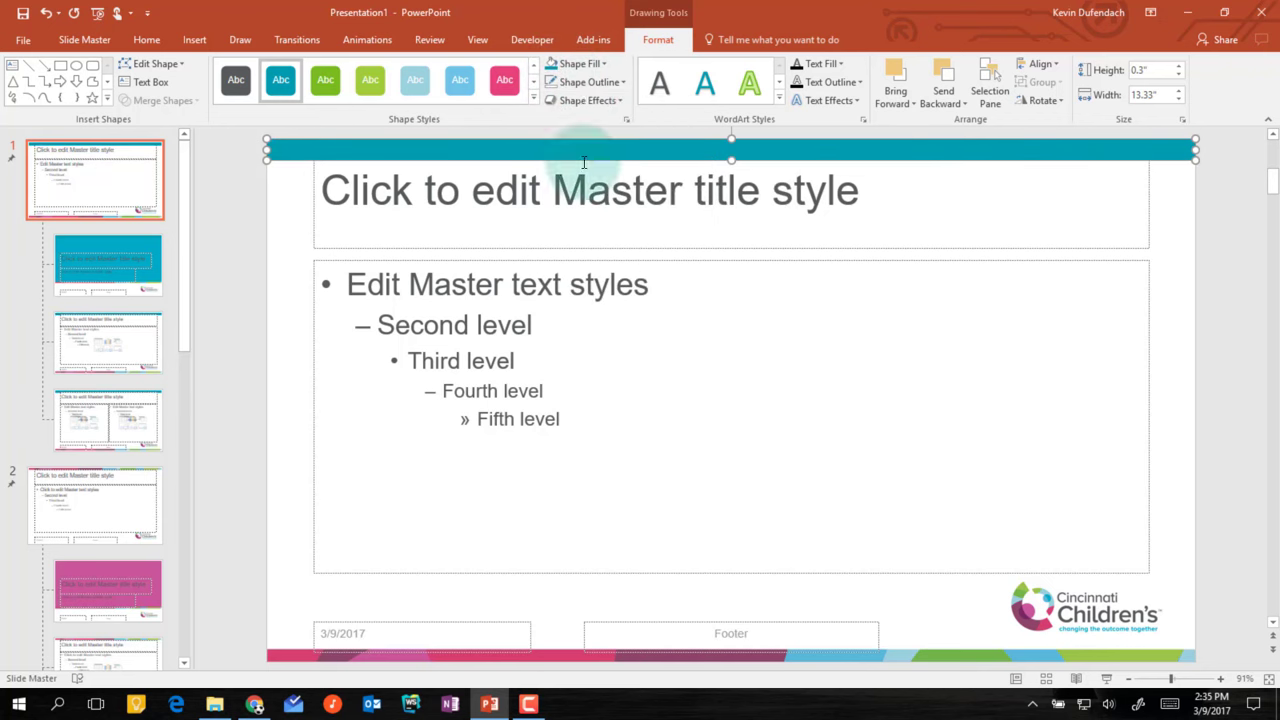
# Recolour the bar black through More Fill Colors
pyautogui.click(580, 63)
pyautogui.click(594, 226)
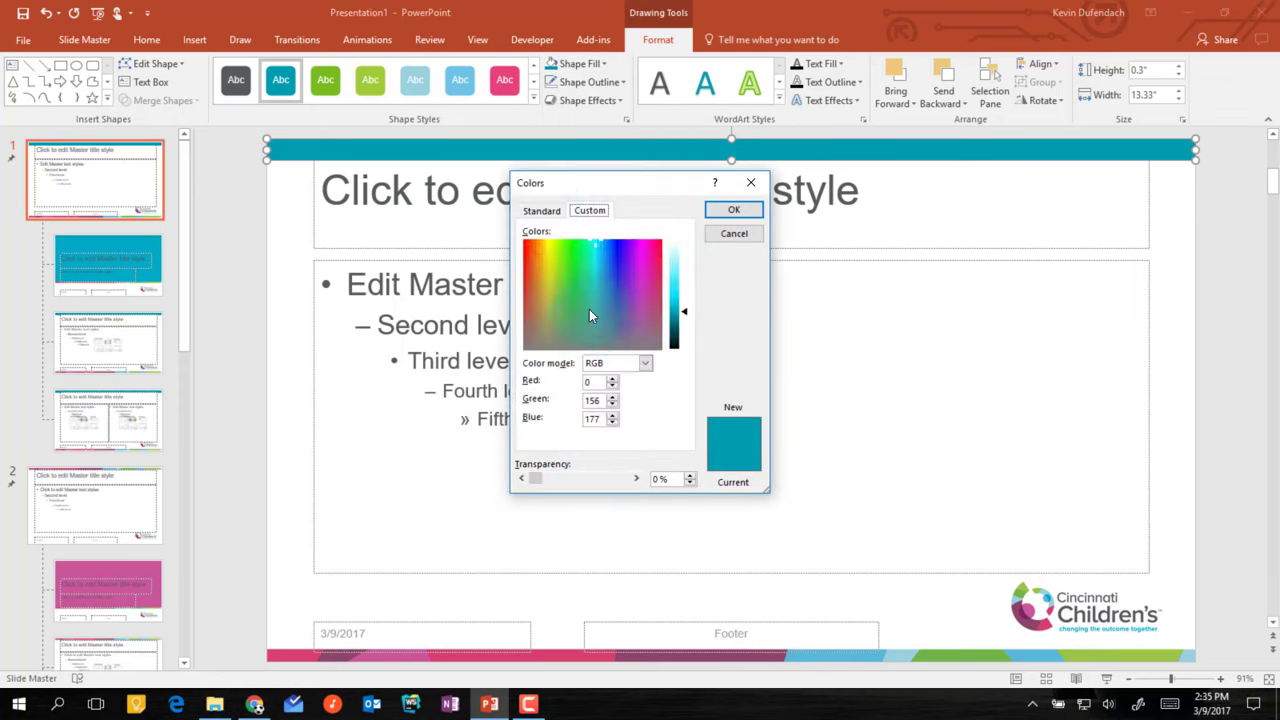
pyautogui.click(541, 210)
pyautogui.click(658, 388)
pyautogui.click(734, 214)
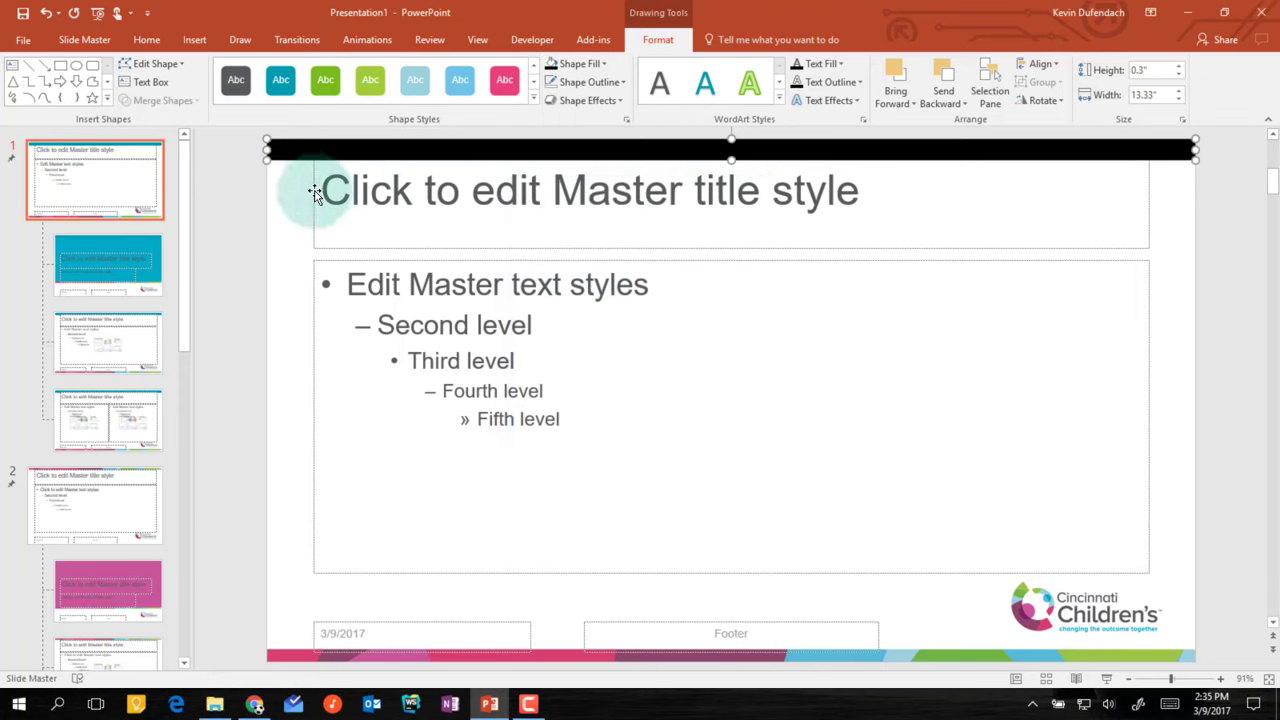
pyautogui.click(314, 191)
pyautogui.click(166, 42)
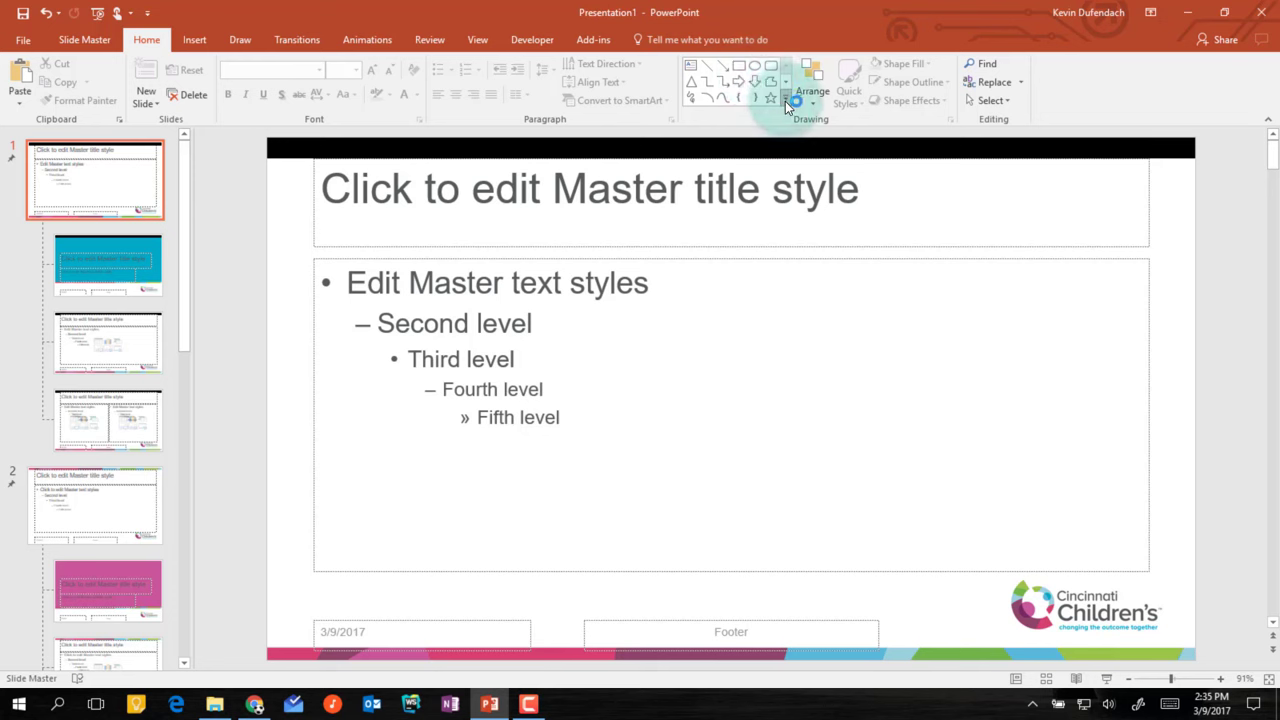
# Draw a Pathophysiology tab on the left of the black bar and copy it rightward
pyautogui.click(786, 99)
pyautogui.click(805, 169)
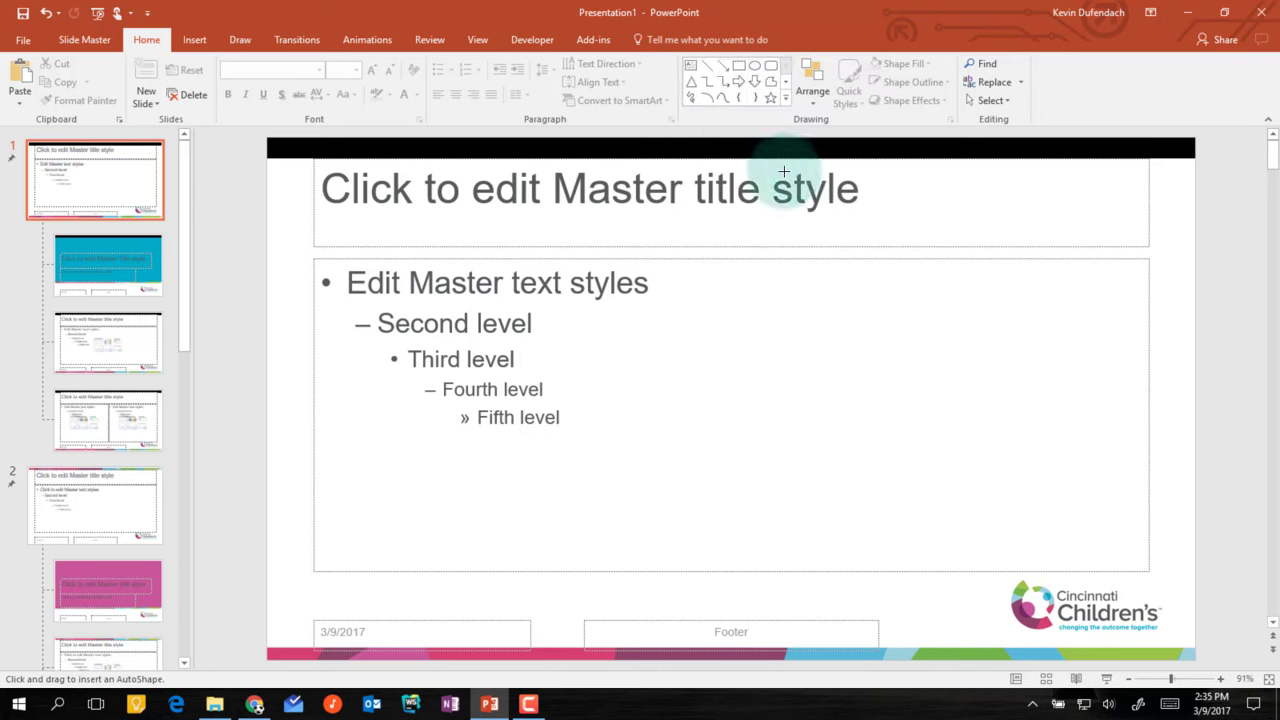
pyautogui.moveTo(284, 158)
pyautogui.mouseDown()
pyautogui.moveTo(414, 137)
pyautogui.moveTo(483, 143)
pyautogui.mouseUp()
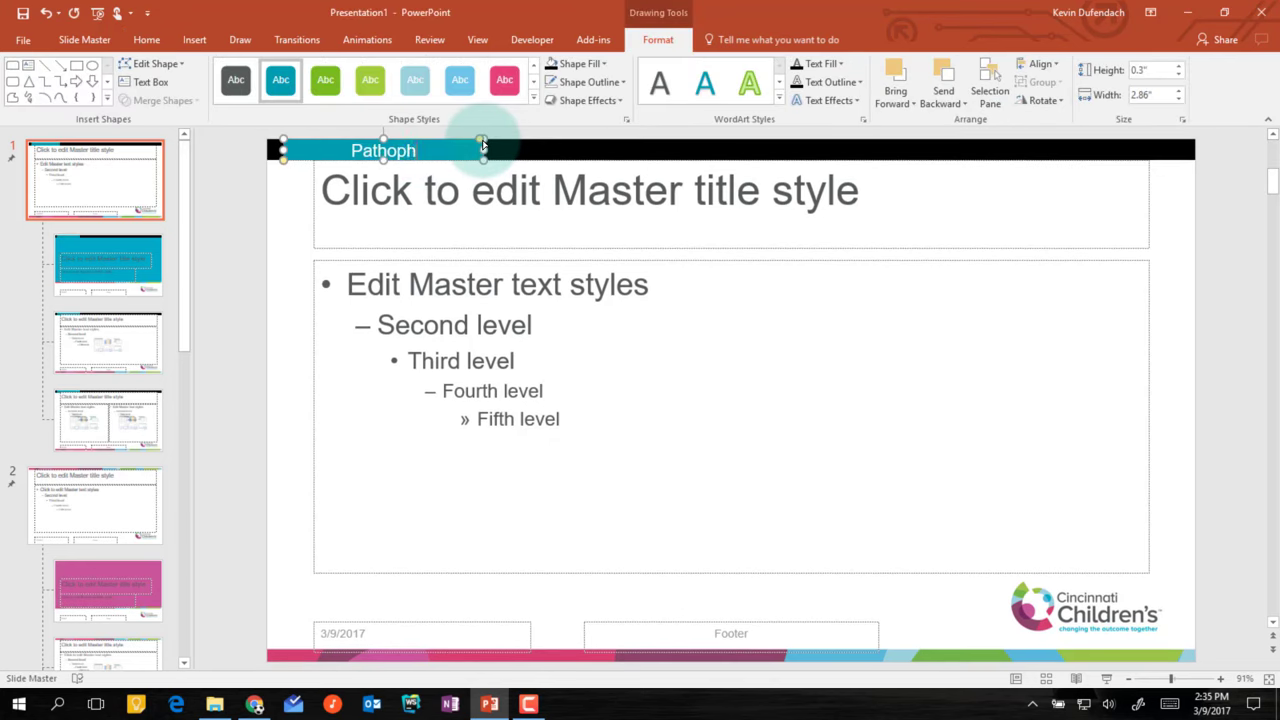
pyautogui.moveTo(457, 149); pyautogui.dragTo(924, 155)
# Relabel the copied tabs Evaluation and Treatment
pyautogui.doubleClick(615, 152)
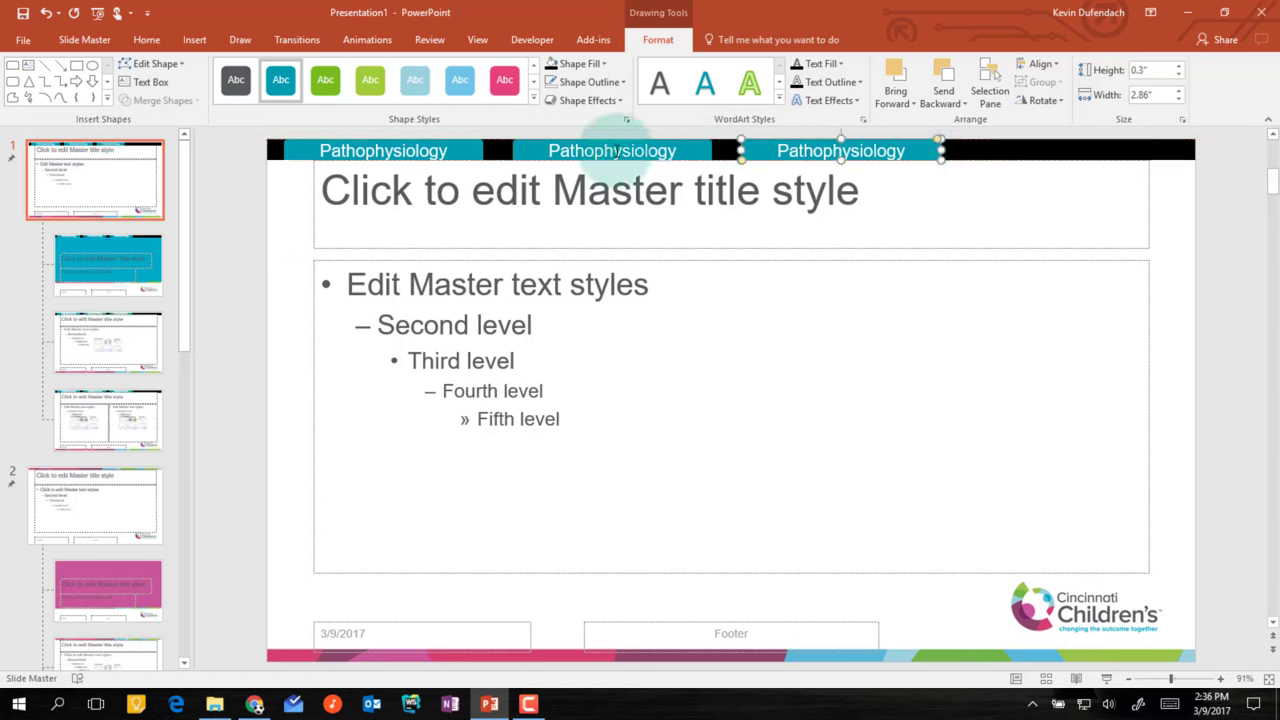
pyautogui.write('Evaluation')
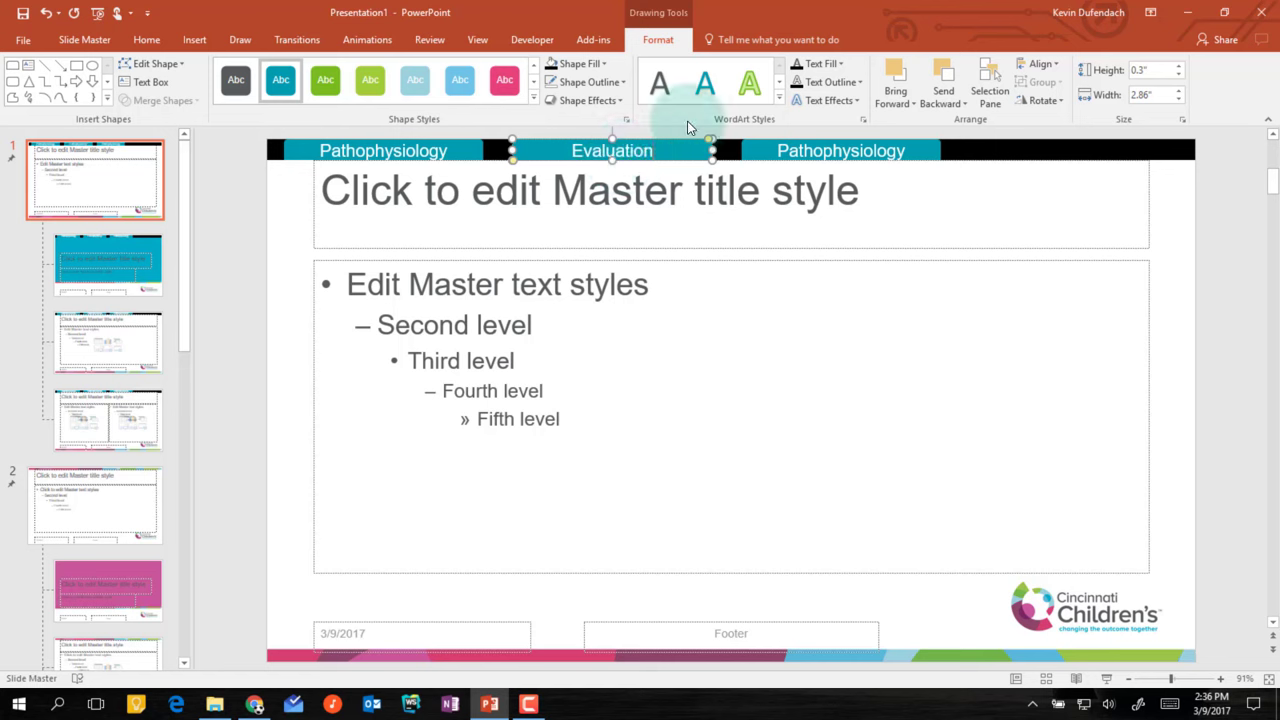
pyautogui.doubleClick(834, 150)
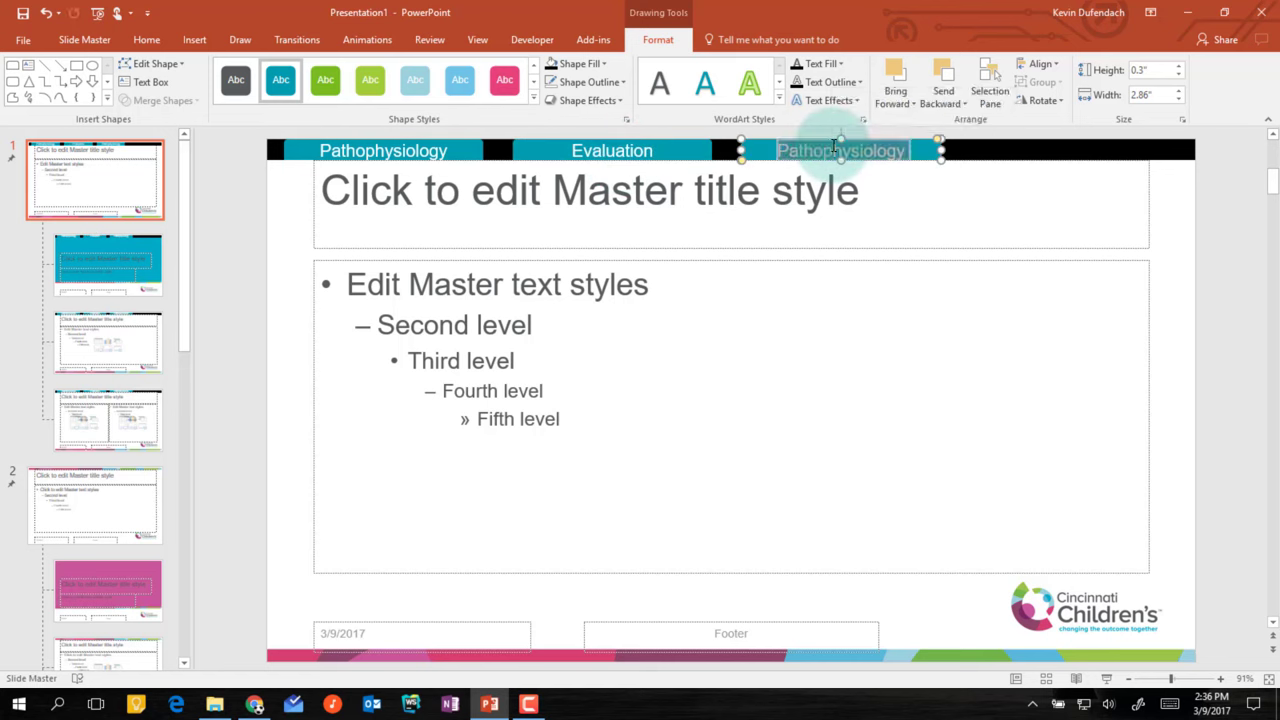
pyautogui.press('BackSpace')
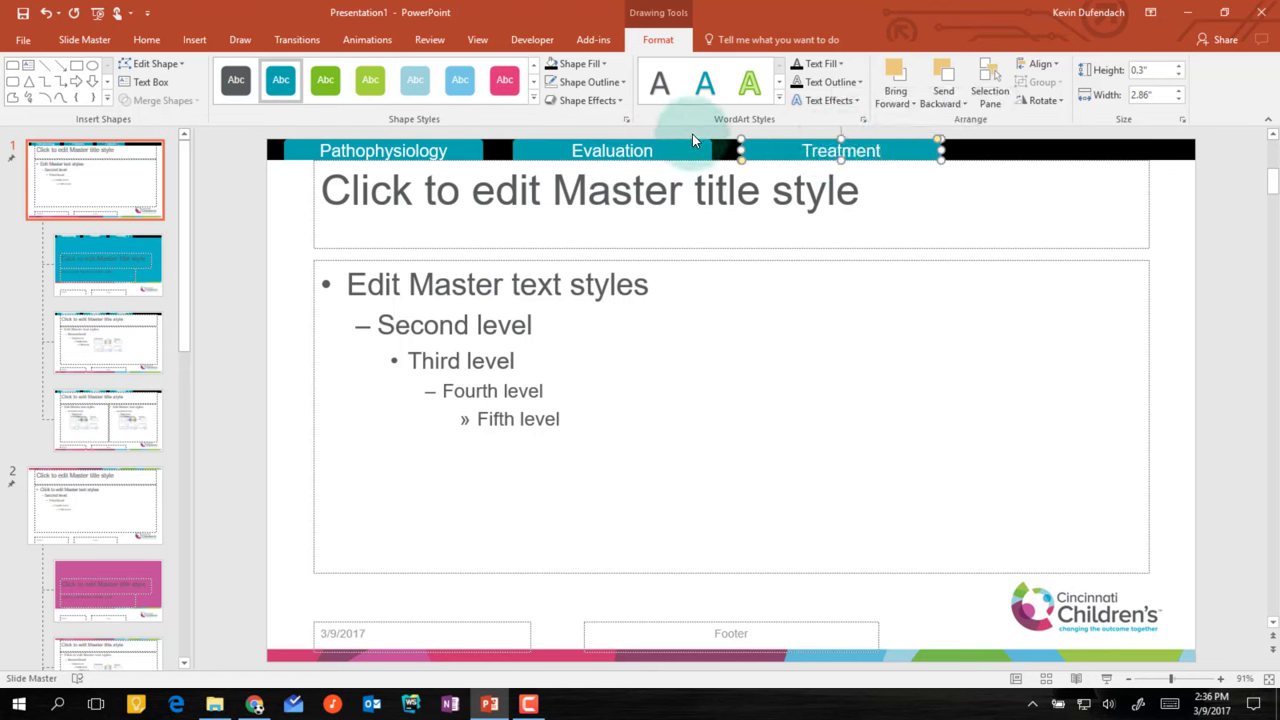
pyautogui.click(706, 150)
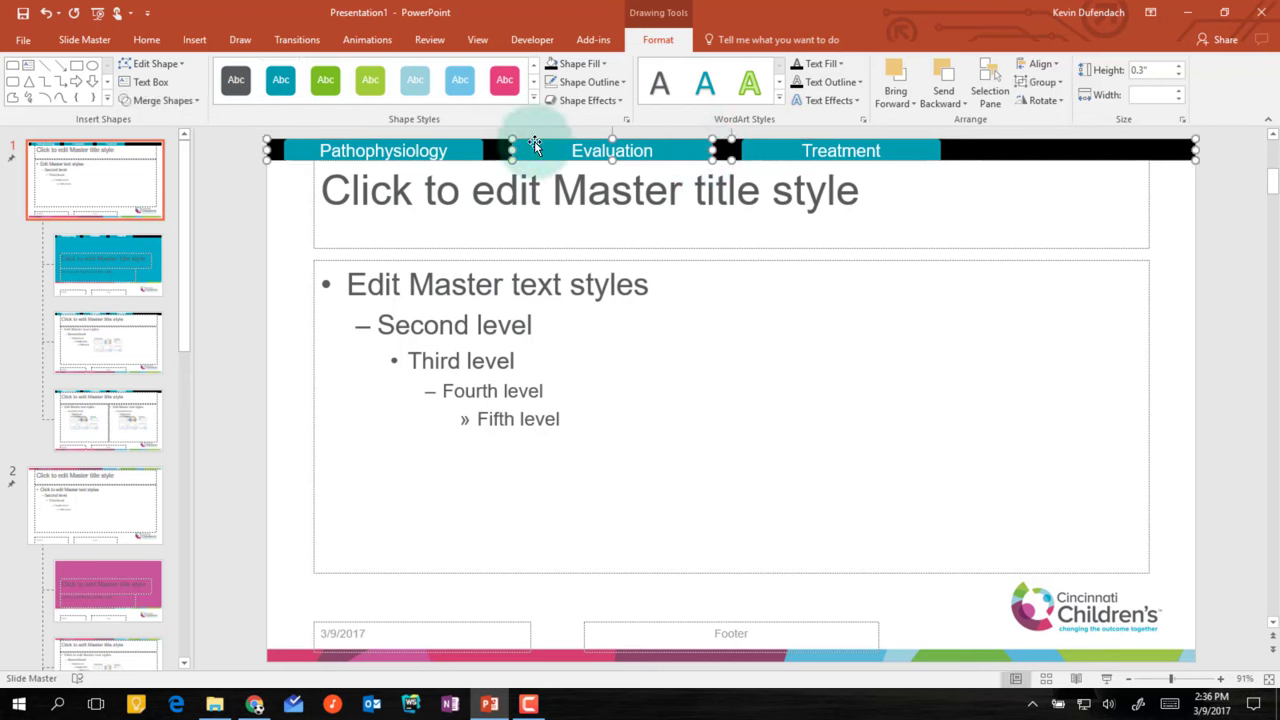
# Widen the Pathophysiology, Evaluation and Treatment tabs together
pyautogui.click(485, 152)
pyautogui.keyDown('shift'); pyautogui.click(651, 148); pyautogui.keyUp('shift')
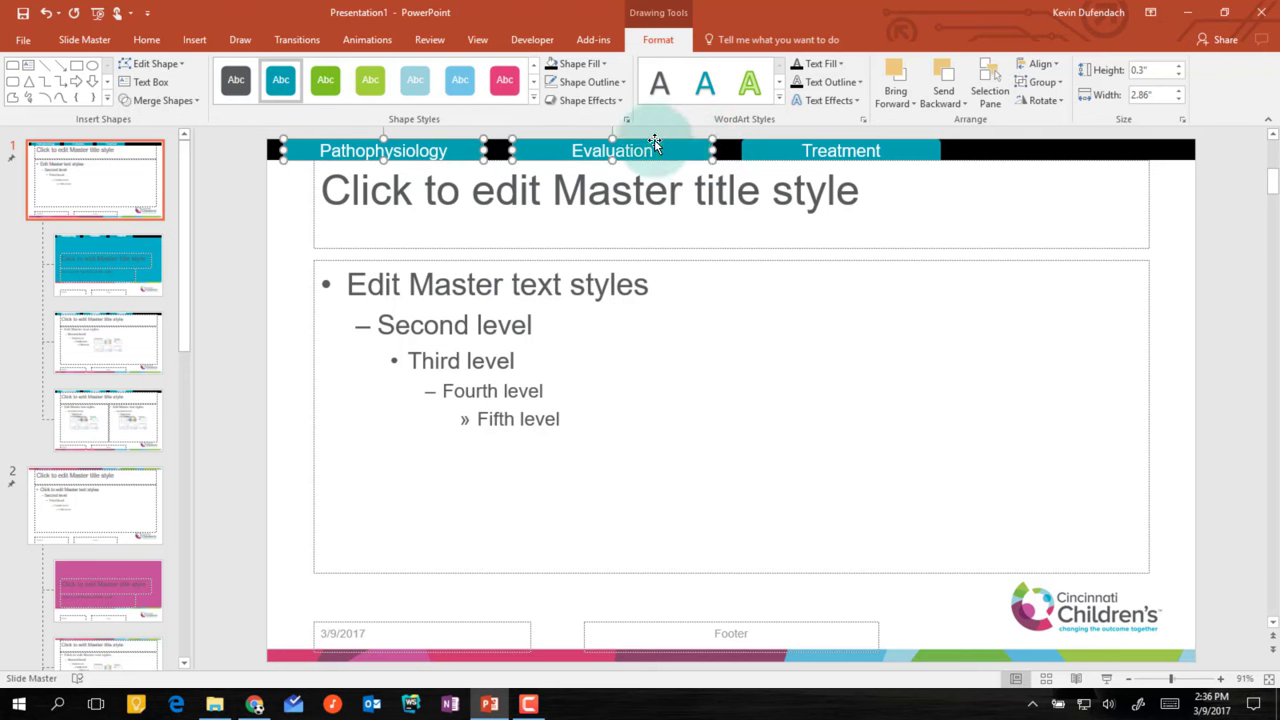
pyautogui.keyDown('shift'); pyautogui.click(738, 148); pyautogui.keyUp('shift')
pyautogui.moveTo(484, 148); pyautogui.dragTo(505, 149)
# Fill the three tabs dark grey
pyautogui.click(148, 40)
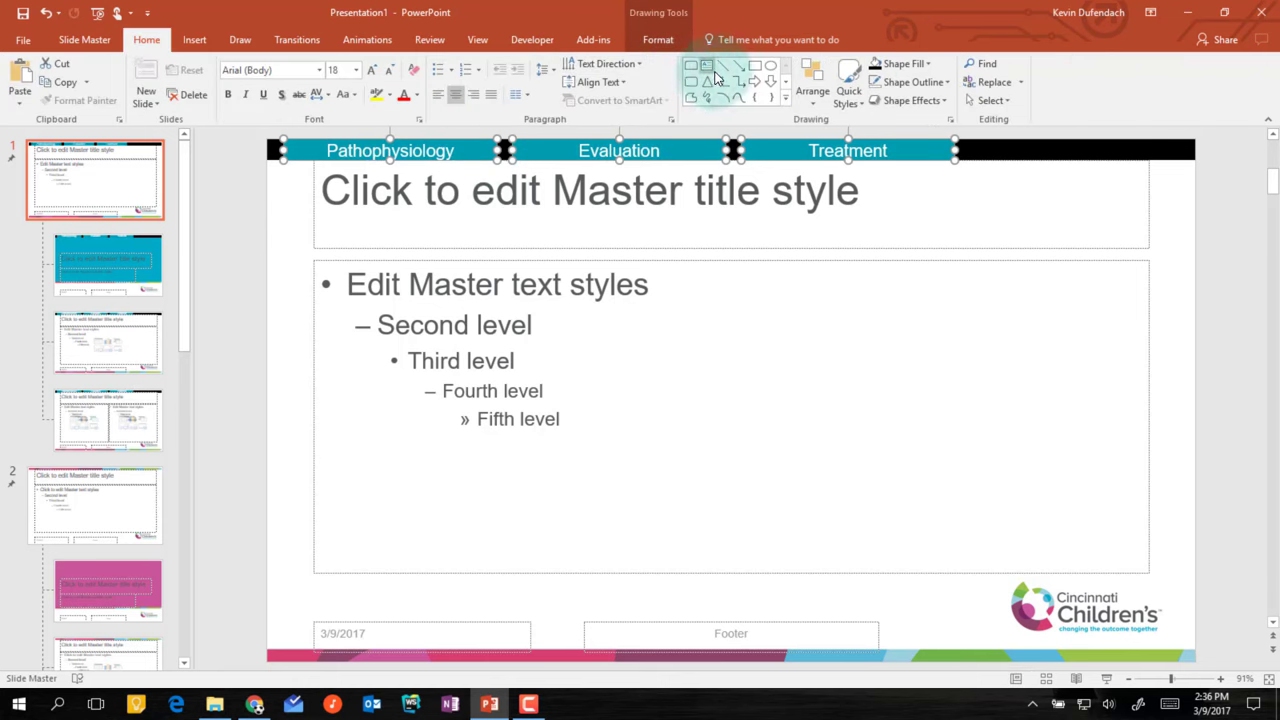
pyautogui.click(897, 63)
pyautogui.click(887, 107)
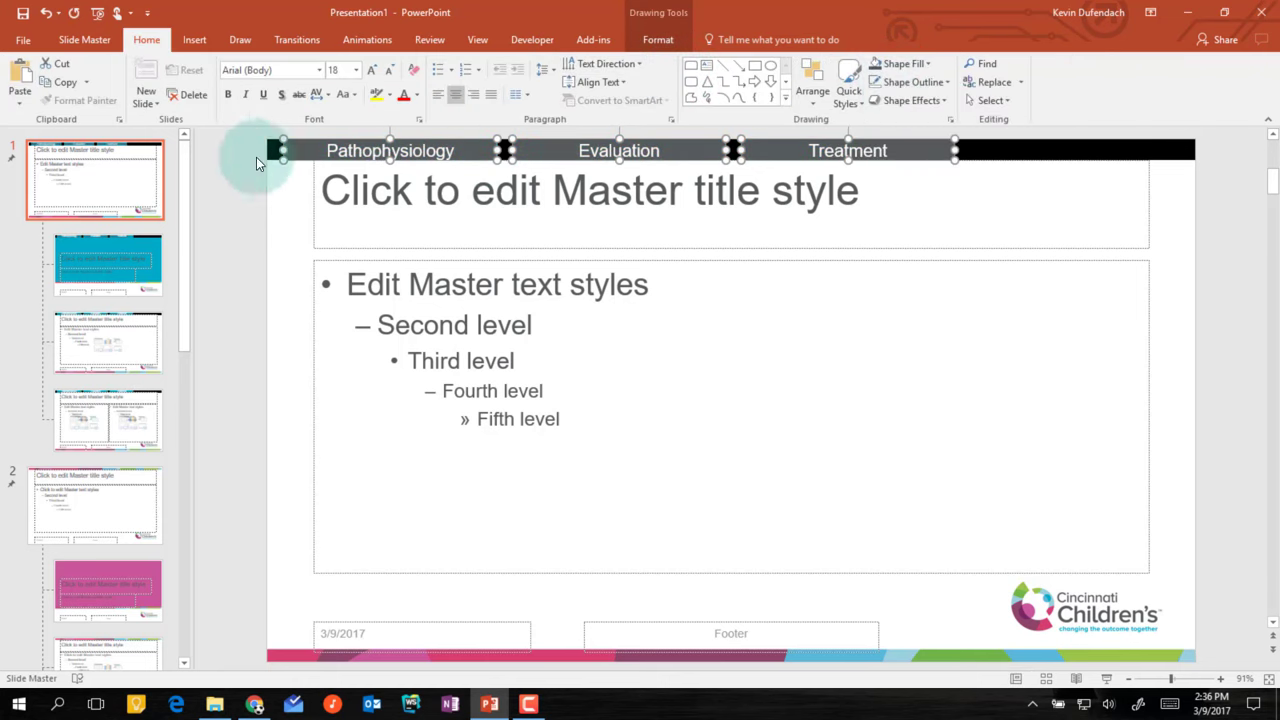
pyautogui.moveTo(230, 185); pyautogui.dragTo(1248, 127)
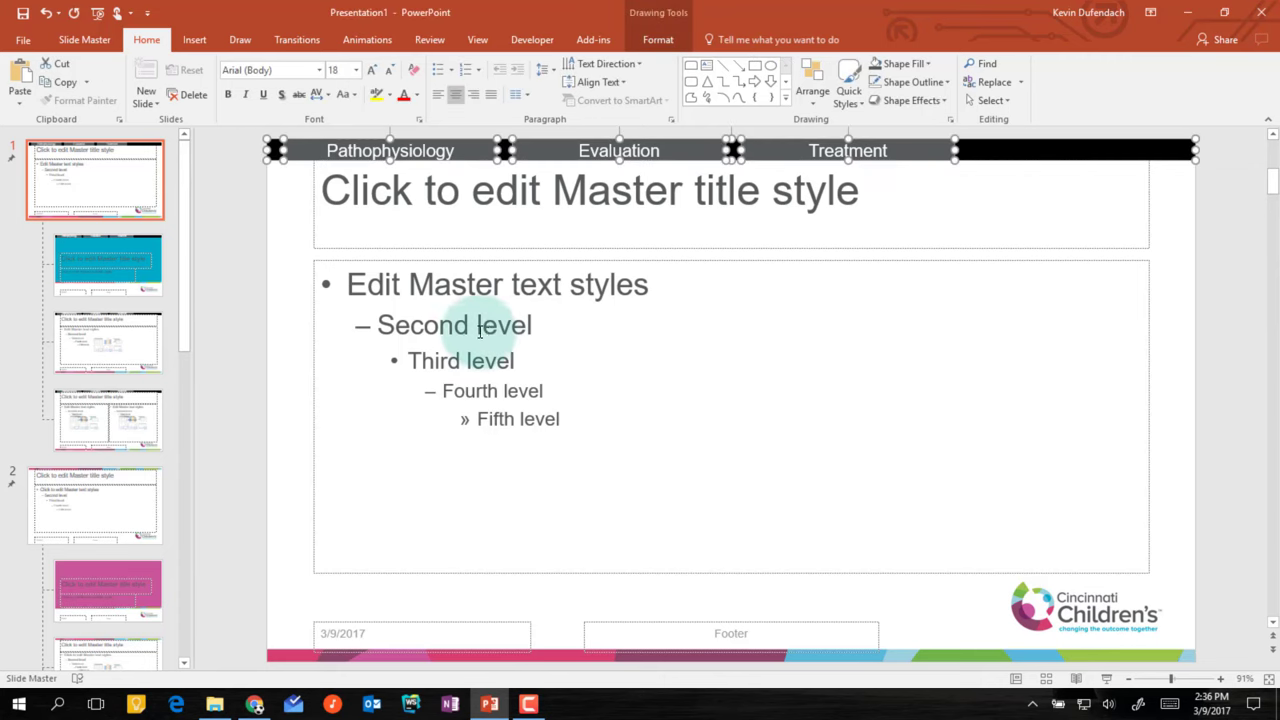
pyautogui.click(277, 282)
pyautogui.click(84, 40)
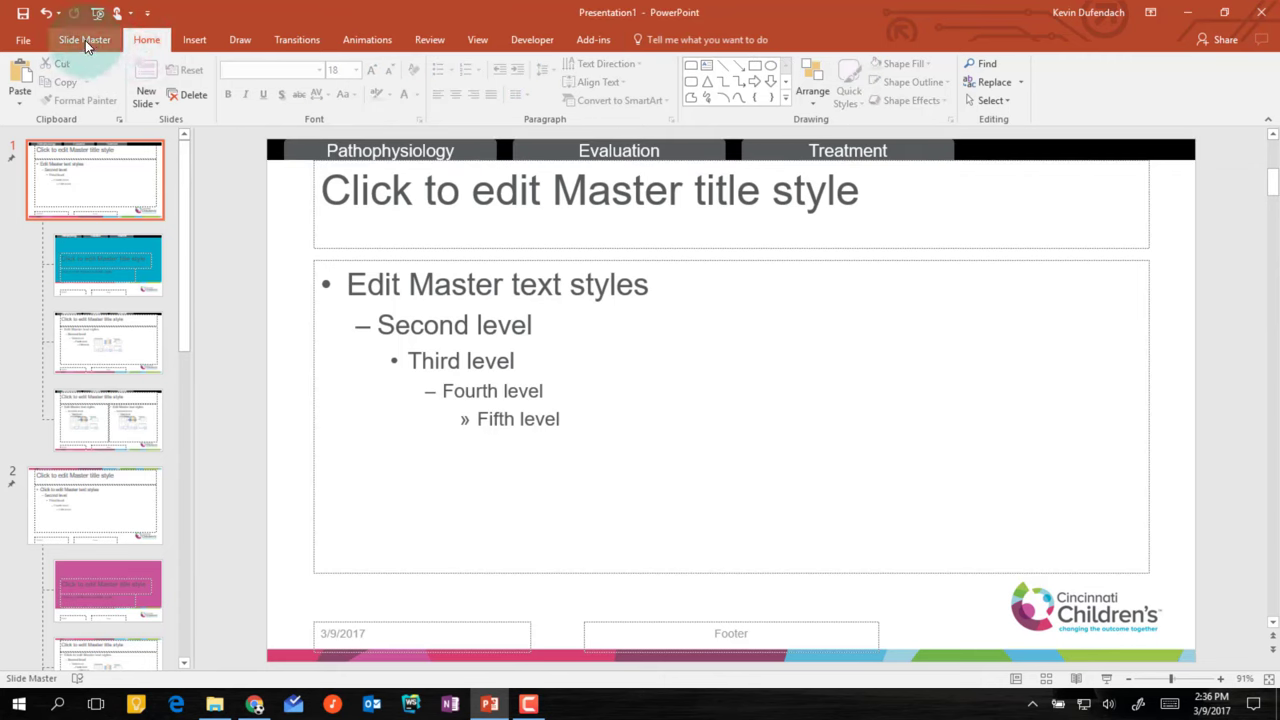
# Close Slide Master, paste the header tabs on slide 1, then delete them again
pyautogui.click(623, 85)
pyautogui.click(170, 168)
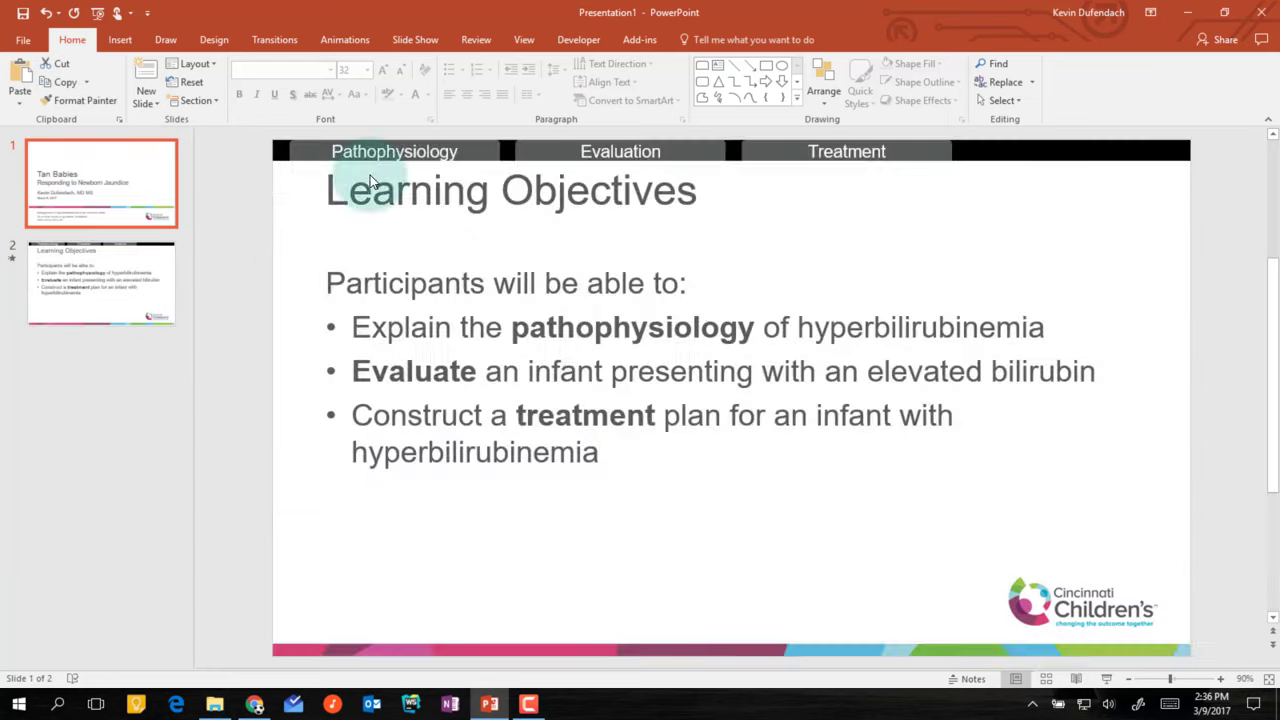
pyautogui.hotkey('ctrl', 'v')
pyautogui.click(281, 182)
pyautogui.moveTo(281, 182); pyautogui.dragTo(990, 130)
pyautogui.press('Delete')
# Add a new title-and-content slide with the pasted header tabs set to no fill
pyautogui.hotkey('ctrl', 'm')
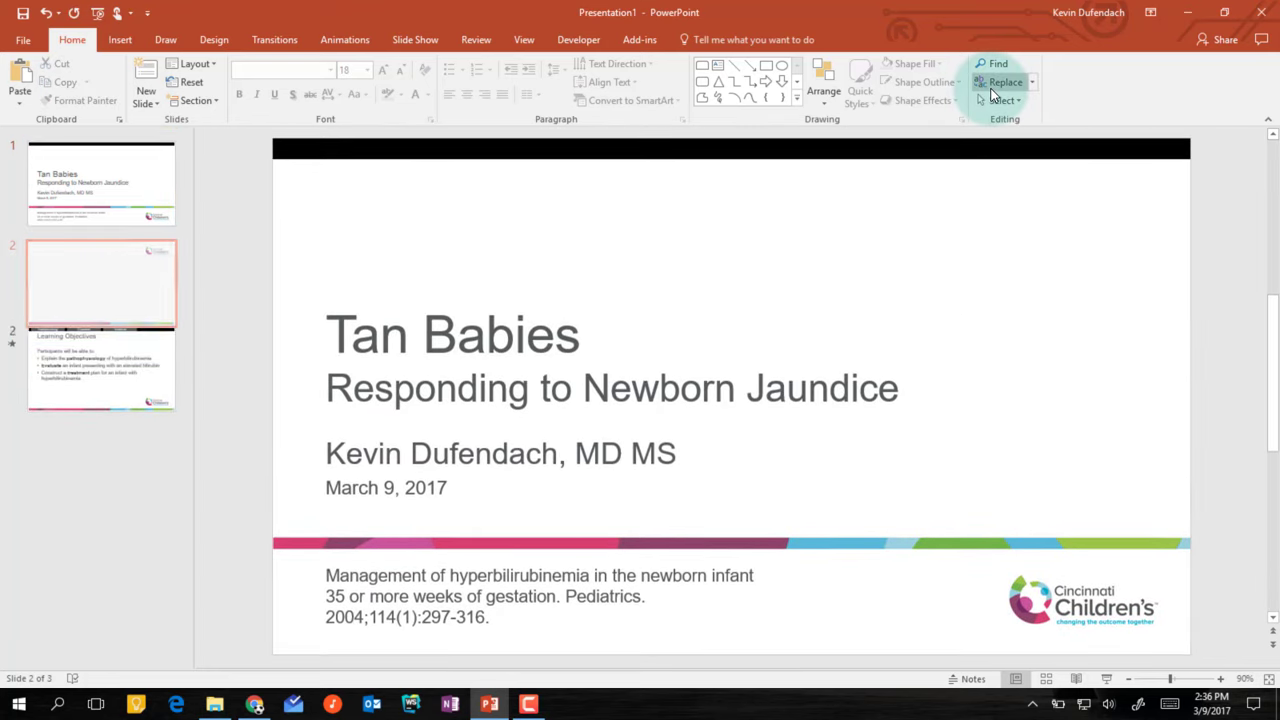
pyautogui.hotkey('ctrl', 'v')
pyautogui.click(273, 271)
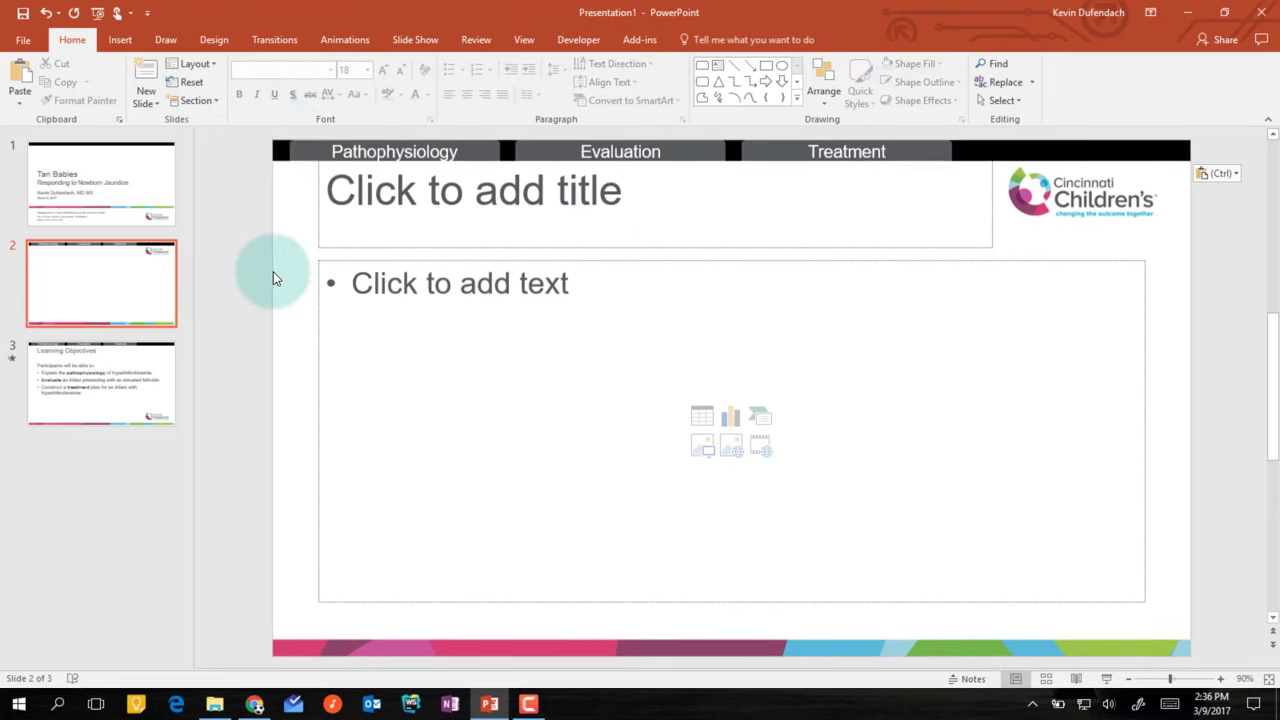
pyautogui.click(306, 155)
pyautogui.keyDown('shift'); pyautogui.click(531, 155); pyautogui.keyUp('shift')
pyautogui.keyDown('shift'); pyautogui.click(775, 158); pyautogui.keyUp('shift')
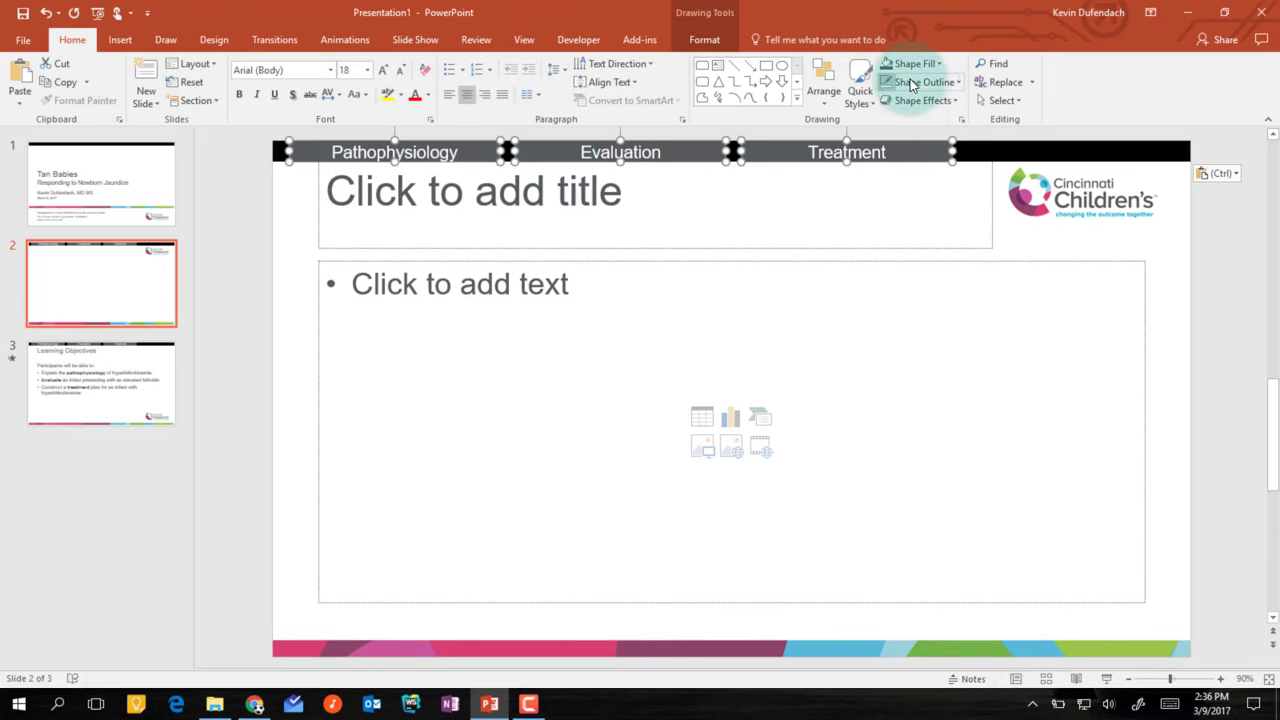
pyautogui.click(915, 63)
pyautogui.click(925, 234)
# Colour the tab text: Pathophysiology teal, Evaluation green, Treatment pink
pyautogui.click(288, 150)
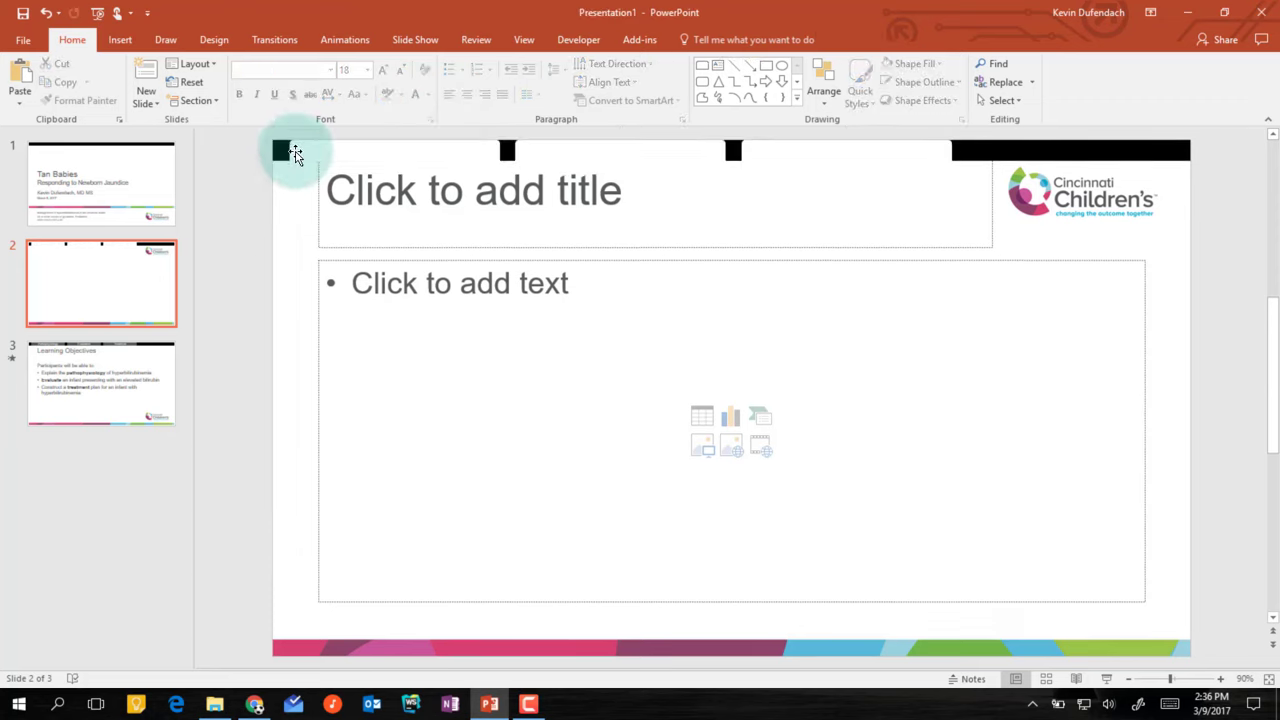
pyautogui.click(428, 94)
pyautogui.click(470, 133)
pyautogui.click(514, 150)
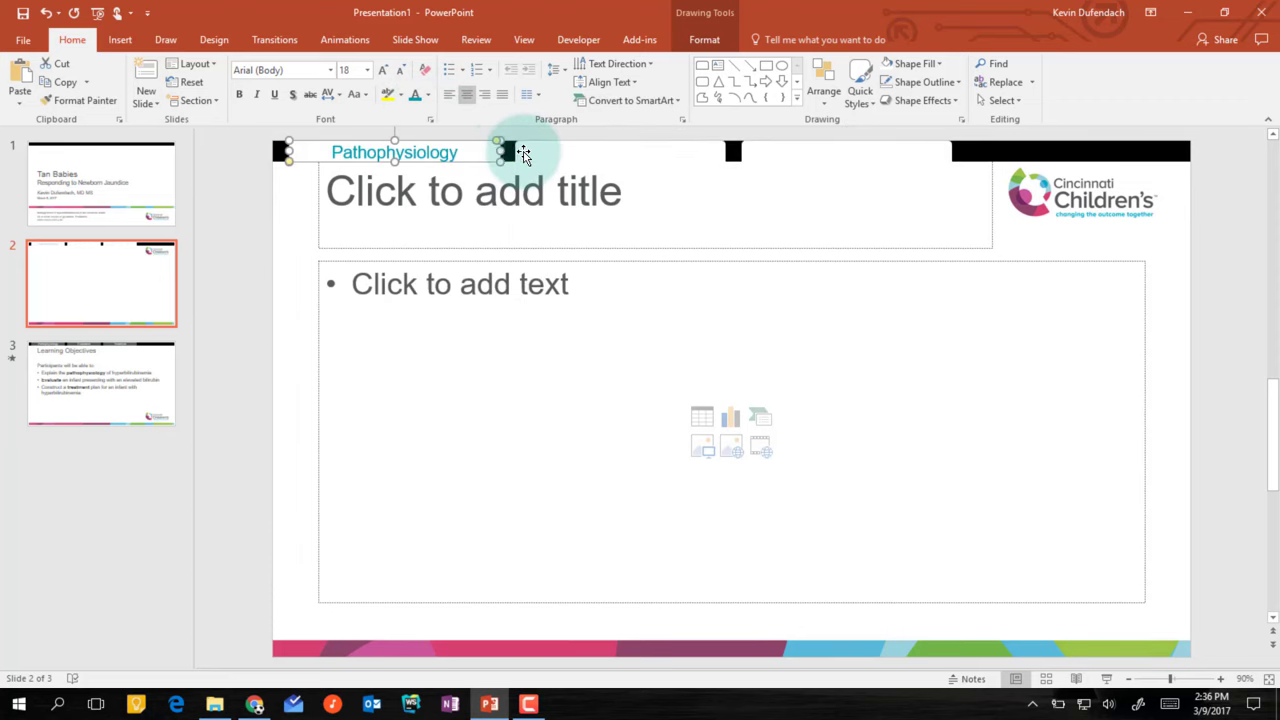
pyautogui.click(428, 94)
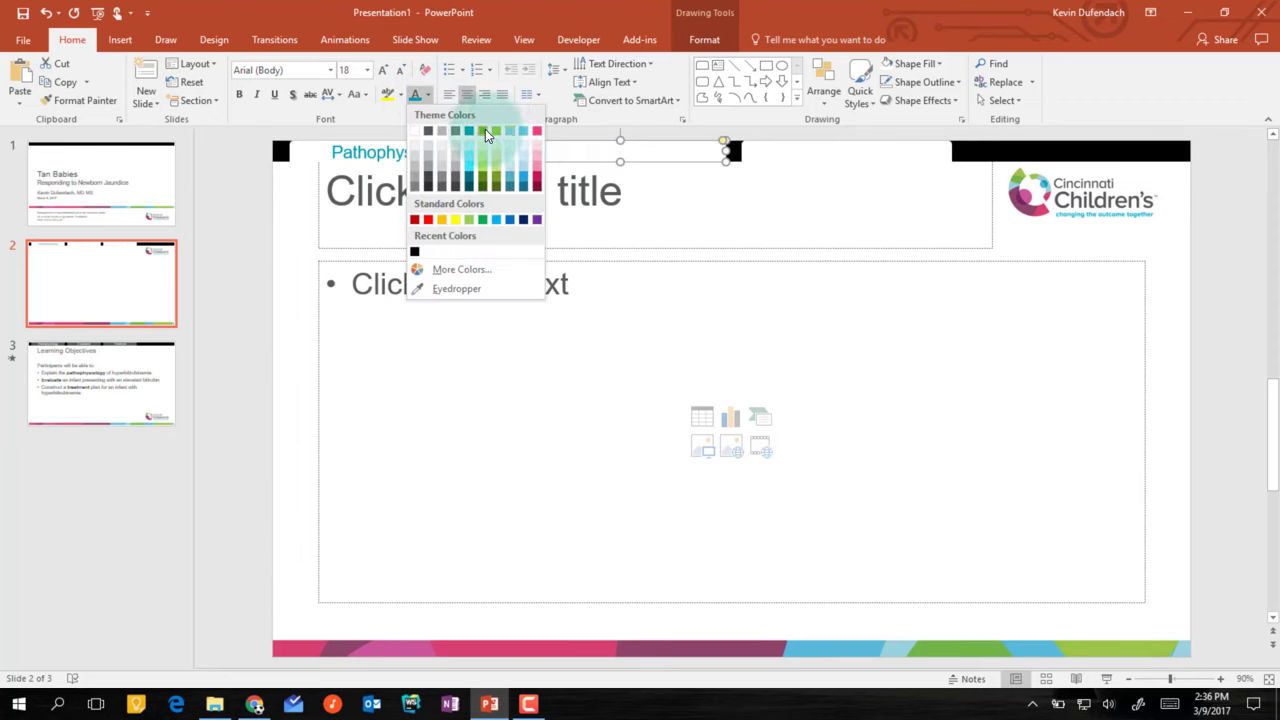
pyautogui.click(487, 134)
pyautogui.click(735, 150)
pyautogui.click(428, 94)
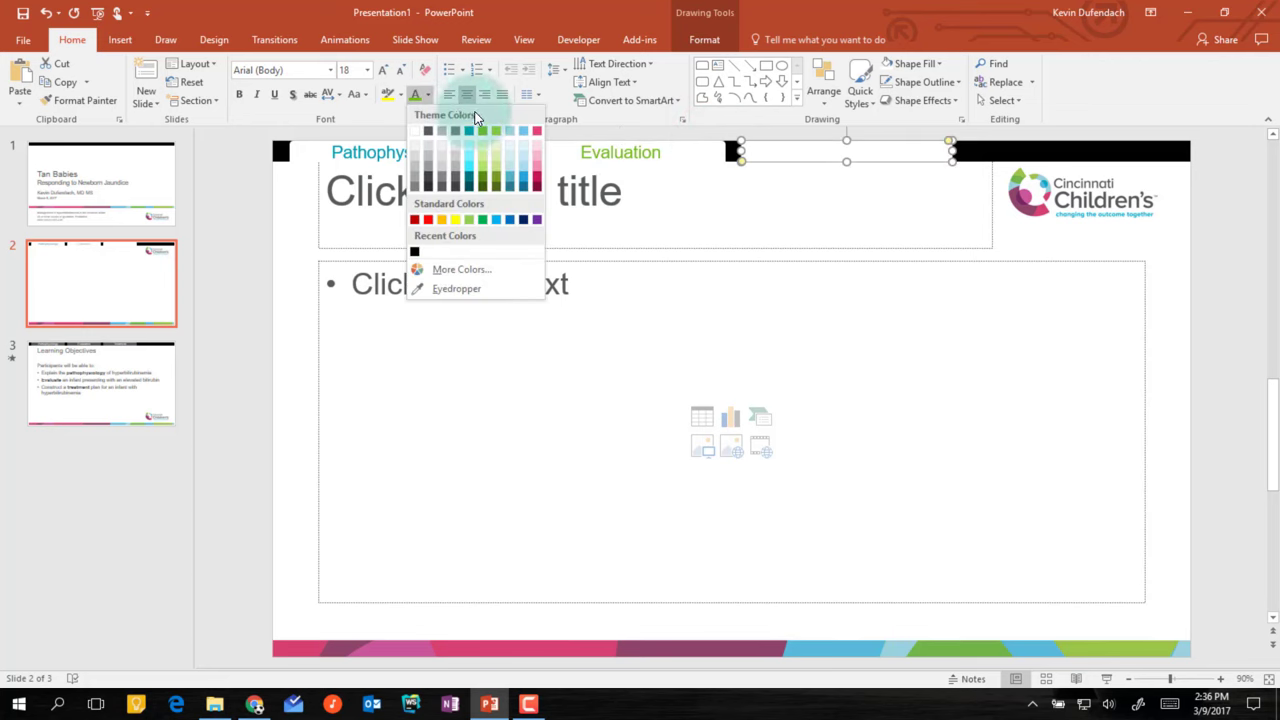
pyautogui.click(536, 131)
# Paste the recoloured header tabs onto slide 3, the Learning Objectives slide
pyautogui.moveTo(280, 208); pyautogui.dragTo(950, 46)
pyautogui.click(109, 383)
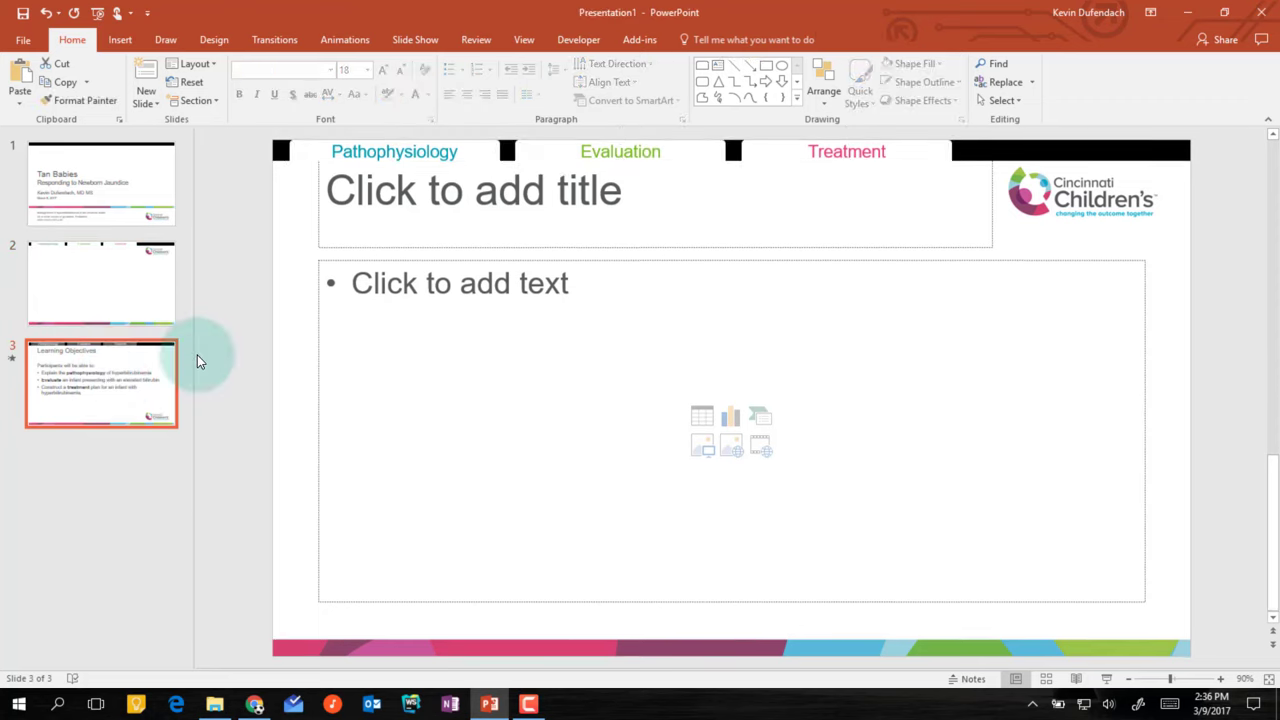
pyautogui.hotkey('ctrl', 'v')
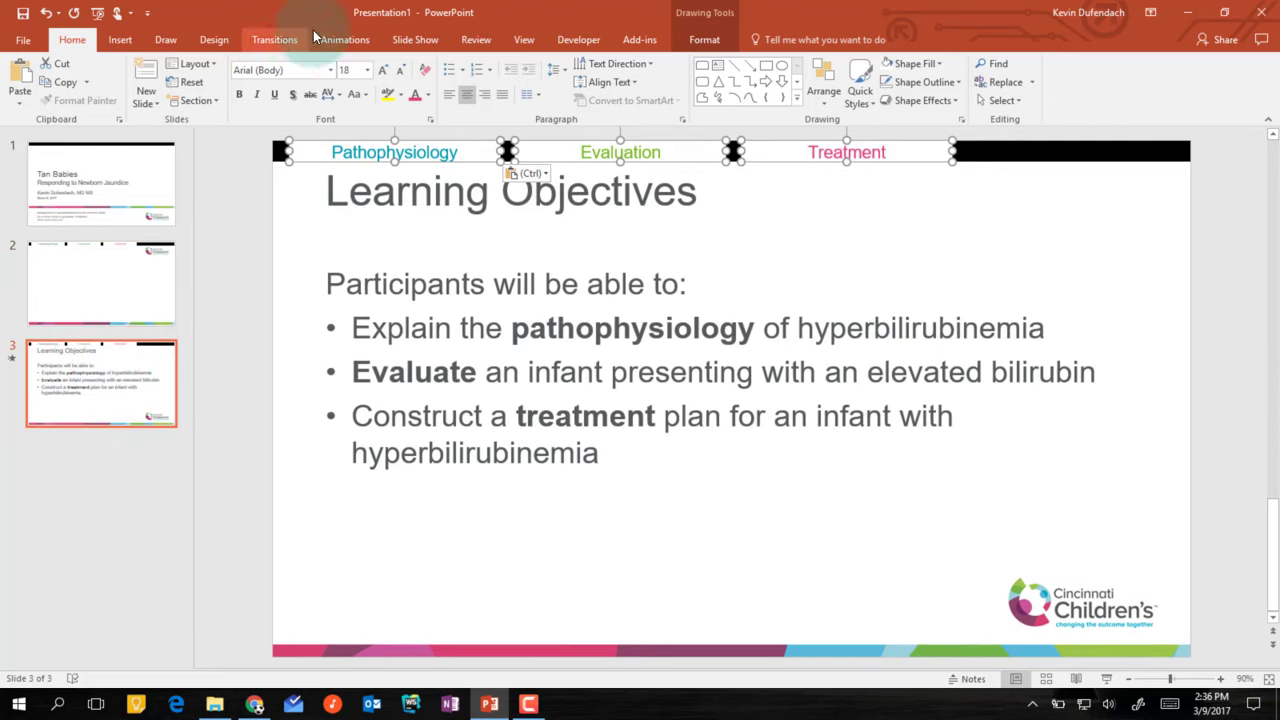
pyautogui.click(344, 39)
# Fade in the tabs With Previous, reorder them under matching bullets, and add a fourth slide
pyautogui.click(212, 80)
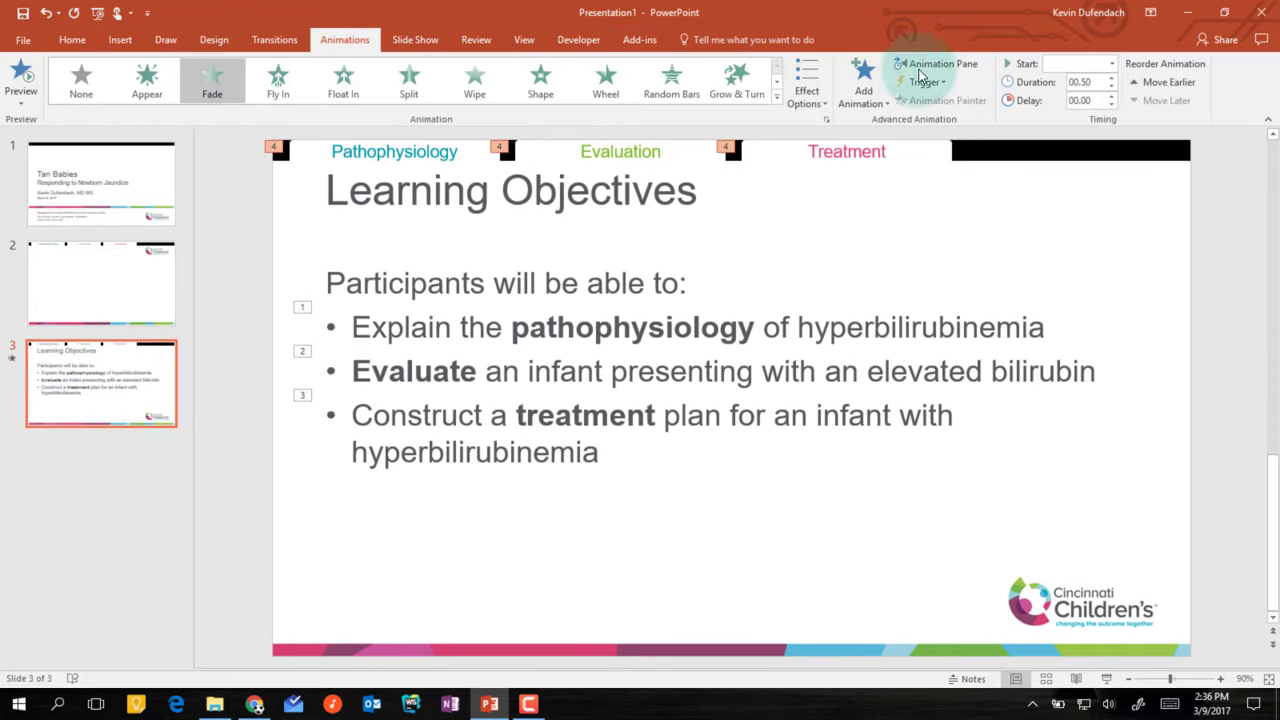
pyautogui.click(1102, 97)
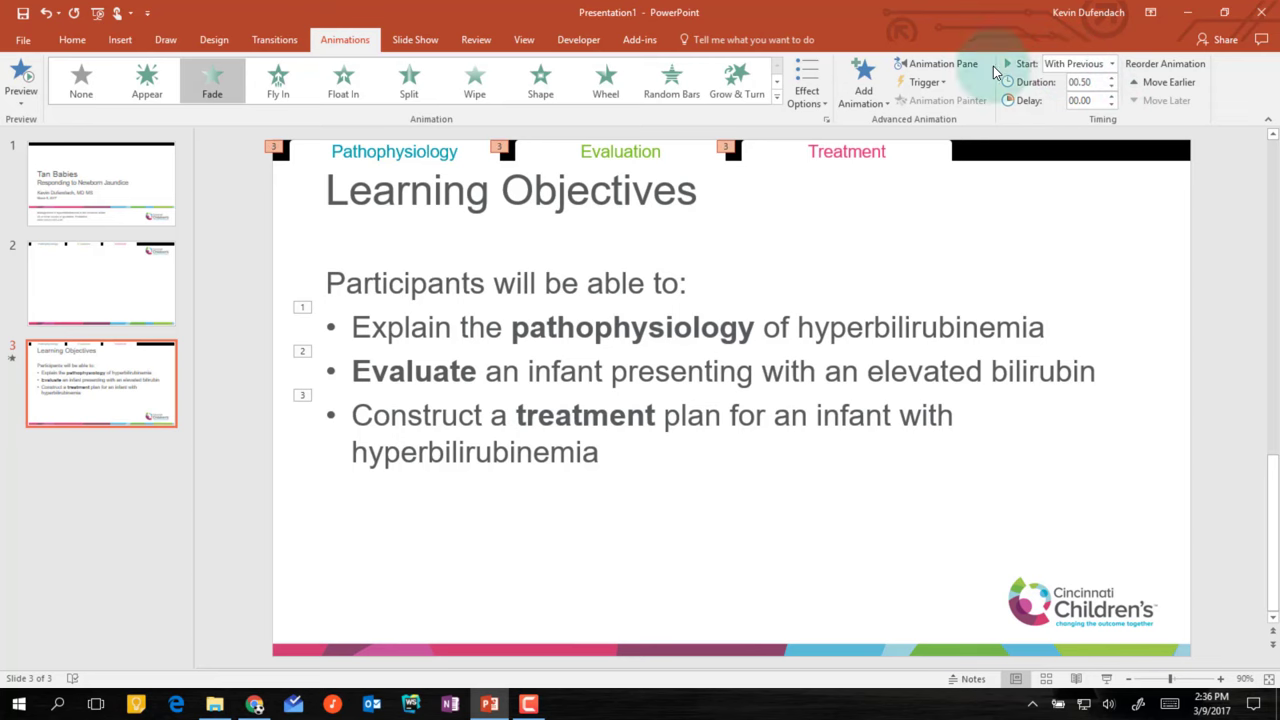
pyautogui.click(936, 63)
pyautogui.moveTo(1145, 264)
pyautogui.mouseDown()
pyautogui.moveTo(1132, 210)
pyautogui.moveTo(1140, 247)
pyautogui.mouseUp()
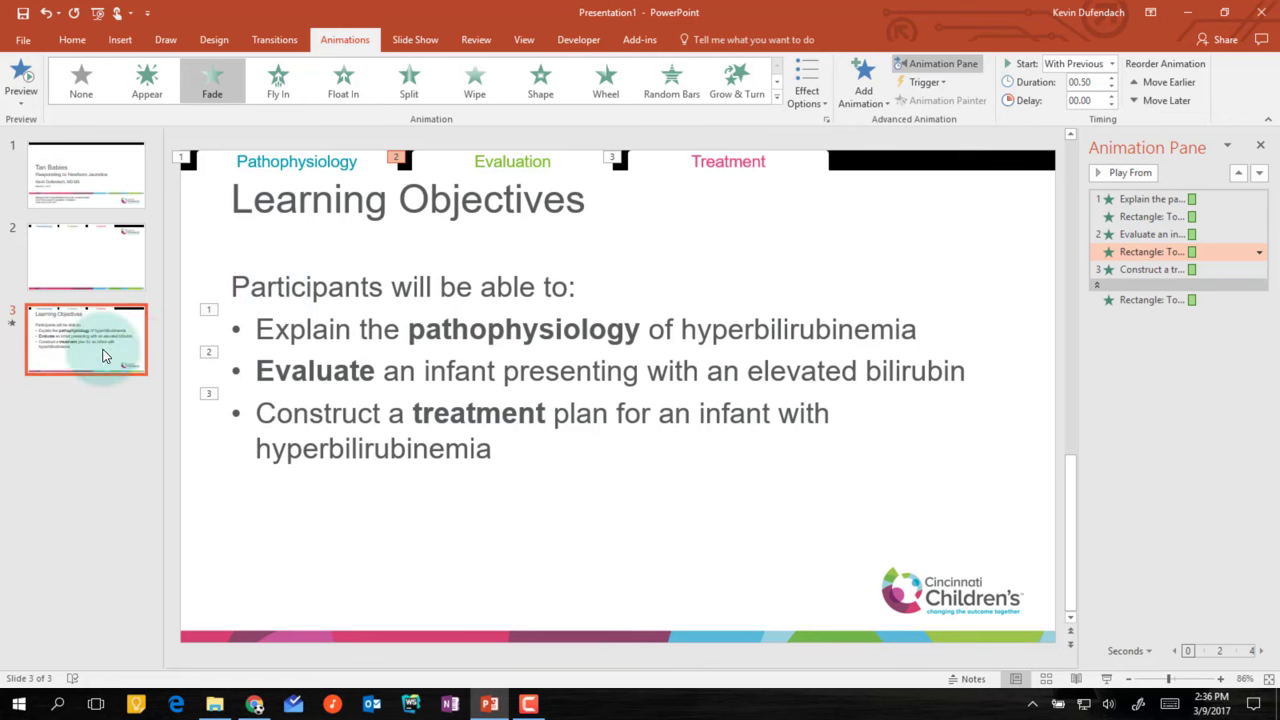
pyautogui.press('Return')
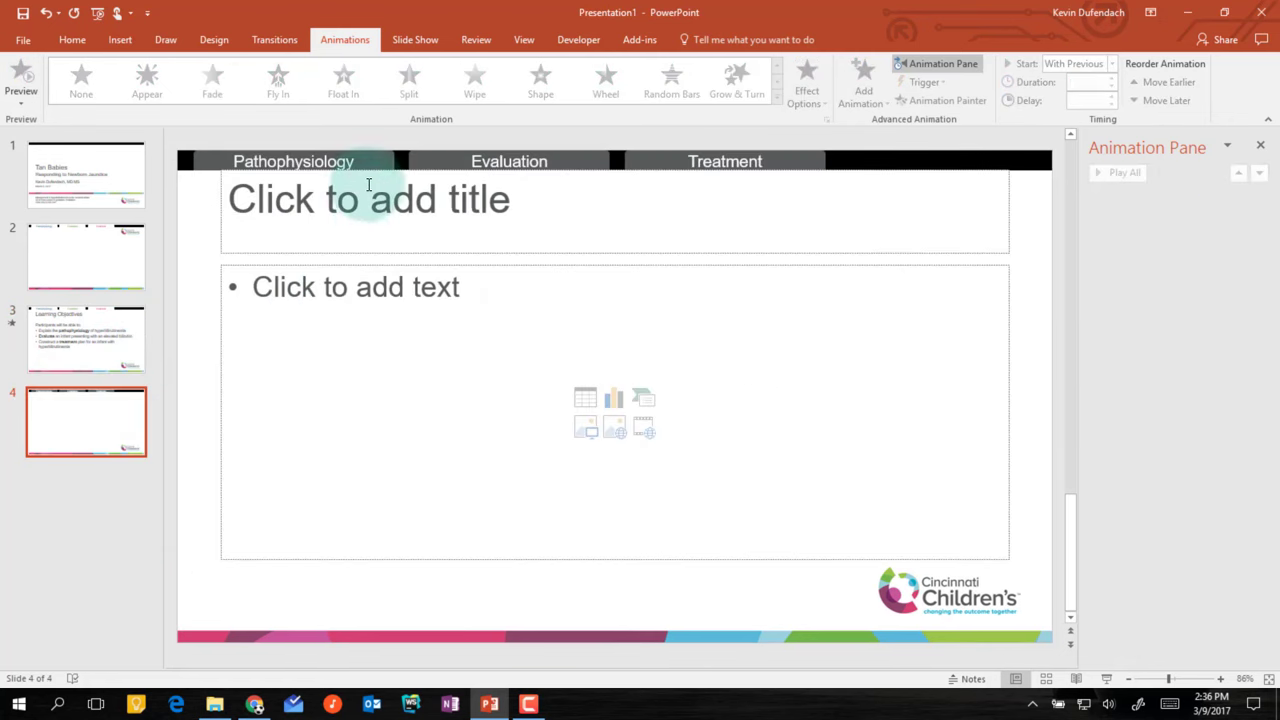
# Title the slide 'Case Presentation' and enter the '2-day old infant, TBili 12.0' line and a question
pyautogui.click(372, 225)
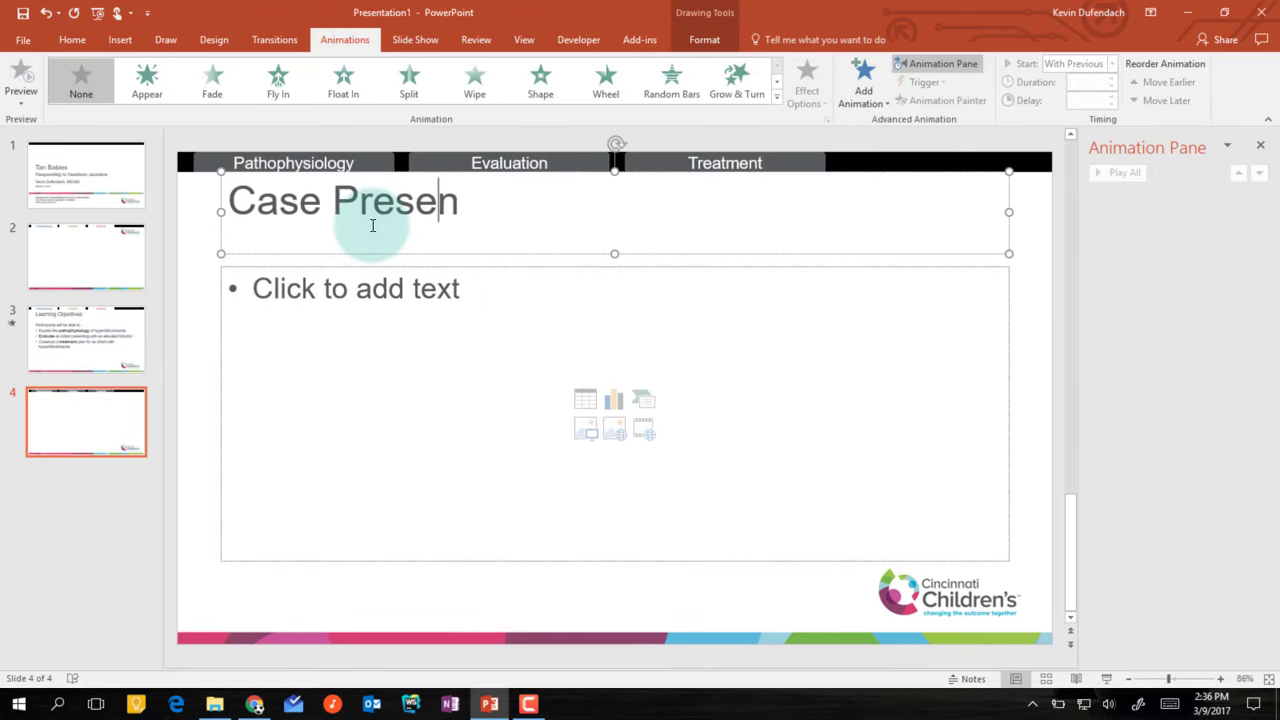
pyautogui.write('Case Presentation')
pyautogui.click(423, 389)
pyautogui.write('2-day old infant, TBili 12.0')
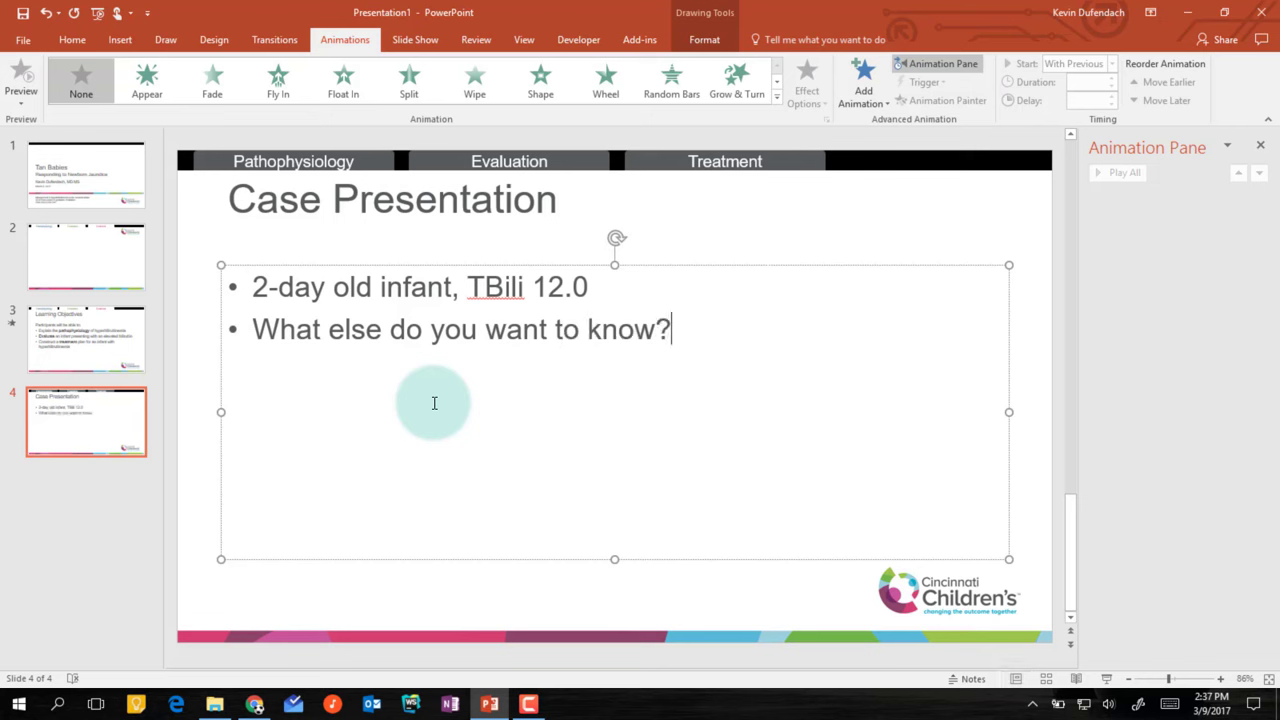
# Make the question pink and two sizes smaller, drop the bullets, then open the HyperBili Presentation folder
pyautogui.hotkey('shift', 'Up')
pyautogui.hotkey('shift', 'Right')
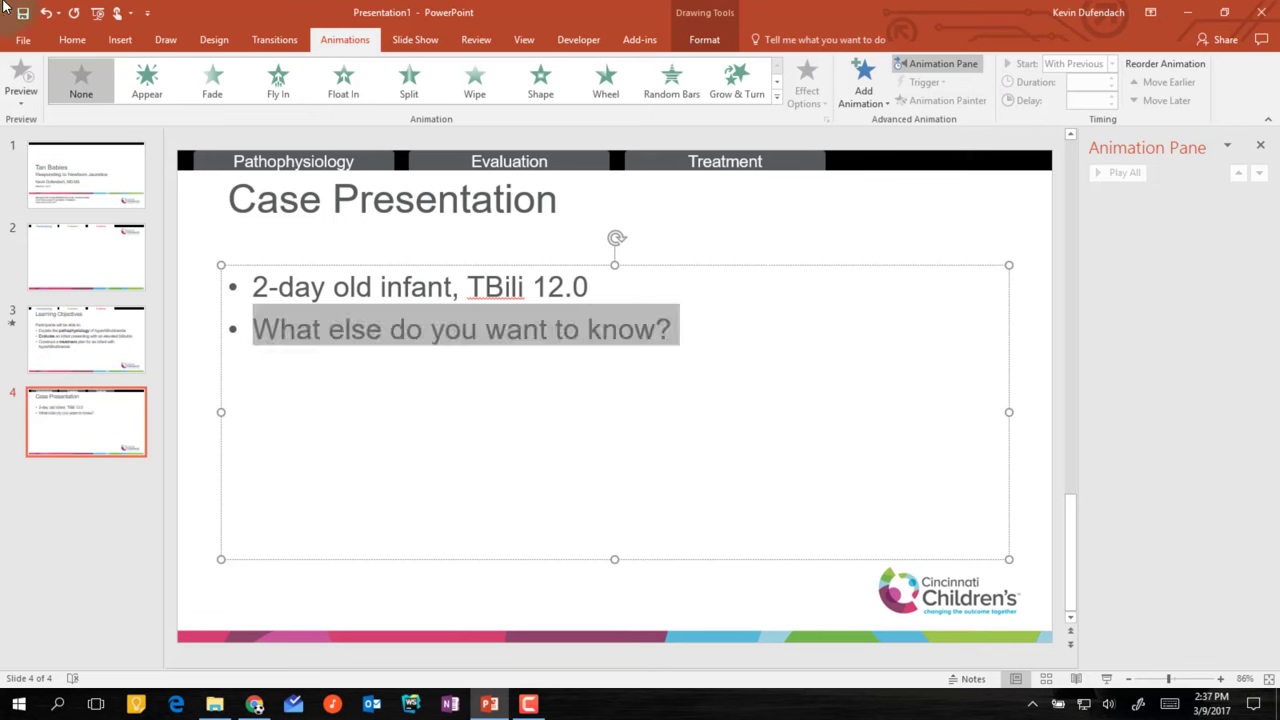
pyautogui.click(70, 39)
pyautogui.click(415, 96)
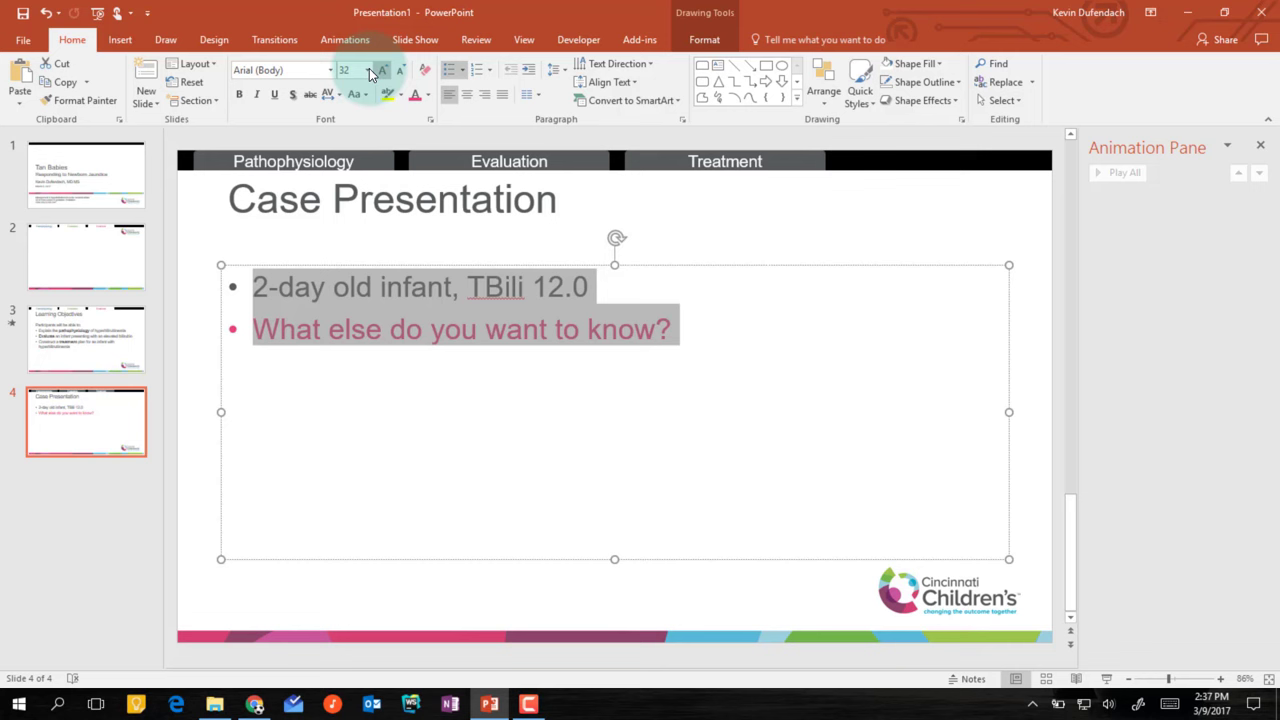
pyautogui.click(452, 70)
pyautogui.click(253, 330)
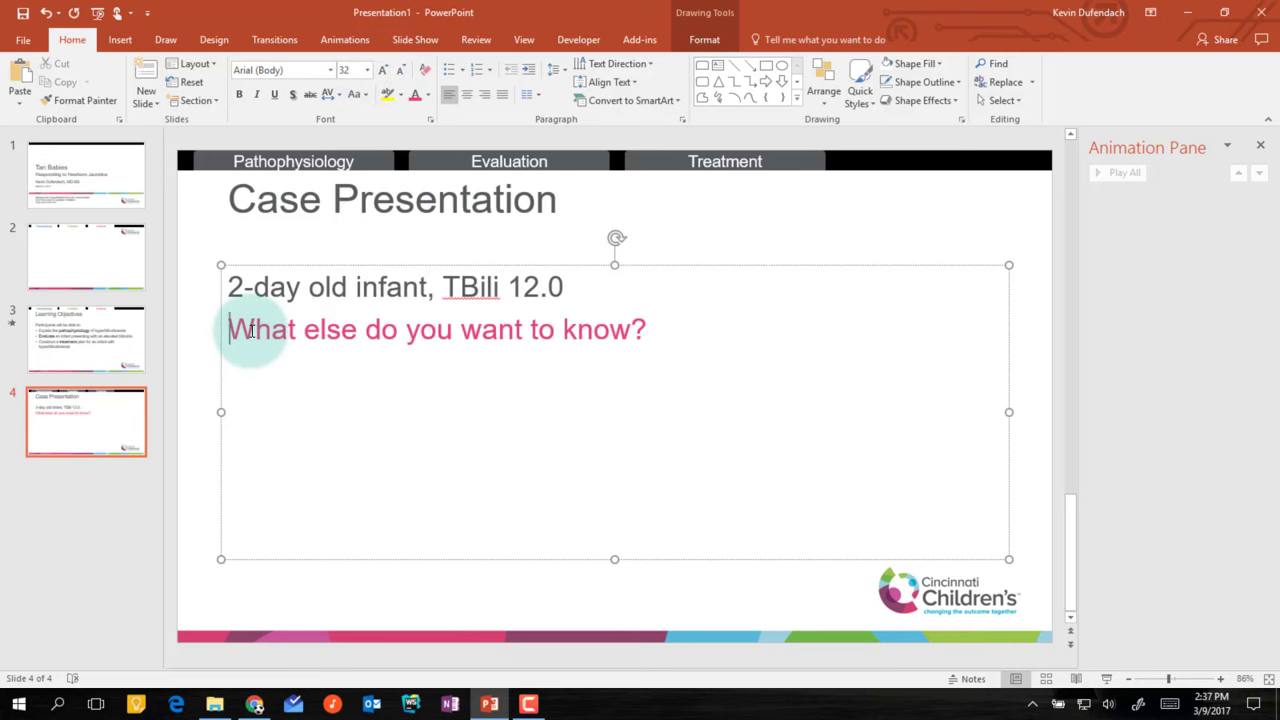
pyautogui.tripleClick(250, 330)
pyautogui.click(397, 69)
pyautogui.click(397, 69)
pyautogui.click(397, 69)
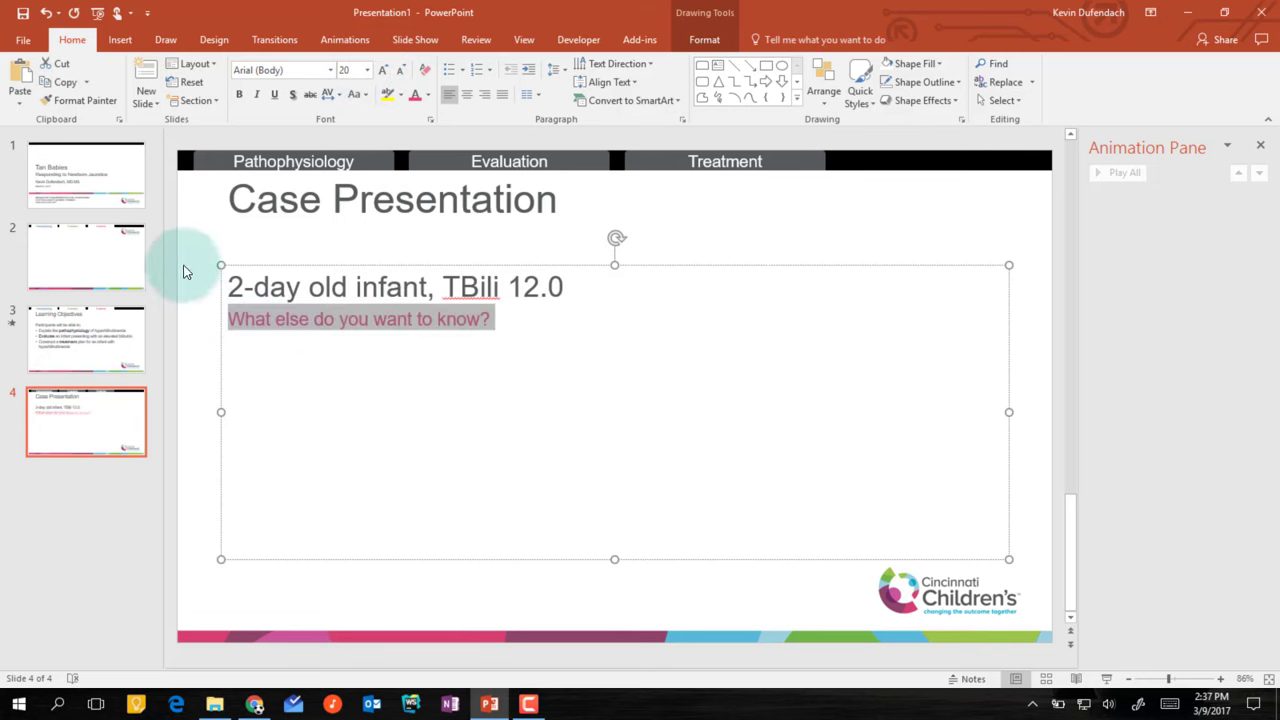
pyautogui.click(183, 271)
pyautogui.click(214, 704)
# Open the disappearing-covers template and add a new slide after its last slide
pyautogui.click(868, 220)
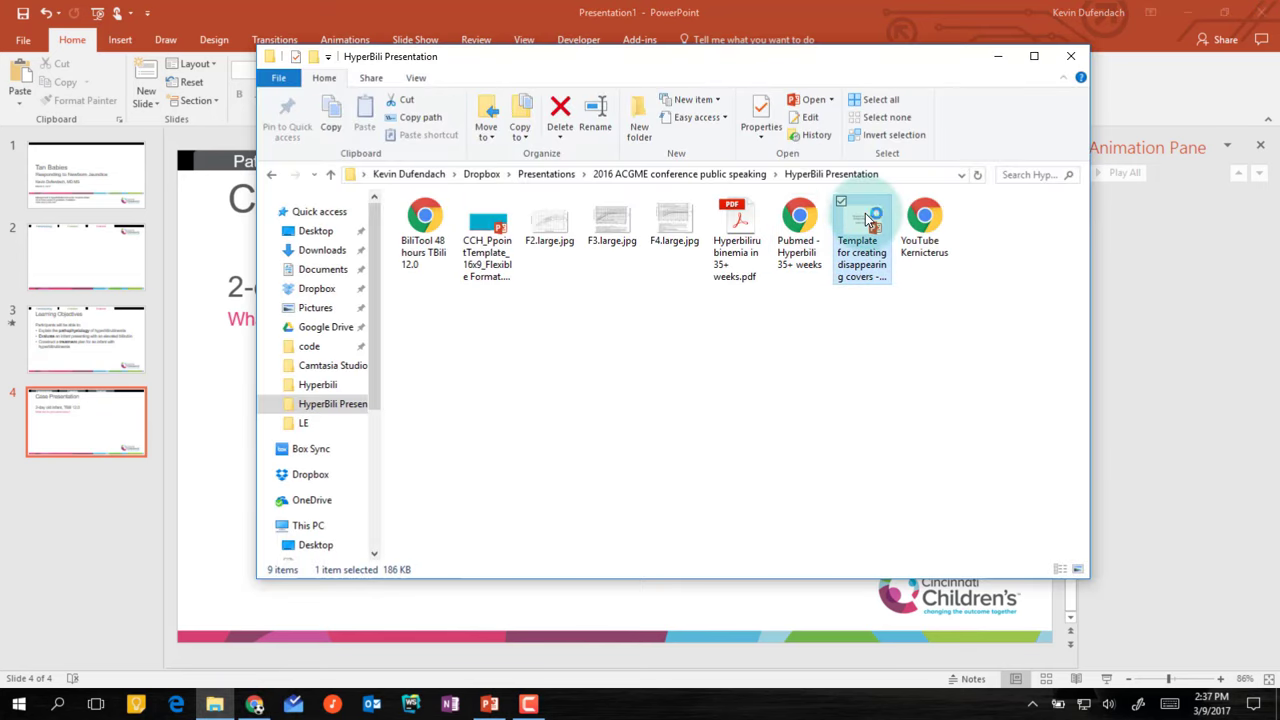
pyautogui.doubleClick(870, 220)
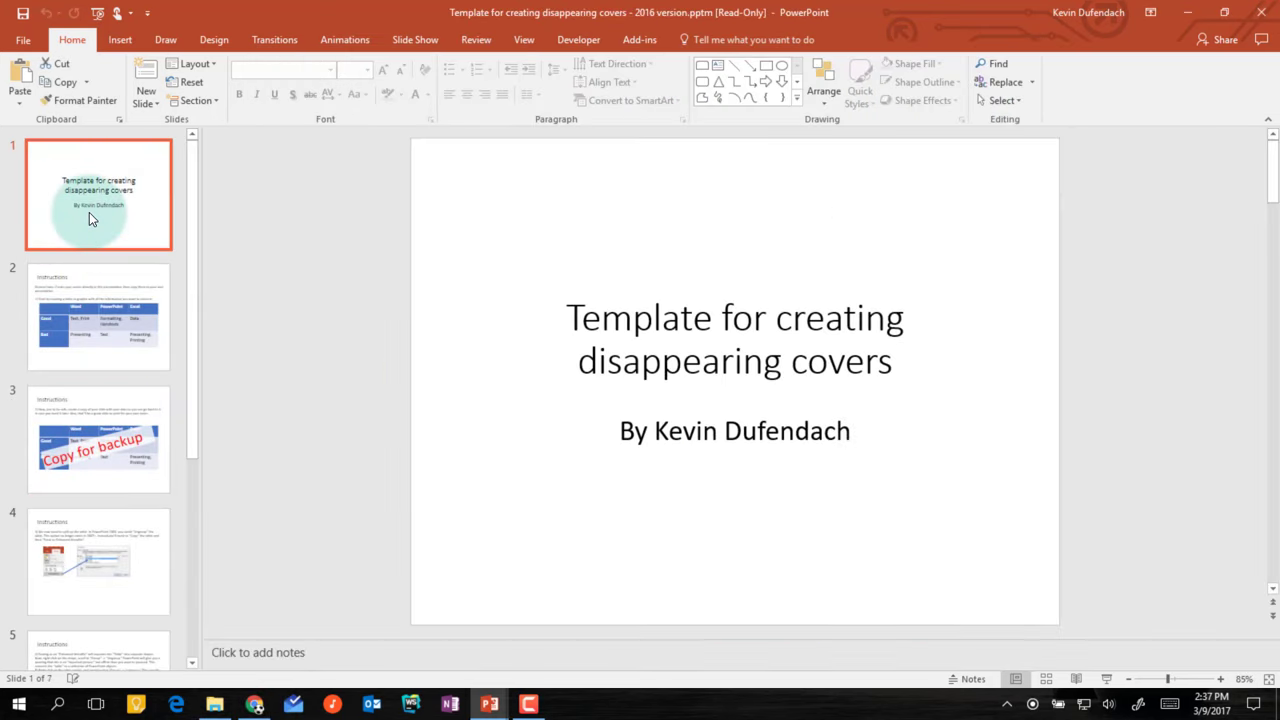
pyautogui.press('End')
pyautogui.press('Return')
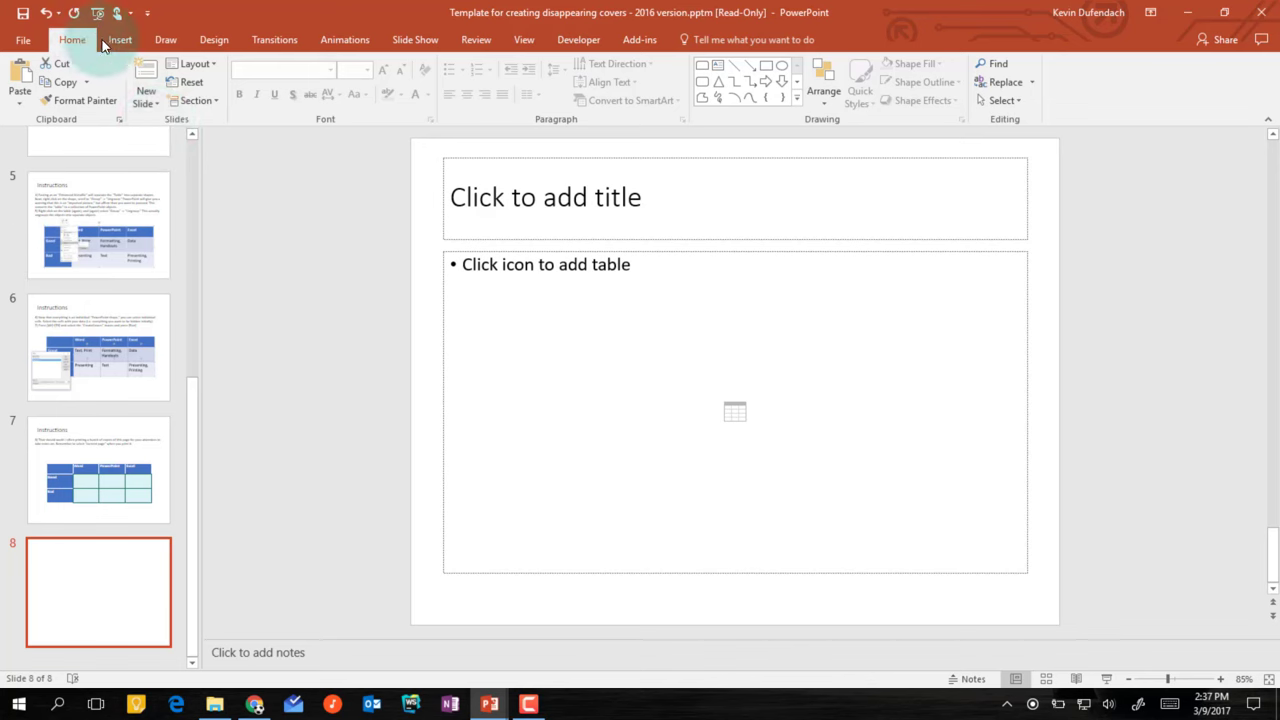
# Insert a one-column, six-row table with the header row turned off
pyautogui.click(115, 40)
pyautogui.click(59, 85)
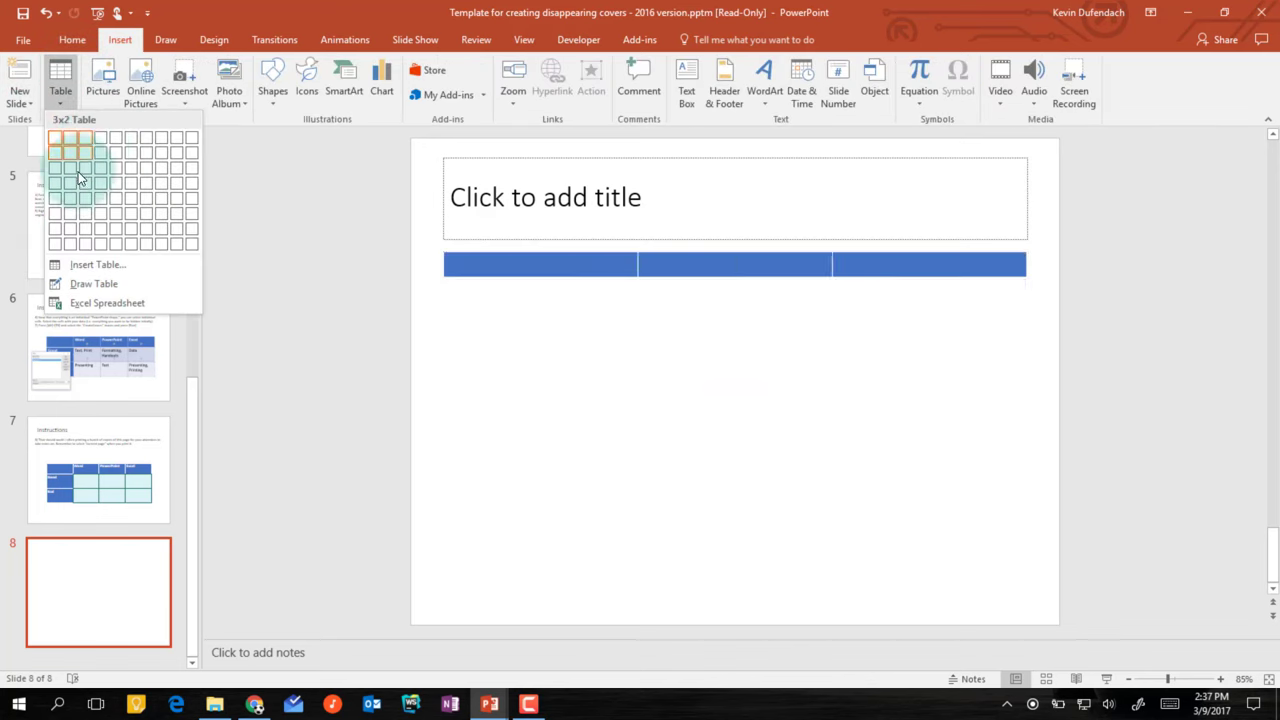
pyautogui.click(57, 225)
pyautogui.click(11, 63)
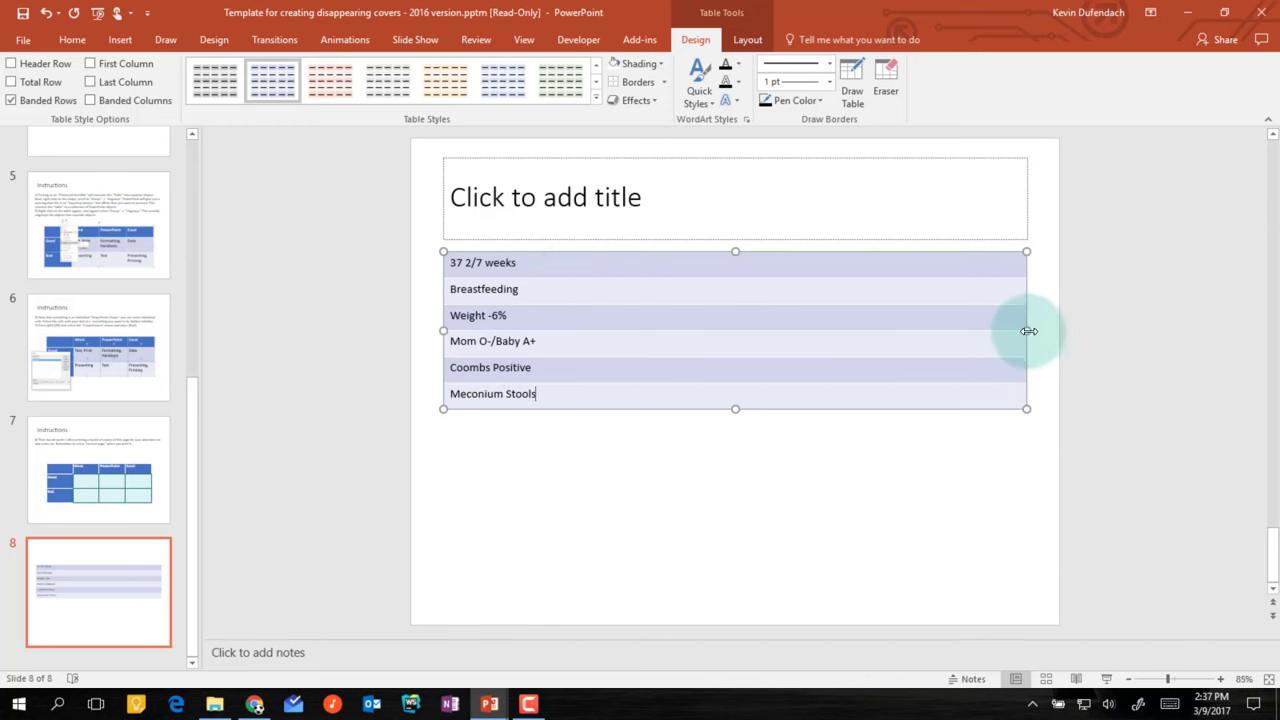
# Narrow the table to about half width and enlarge its text to 20 pt
pyautogui.moveTo(1029, 331); pyautogui.dragTo(683, 320)
pyautogui.click(72, 39)
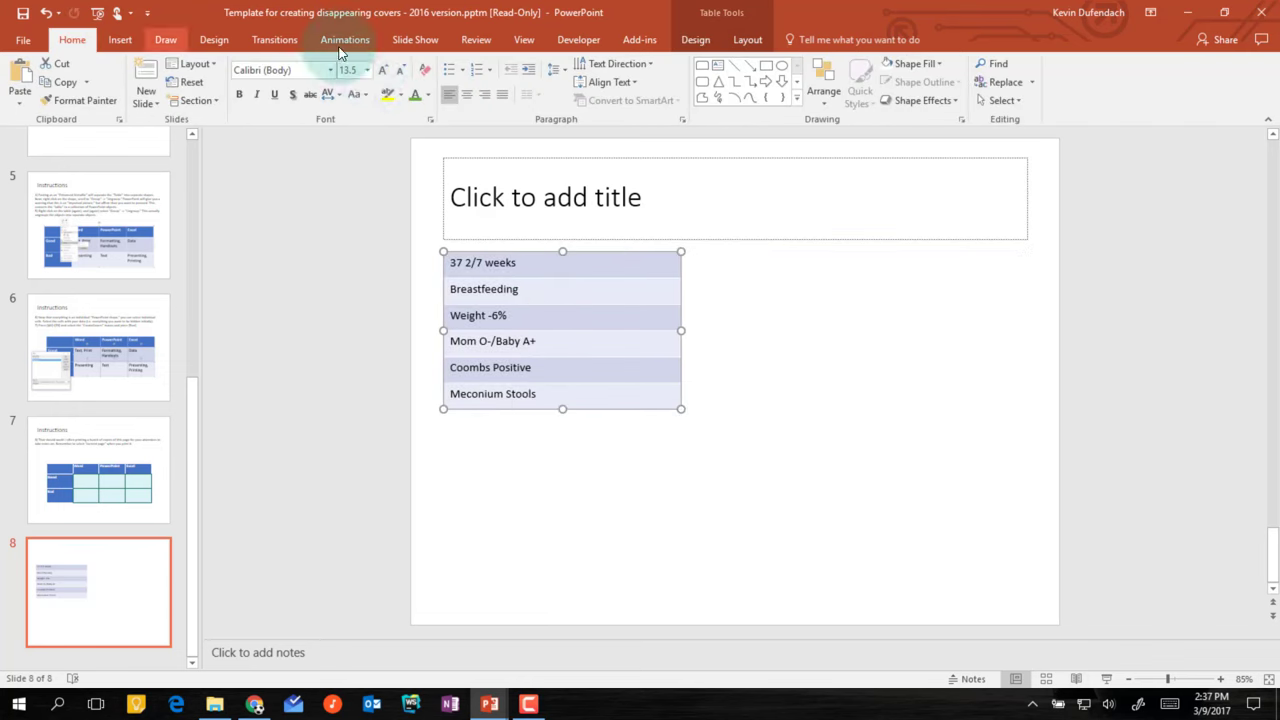
pyautogui.click(382, 69)
pyautogui.click(382, 69)
pyautogui.click(382, 69)
pyautogui.click(382, 69)
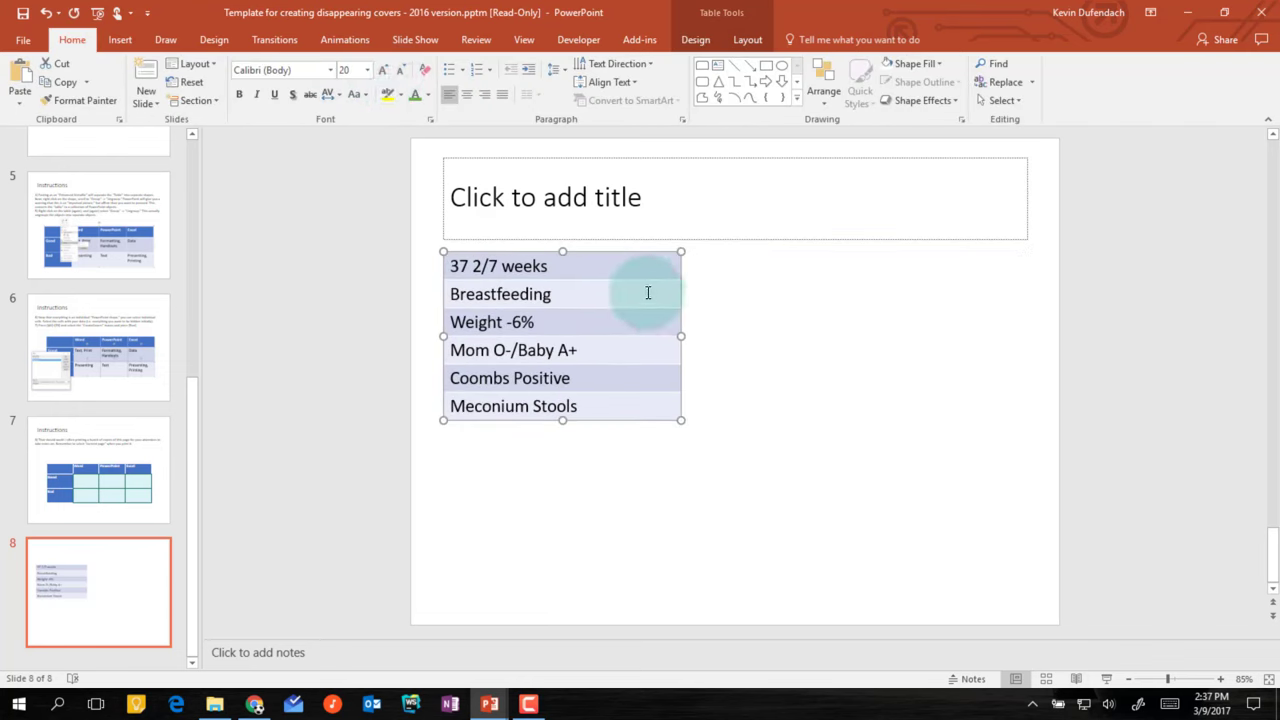
# Paste the table back as an Enhanced Metafile picture
pyautogui.click(20, 103)
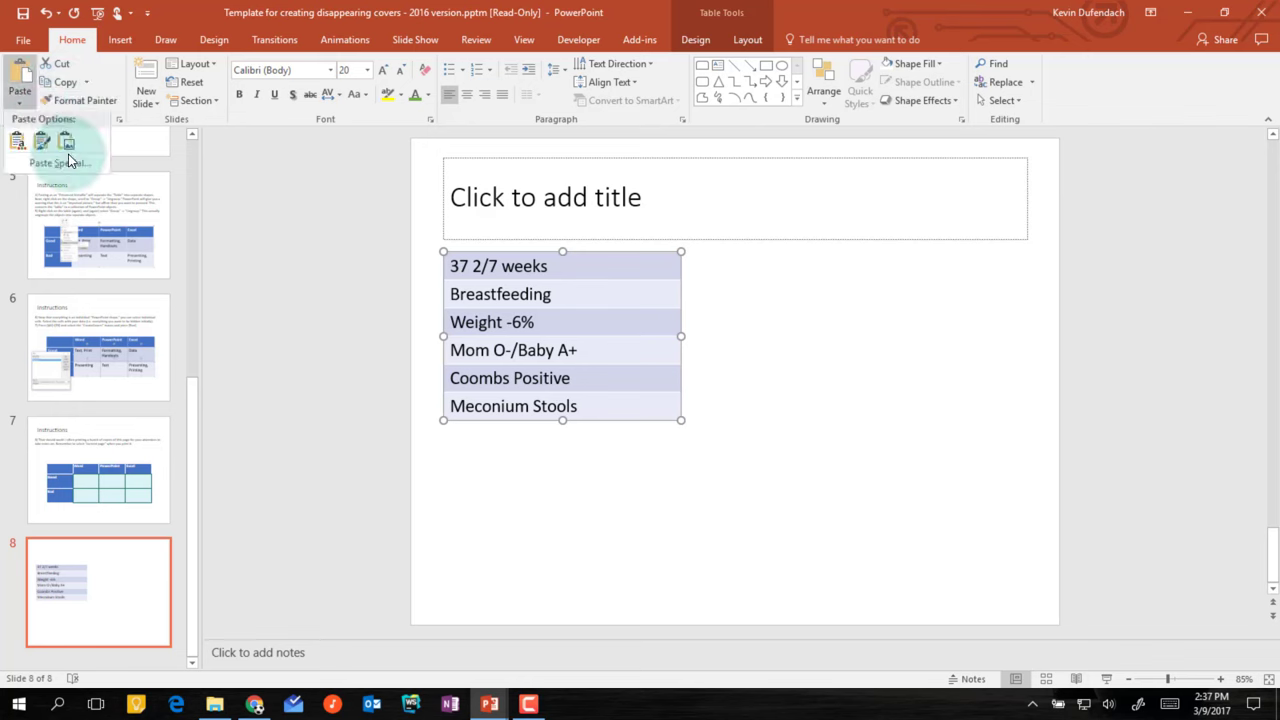
pyautogui.click(57, 162)
pyautogui.click(549, 320)
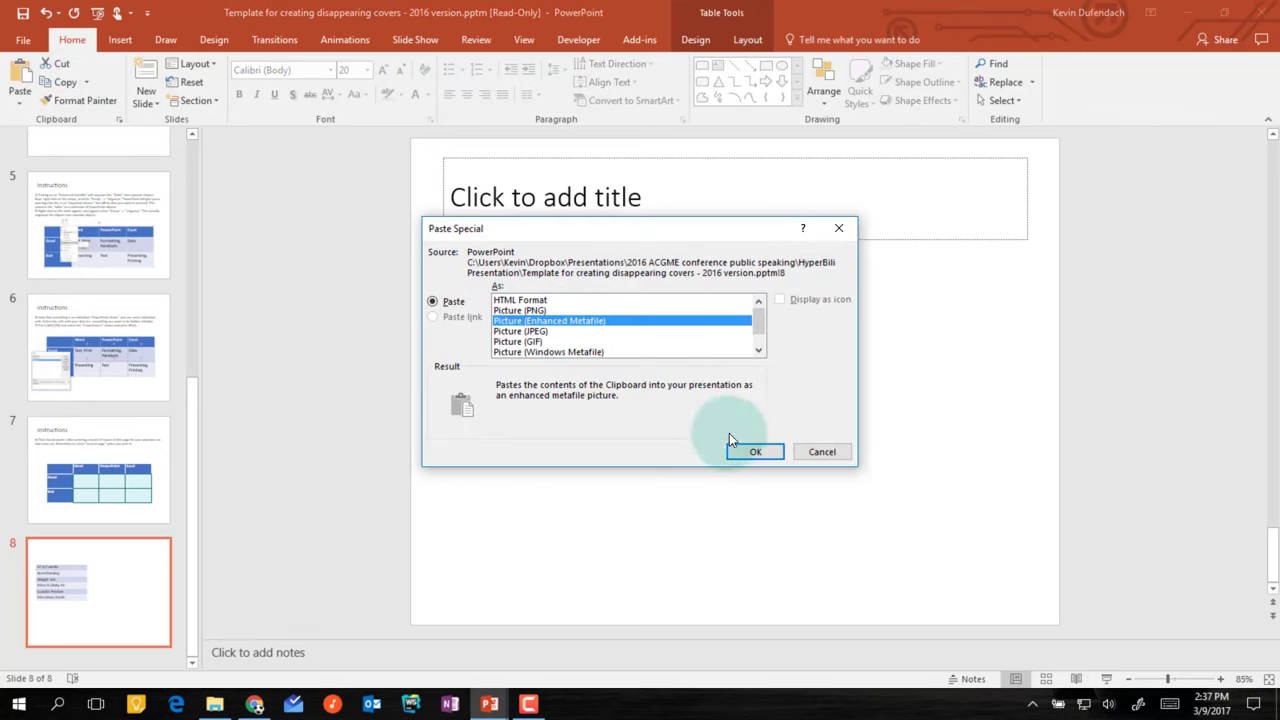
pyautogui.click(752, 450)
# Ungroup the picture twice, converting it into separate row shapes
pyautogui.rightClick(813, 287)
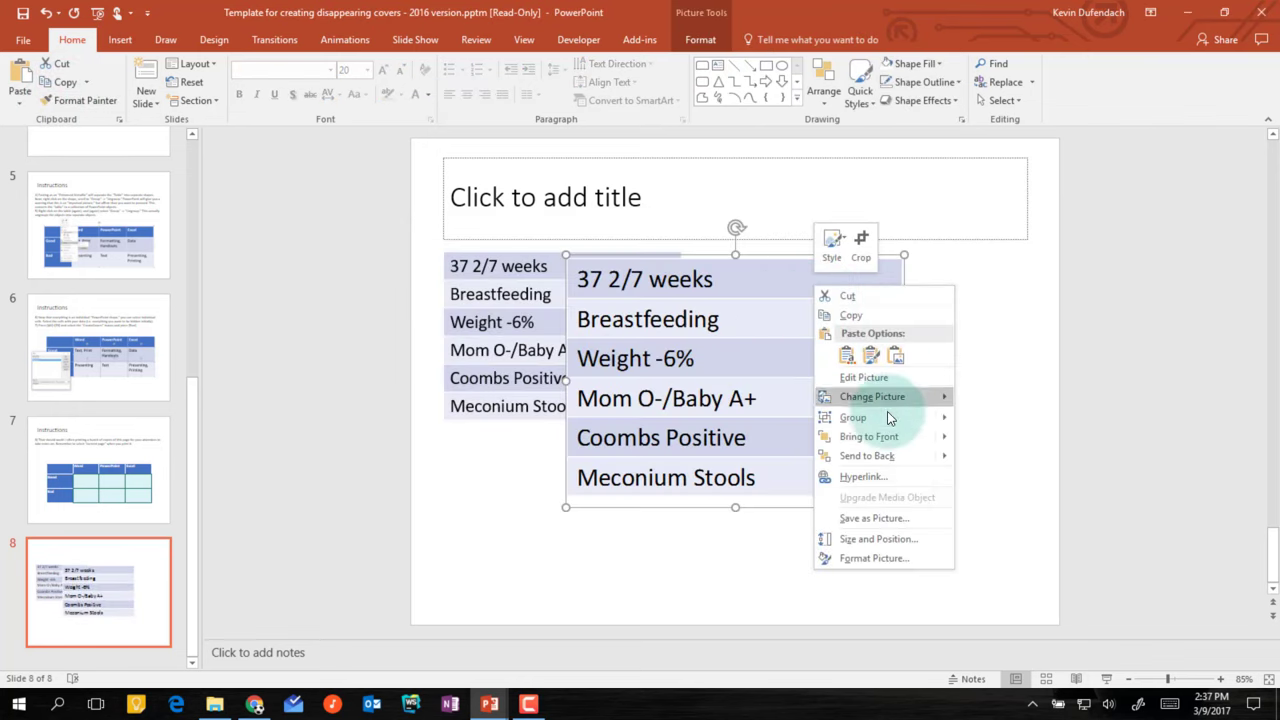
pyautogui.click(988, 453)
pyautogui.click(614, 409)
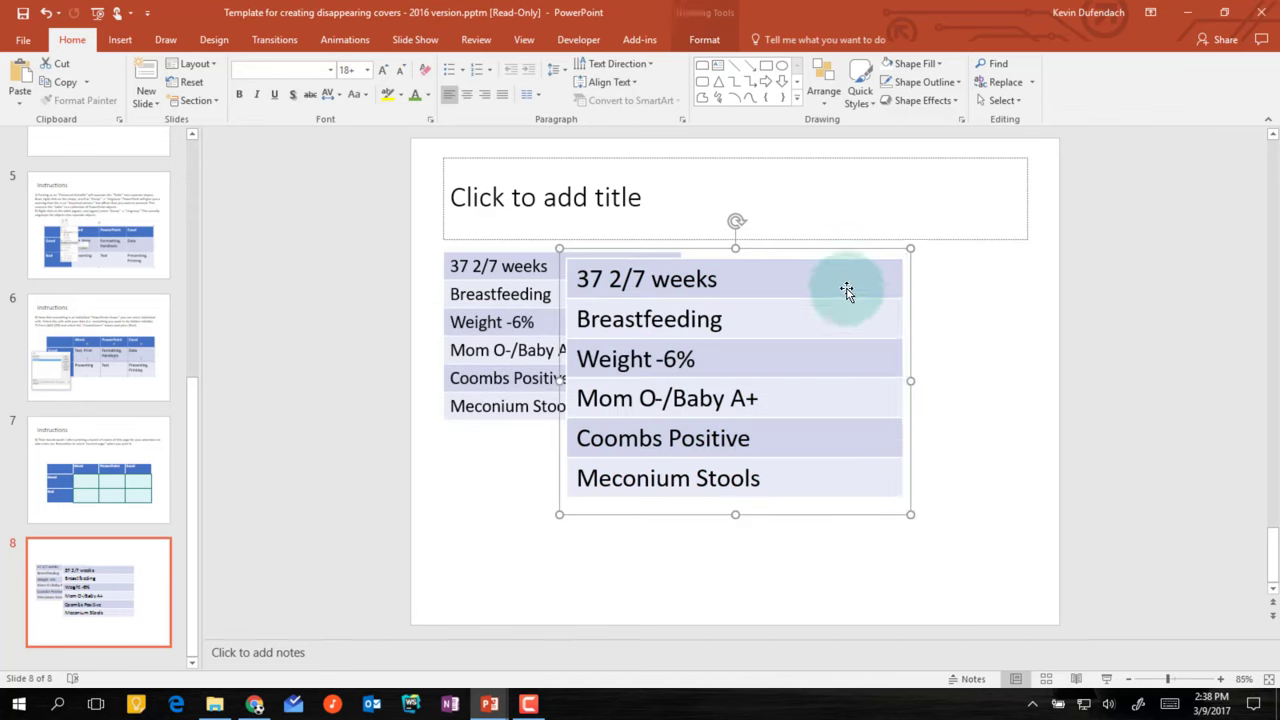
pyautogui.rightClick(864, 287)
pyautogui.click(1034, 418)
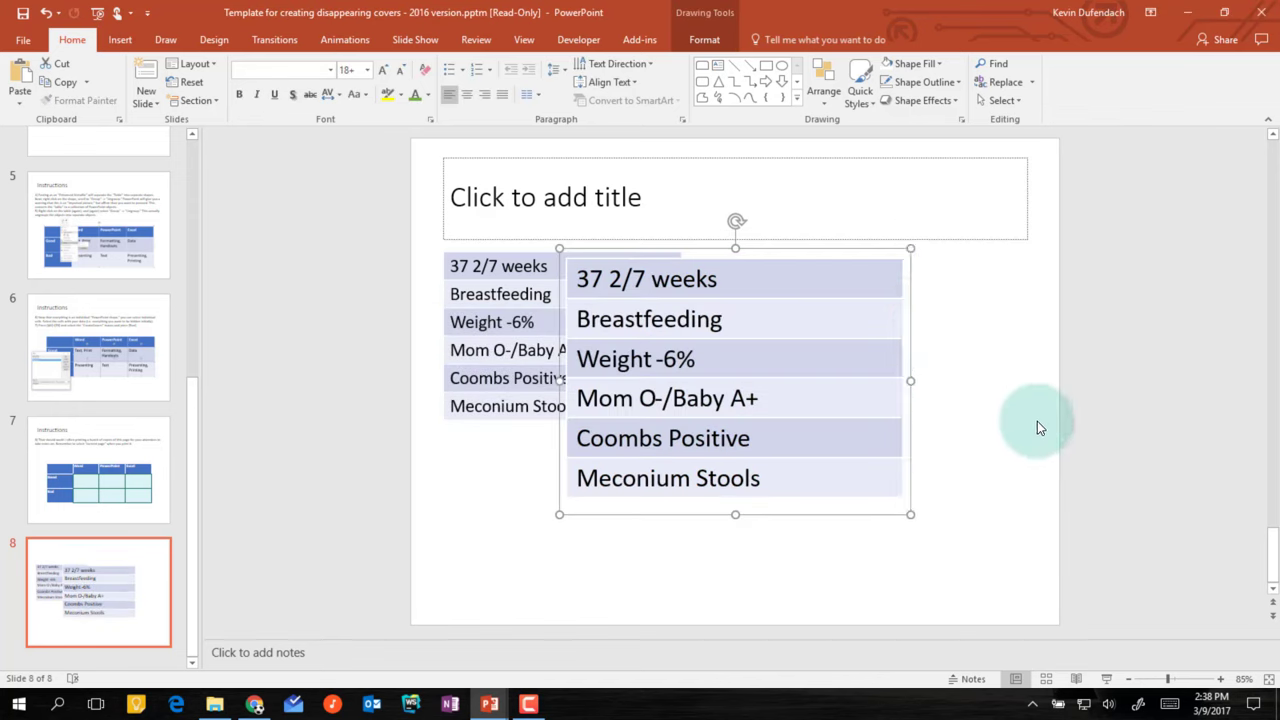
# Select all six rows, run the cover-making macro on them, and return to the main deck
pyautogui.click(811, 274)
pyautogui.keyDown('shift'); pyautogui.click(828, 325); pyautogui.keyUp('shift')
pyautogui.keyDown('shift'); pyautogui.click(838, 367); pyautogui.keyUp('shift')
pyautogui.keyDown('shift'); pyautogui.click(840, 401); pyautogui.keyUp('shift')
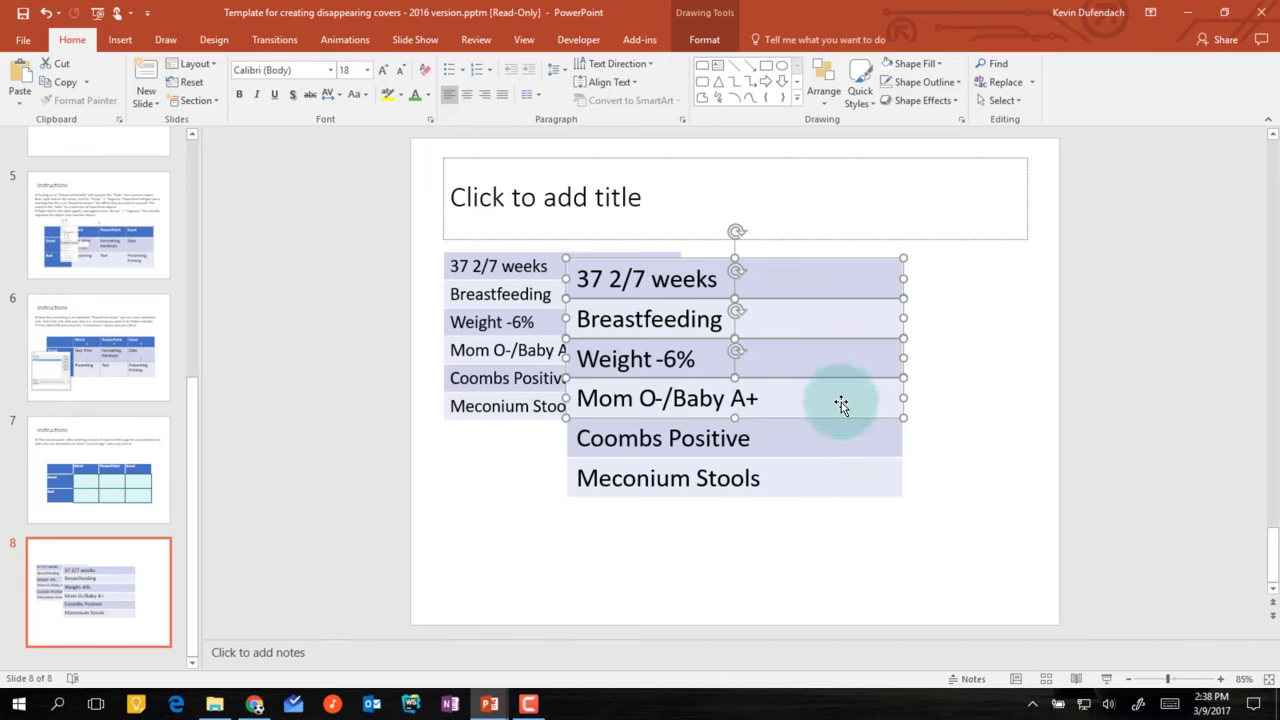
pyautogui.keyDown('shift'); pyautogui.click(835, 440); pyautogui.keyUp('shift')
pyautogui.keyDown('shift'); pyautogui.click(836, 481); pyautogui.keyUp('shift')
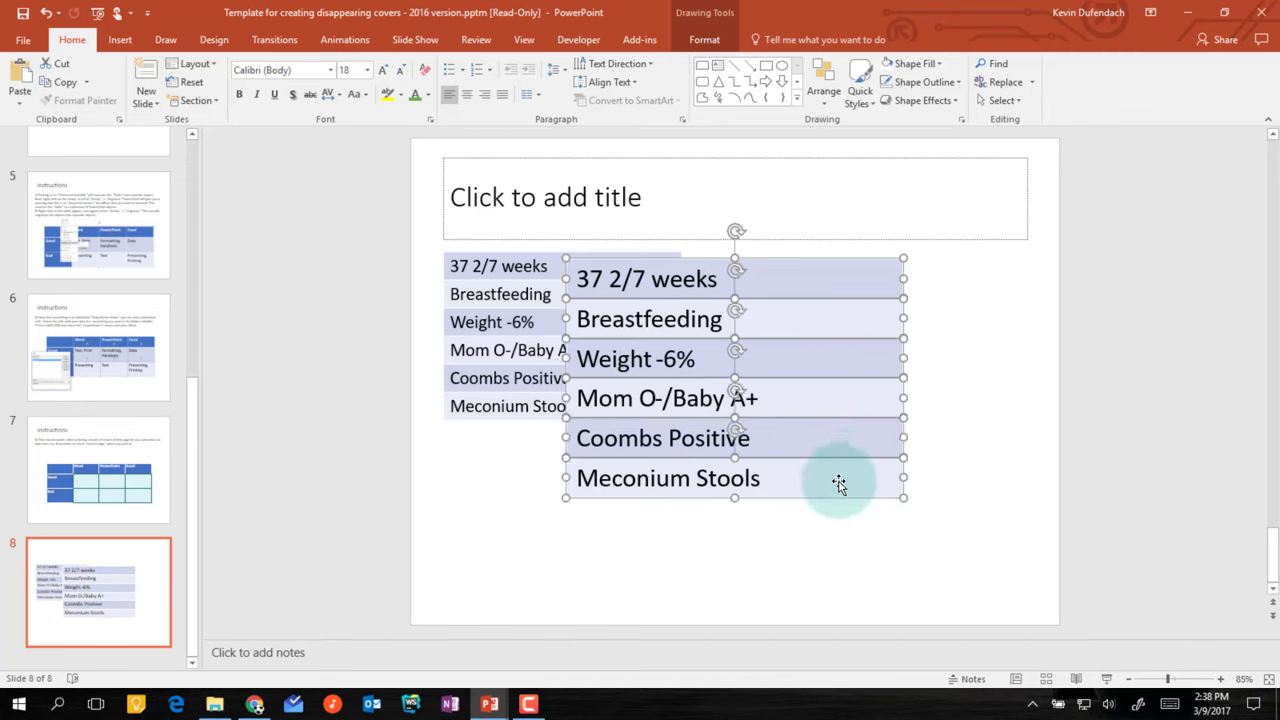
pyautogui.hotkey('alt', 'F8')
pyautogui.doubleClick(494, 262)
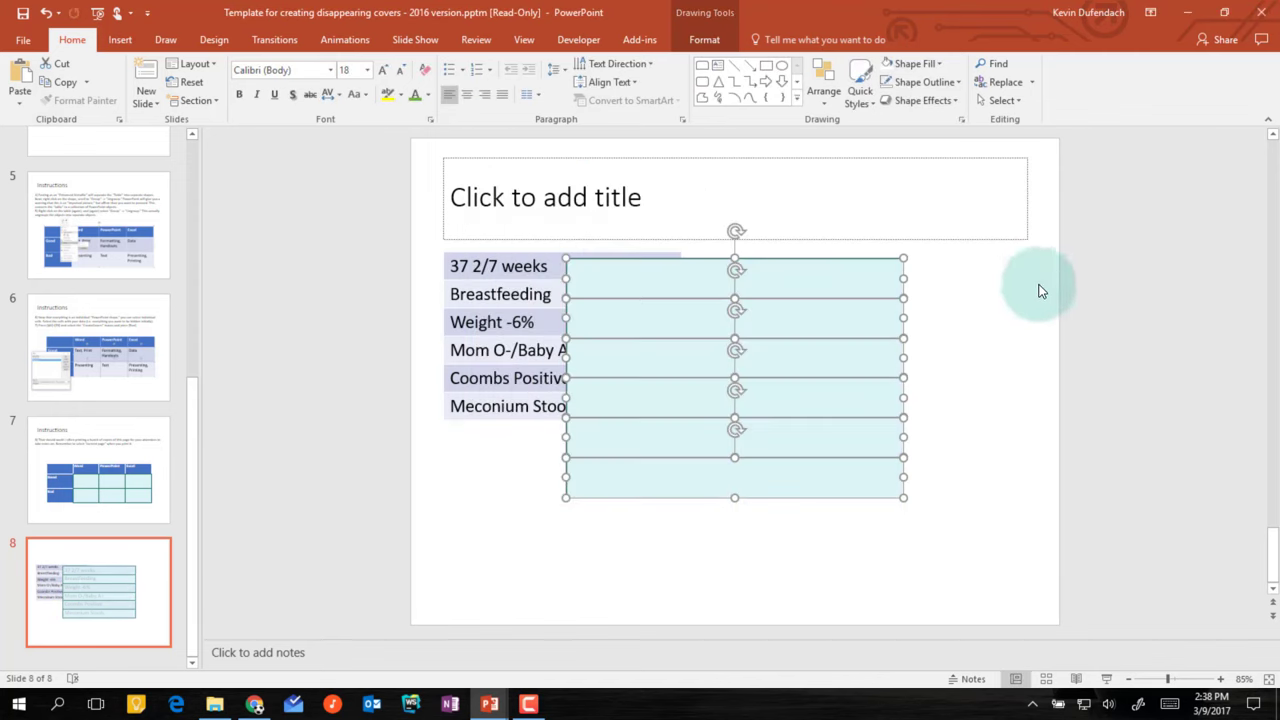
pyautogui.click(303, 326)
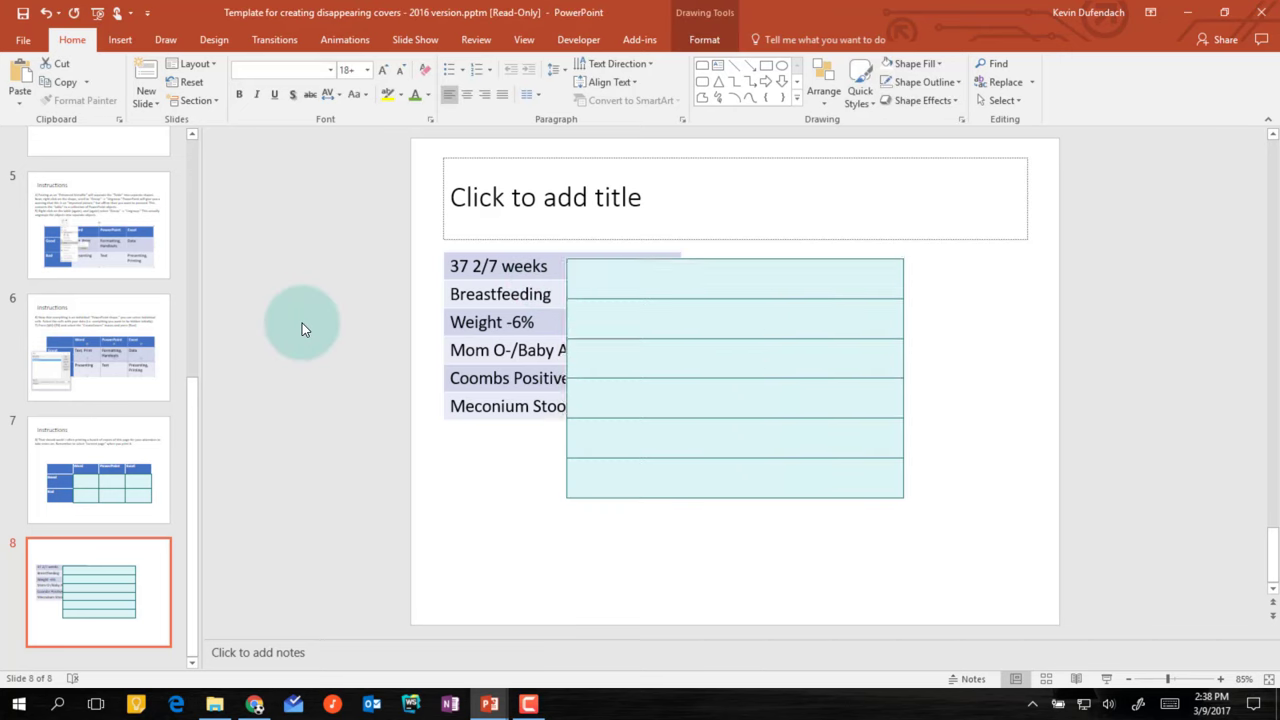
pyautogui.hotkey('alt', 'Tab')
# Paste the covers below the question and save the deck as Tan Babies.pptx in HyperBili Presentation
pyautogui.hotkey('ctrl', 'v')
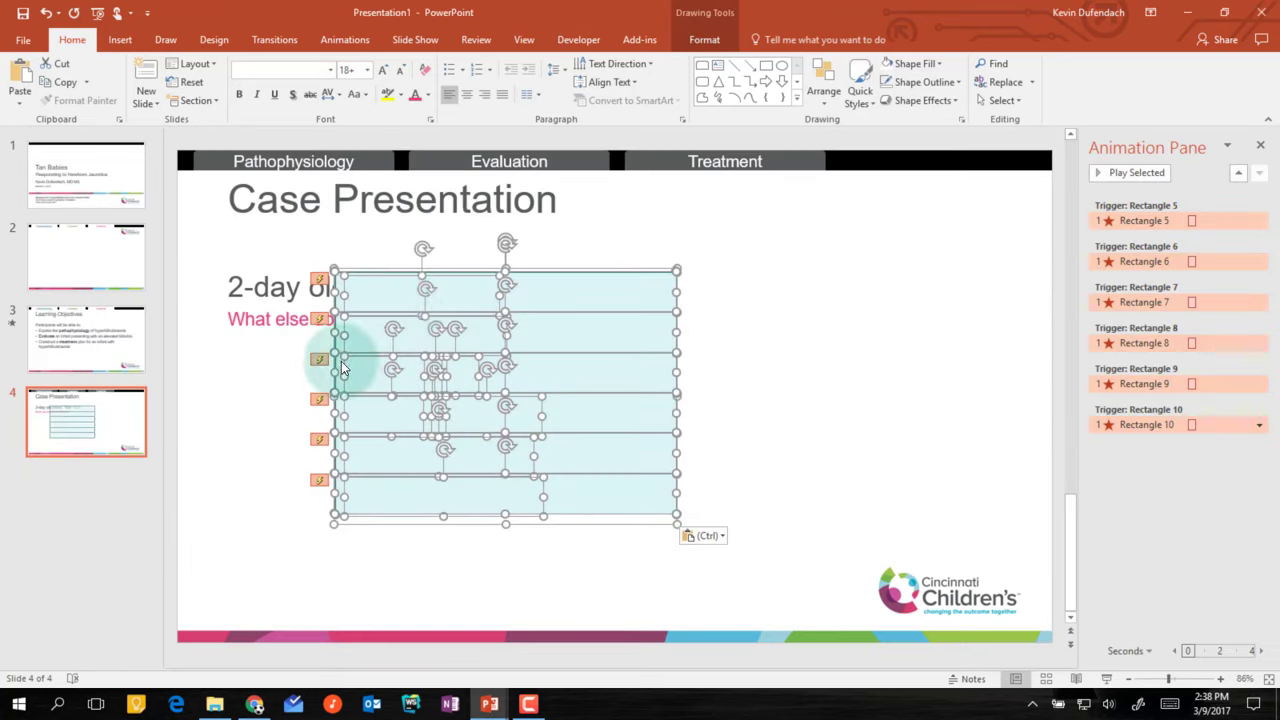
pyautogui.moveTo(341, 369); pyautogui.dragTo(255, 376)
pyautogui.hotkey('ctrl', 's')
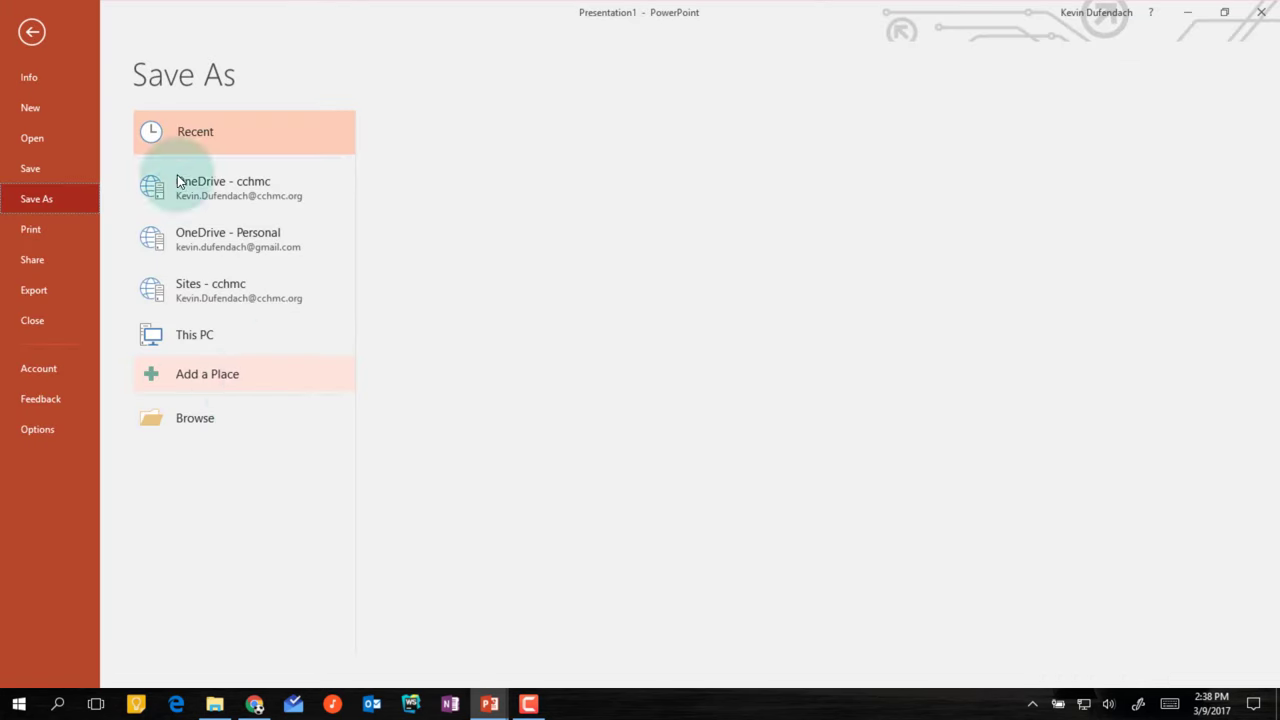
pyautogui.click(498, 160)
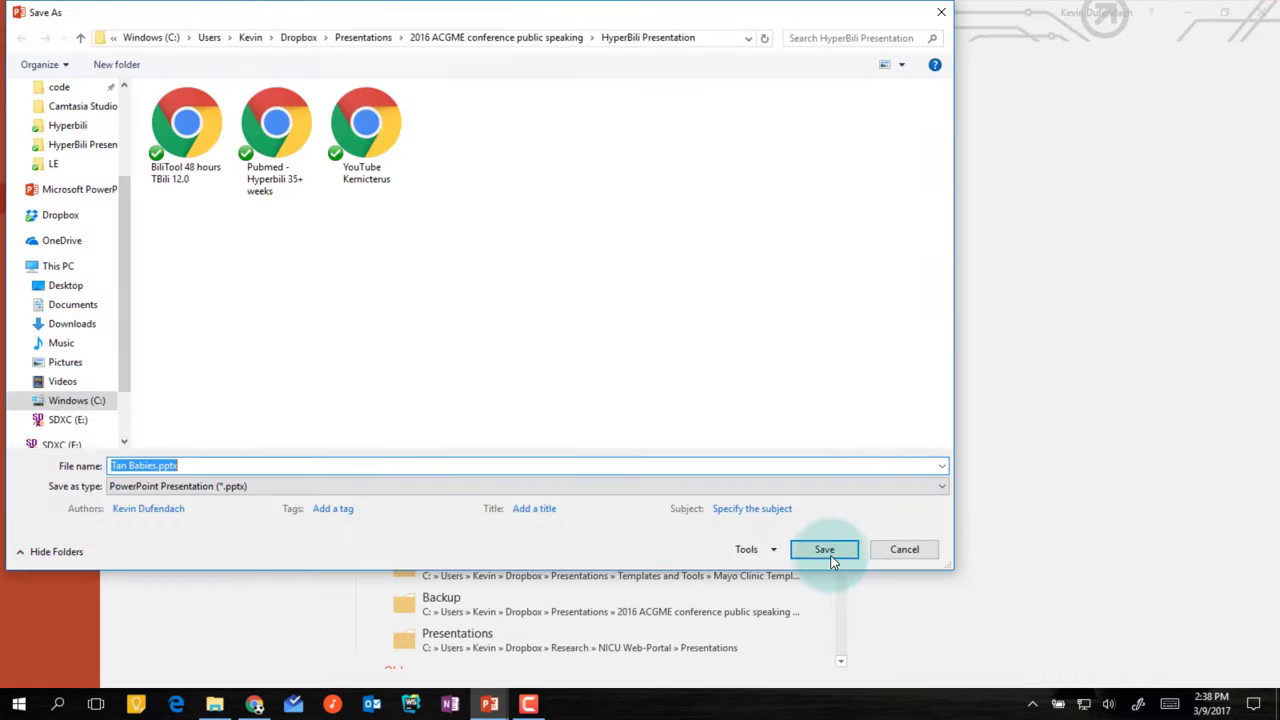
pyautogui.click(826, 553)
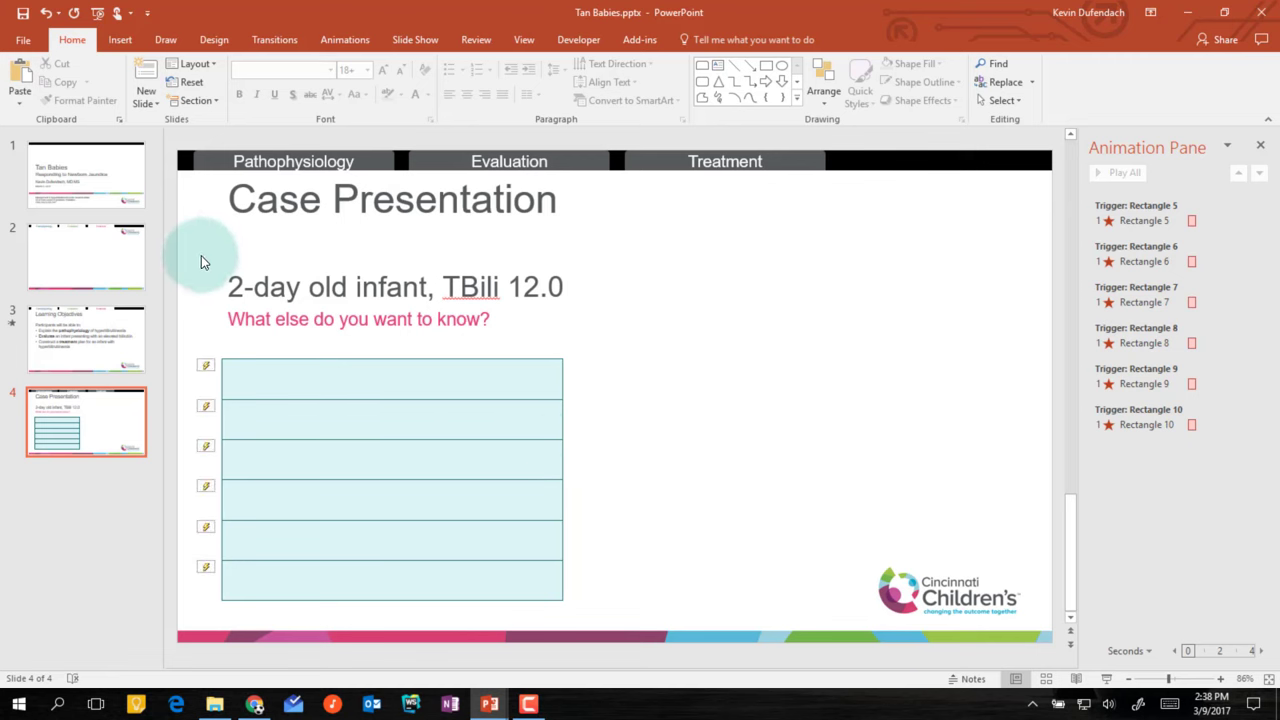
# Add a new slide 5 after the Case Presentation slide and start its Pathophysiology title
pyautogui.click(128, 405)
pyautogui.press('Return')
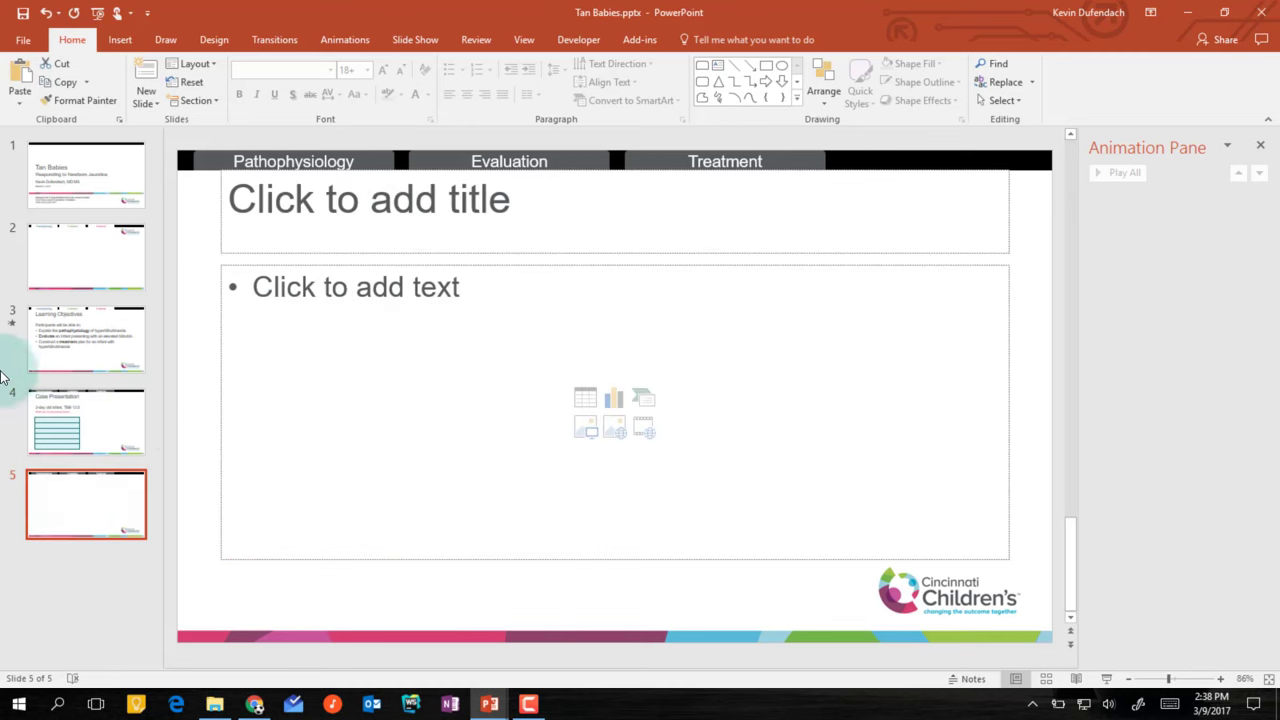
pyautogui.click(505, 232)
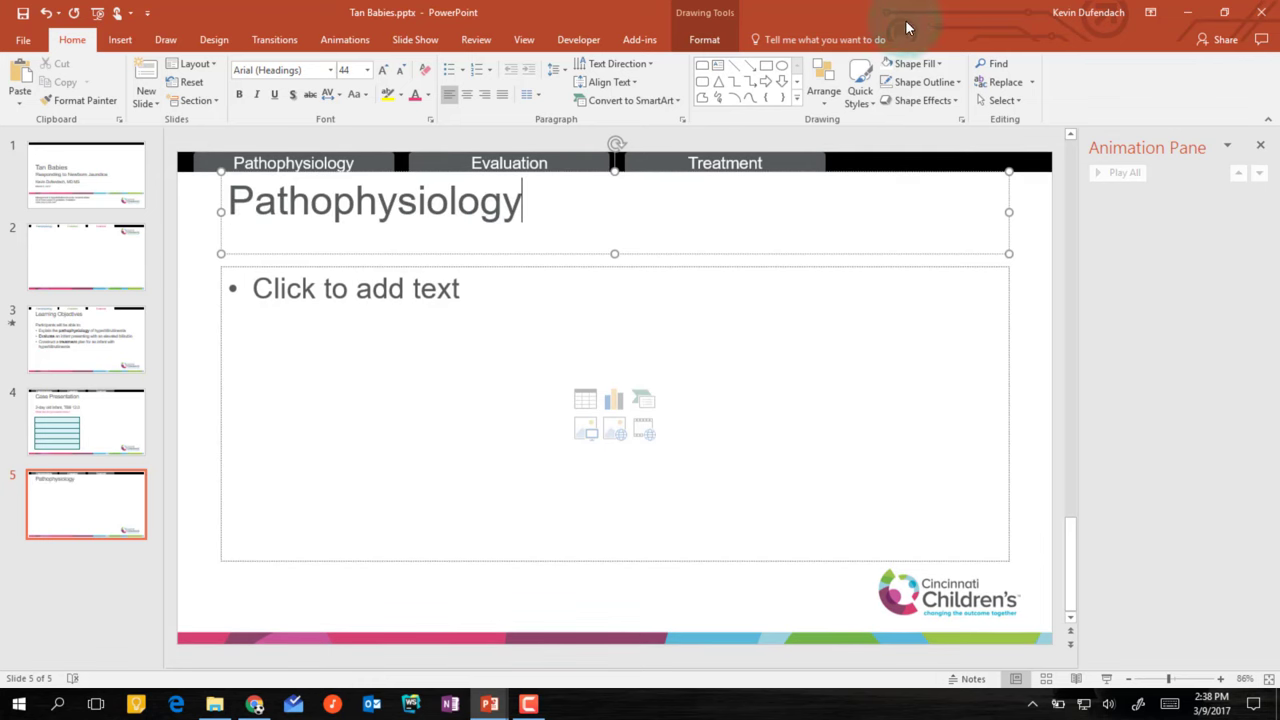
# Draw a teal circle labelled RBC and duplicate it to the centre and right
pyautogui.click(782, 65)
pyautogui.moveTo(424, 384); pyautogui.dragTo(478, 468)
pyautogui.write('RBC')
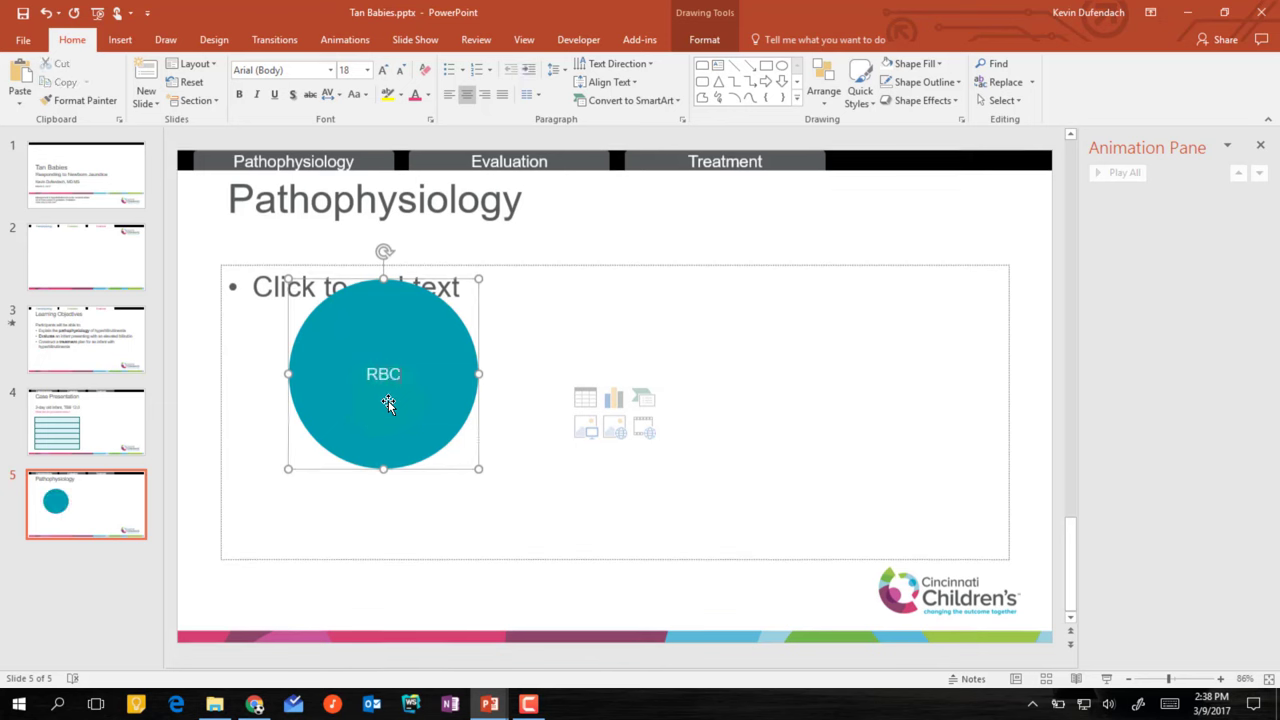
pyautogui.moveTo(447, 355); pyautogui.dragTo(678, 356)
pyautogui.moveTo(678, 356); pyautogui.dragTo(920, 354)
# Relabel the copies 'Indirect Bilirubin' and 'Direct Bilirubin'
pyautogui.click(610, 376)
pyautogui.doubleClick(610, 376)
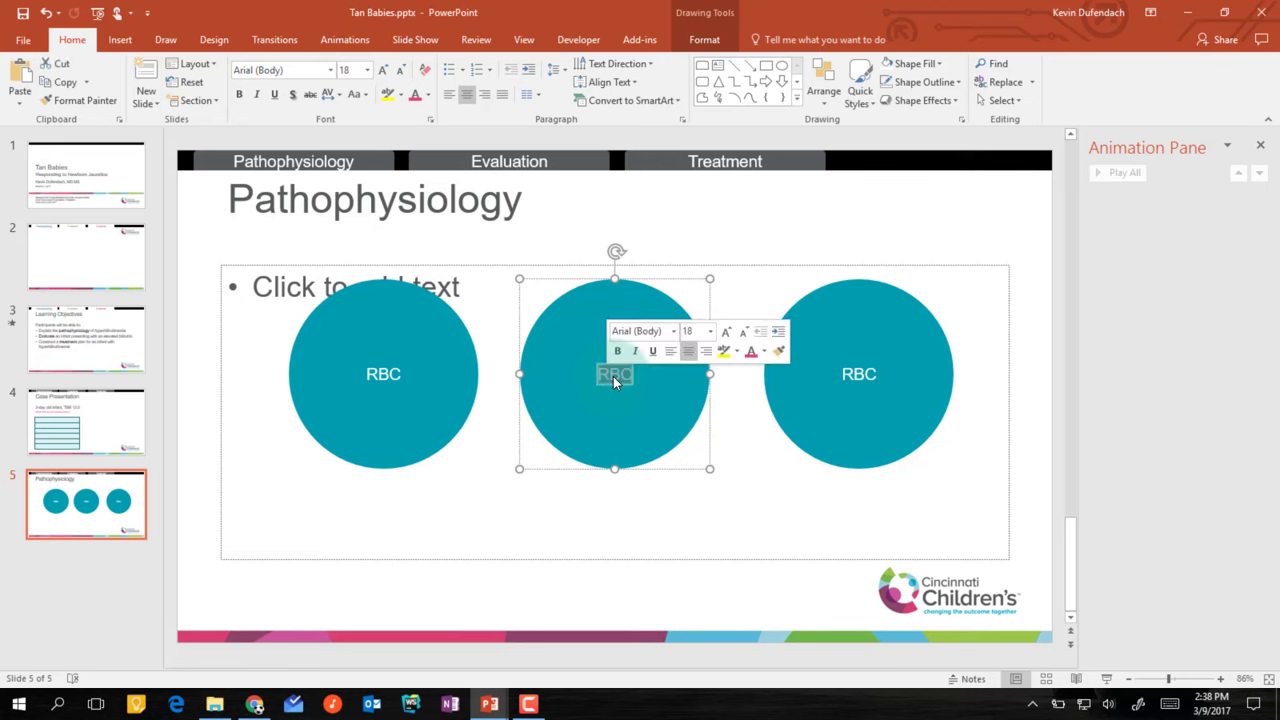
pyautogui.write('Indirect Bilirubin')
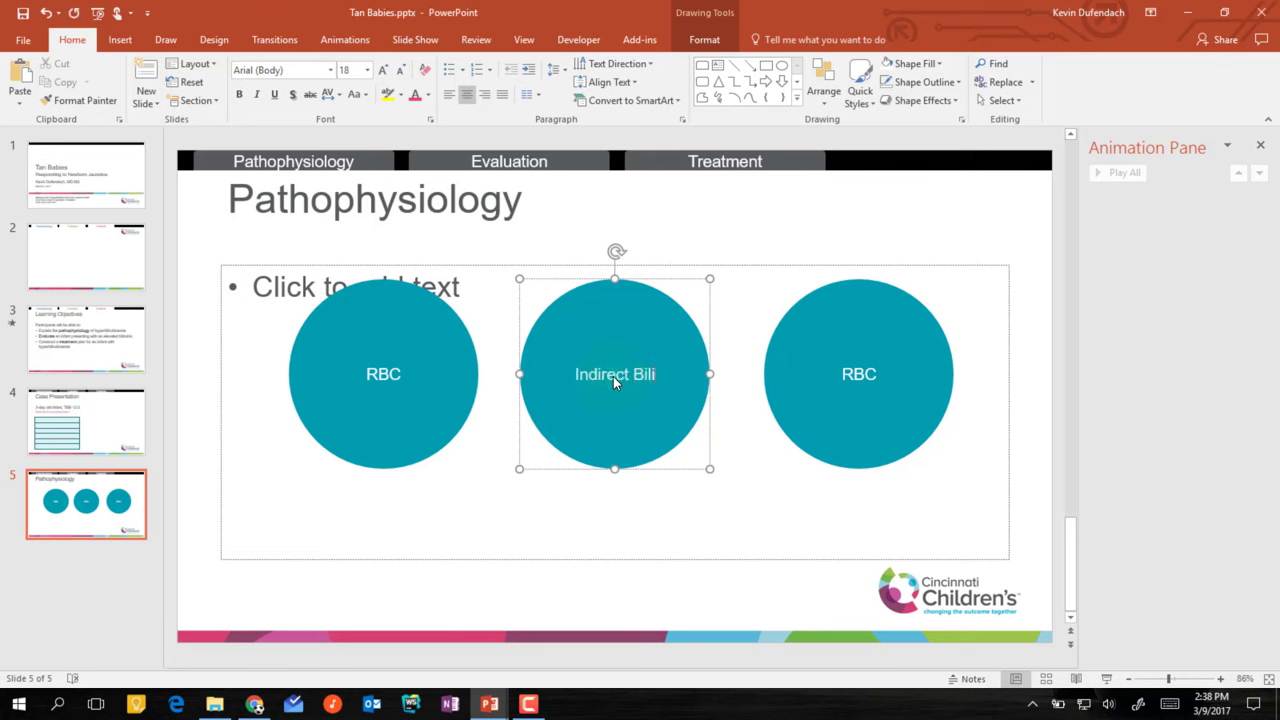
pyautogui.doubleClick(860, 375)
pyautogui.doubleClick(860, 374)
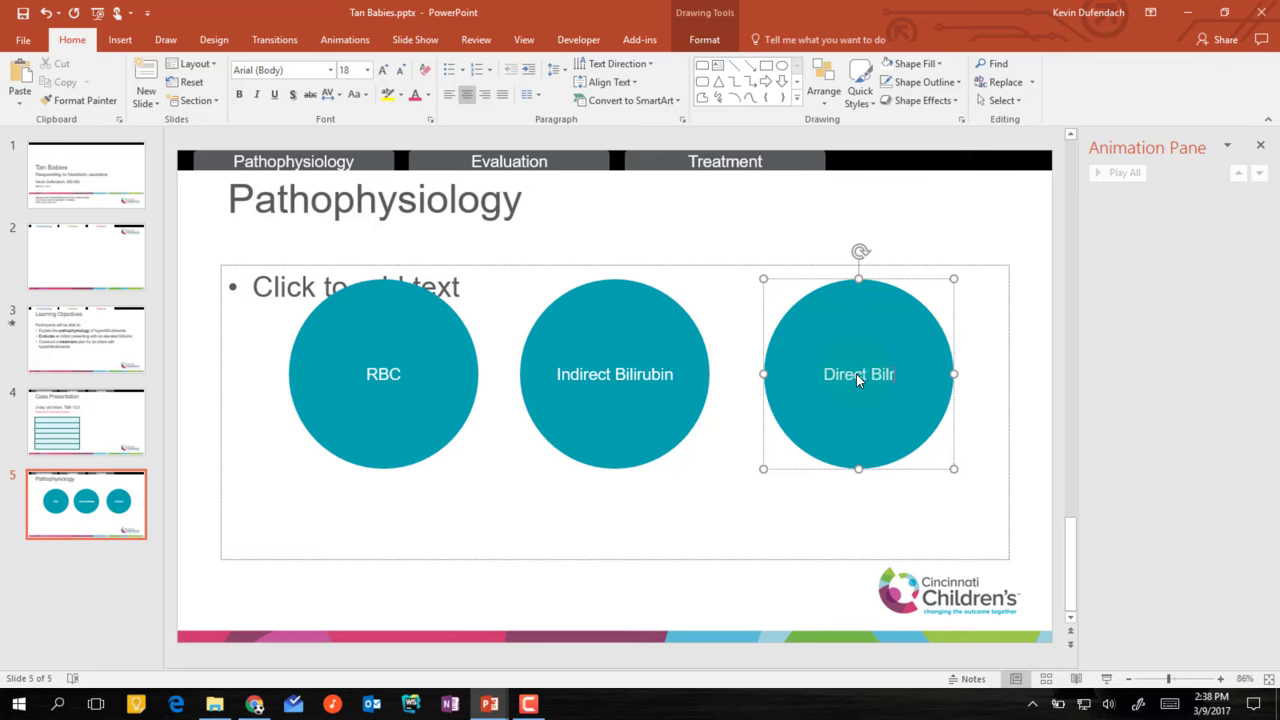
pyautogui.write('Direct Bilirubin')
# Make all three circle labels bold at 32 pt
pyautogui.keyDown('shift'); pyautogui.click(642, 345); pyautogui.keyUp('shift')
pyautogui.keyDown('shift'); pyautogui.click(436, 340); pyautogui.keyUp('shift')
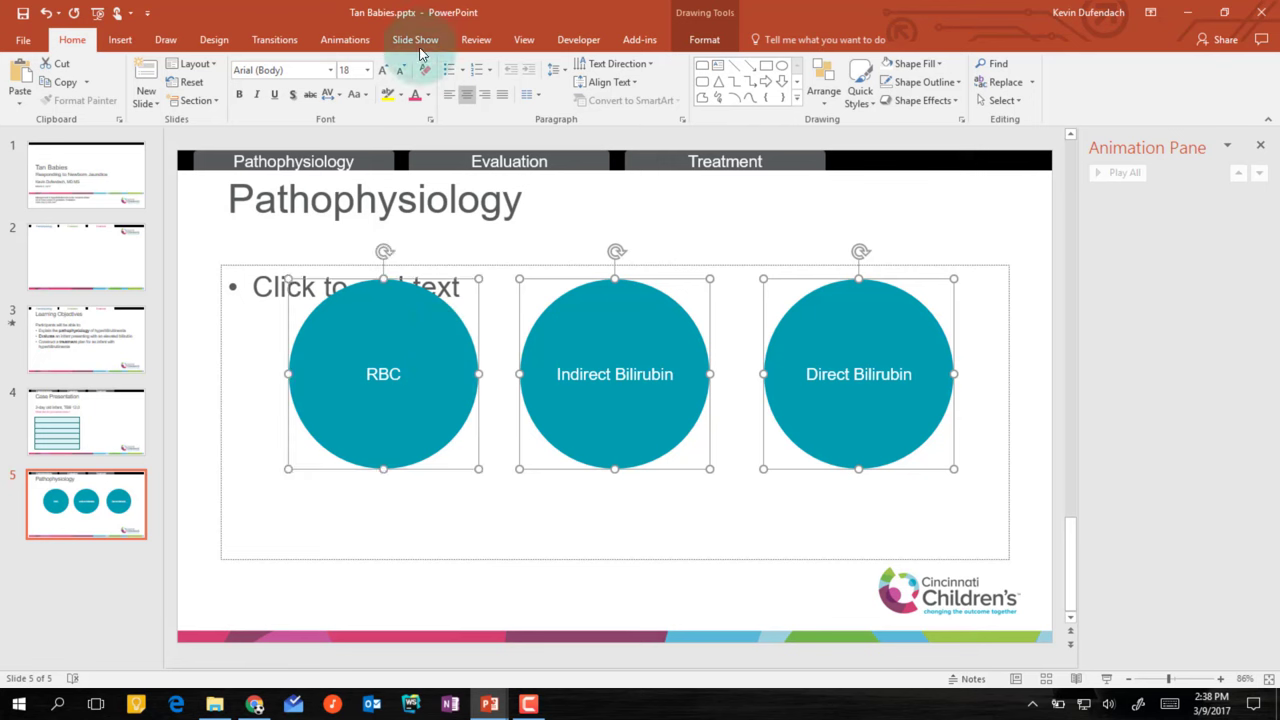
pyautogui.click(382, 70)
pyautogui.click(382, 70)
pyautogui.click(382, 70)
pyautogui.click(382, 70)
pyautogui.hotkey('ctrl', 'b')
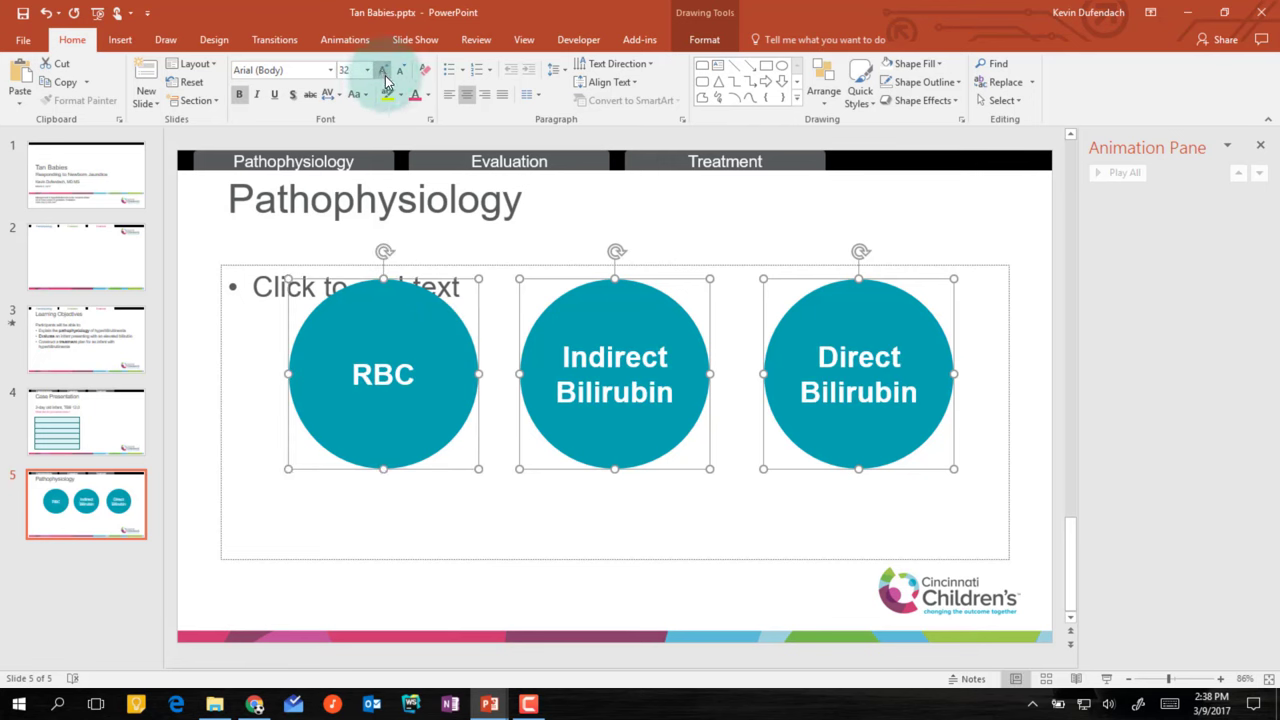
pyautogui.click(210, 412)
# Add a note under Indirect Bilirubin: bold underlined 'Lipid Soluble' with bullets Skin and Basal Ganglia
pyautogui.click(710, 67)
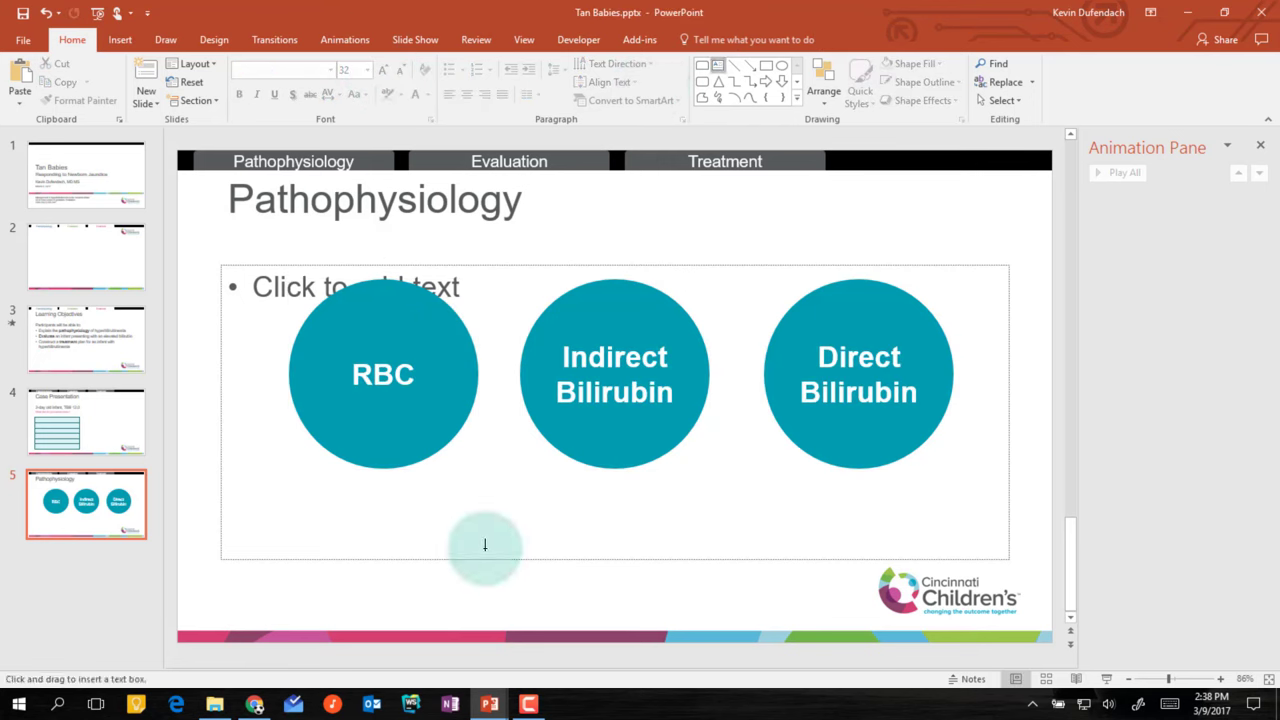
pyautogui.click(545, 494)
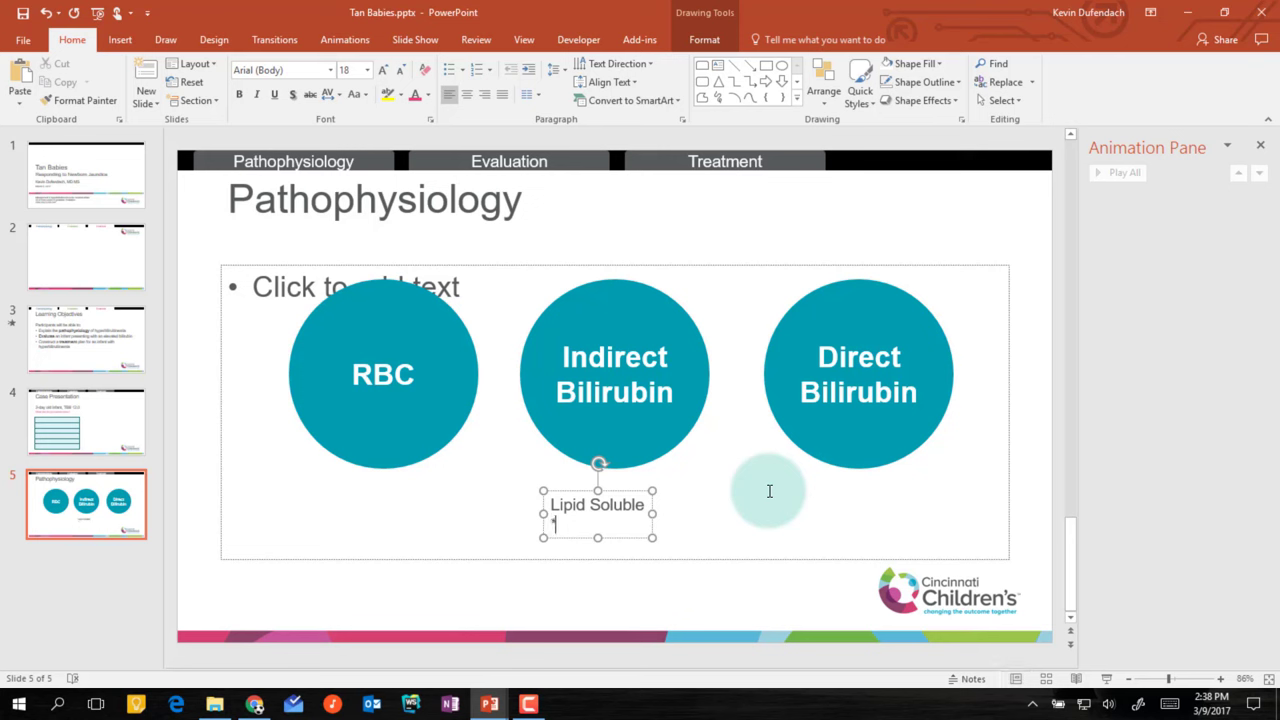
pyautogui.write('n')
pyautogui.press('Return')
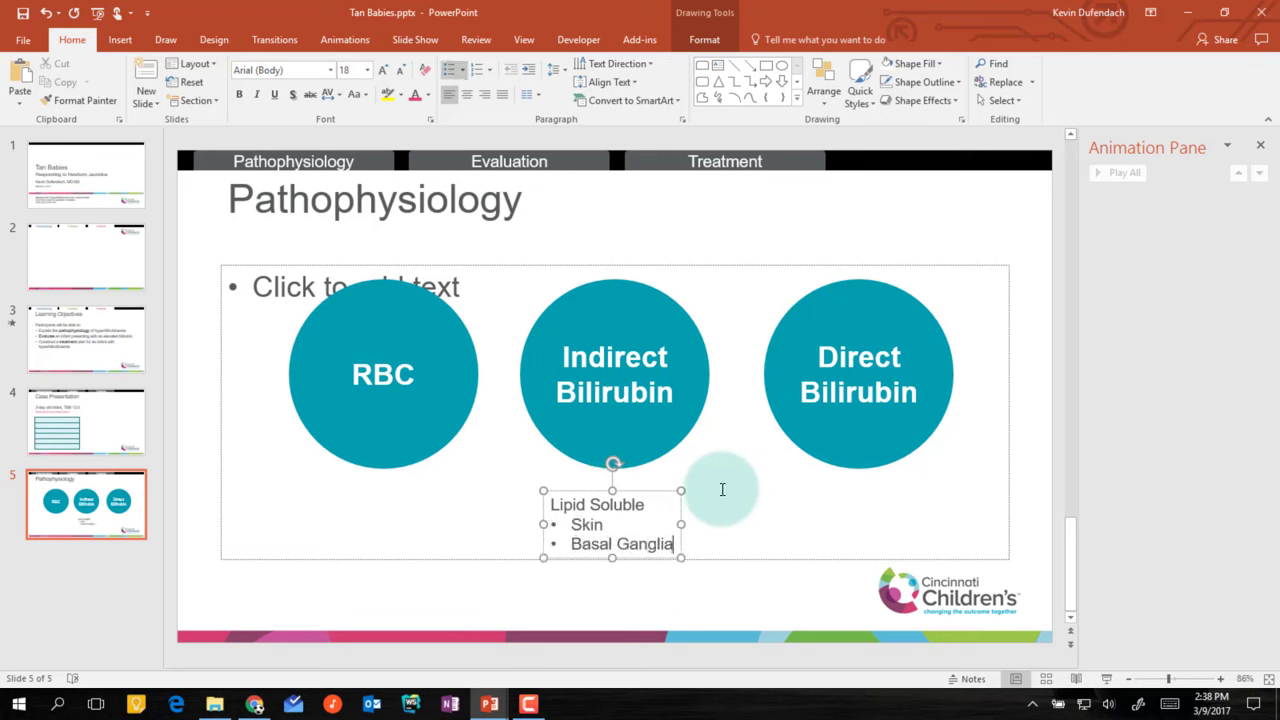
pyautogui.doubleClick(616, 508)
pyautogui.press('End')
pyautogui.hotkey('shift', 'Home')
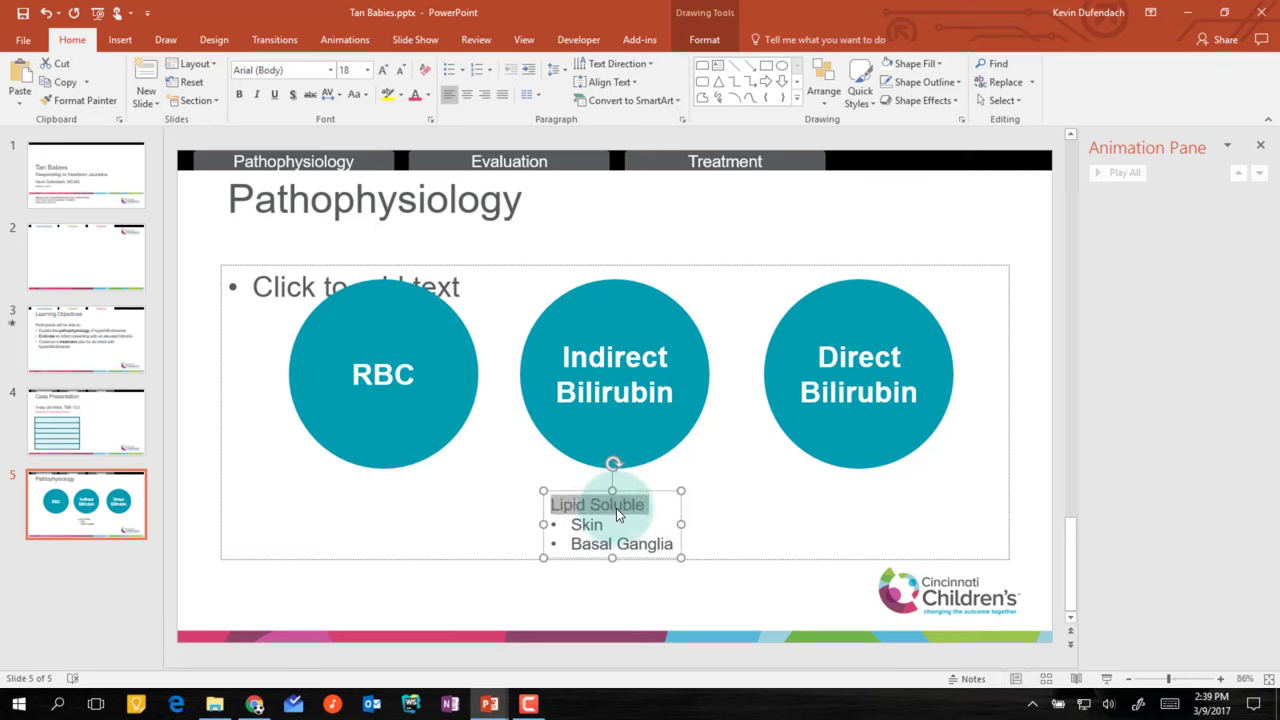
pyautogui.hotkey('ctrl', 'u')
pyautogui.hotkey('ctrl', 'b')
# Copy the note under Direct Bilirubin and change it to 'Water Soluble' with 'Stool Excretion'
pyautogui.moveTo(590, 492); pyautogui.dragTo(814, 512)
pyautogui.doubleClick(817, 508)
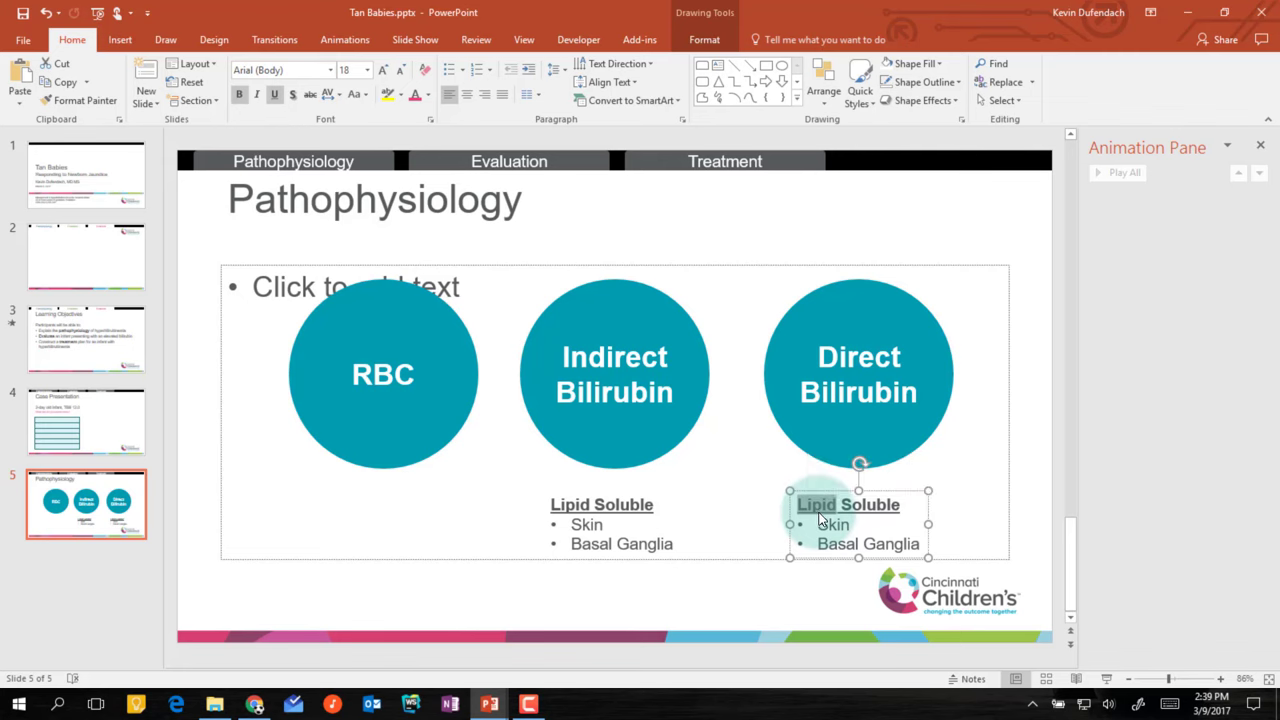
pyautogui.scroll(1, 818, 519)
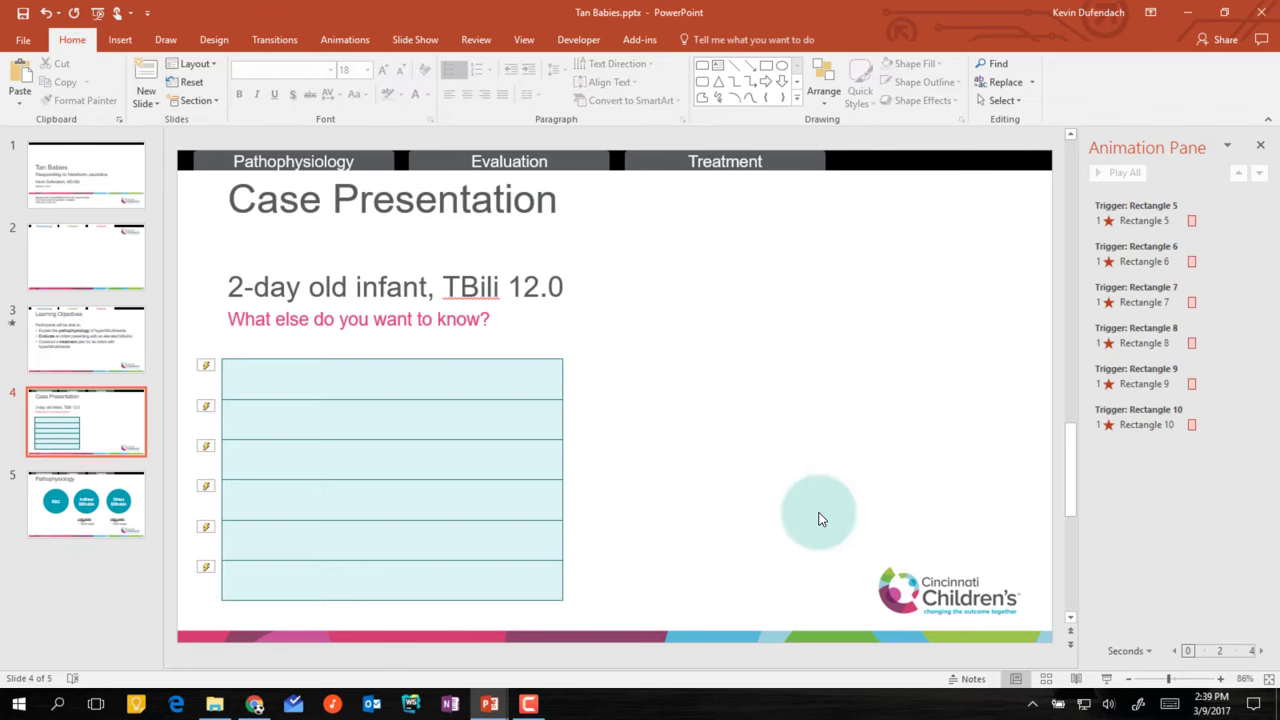
pyautogui.scroll(-1, 818, 519)
pyautogui.click(832, 513)
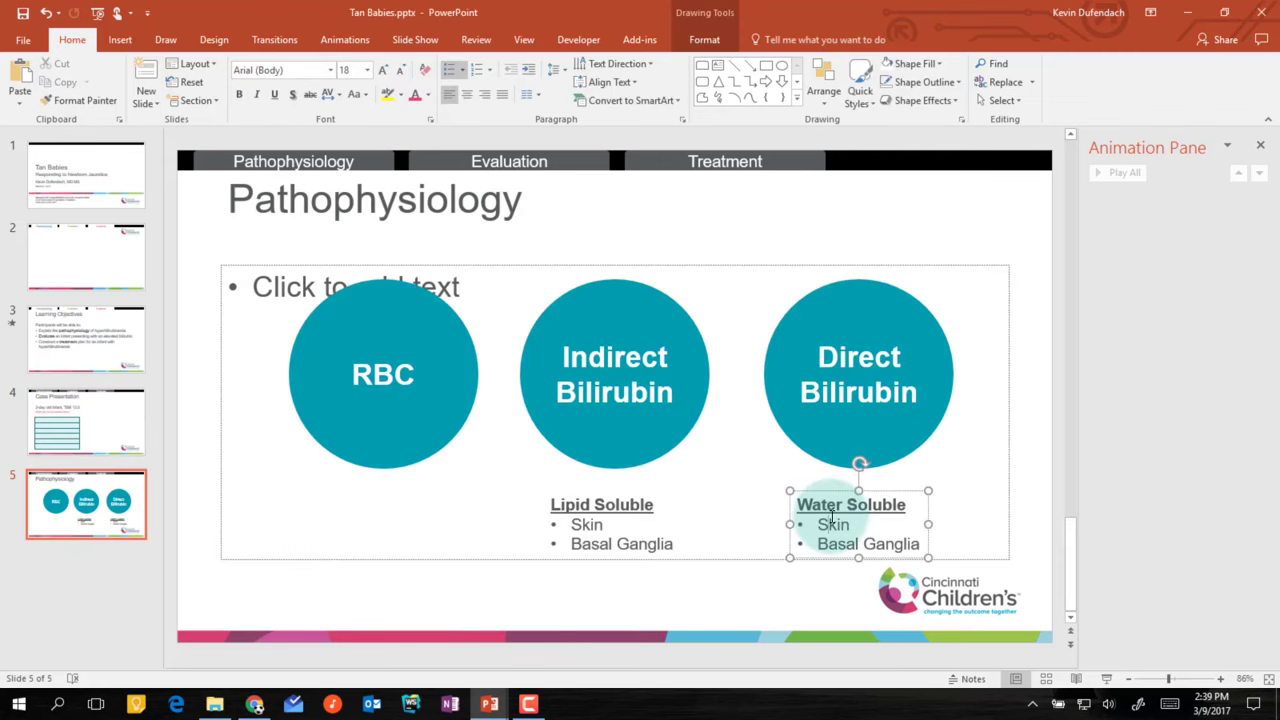
pyautogui.hotkey('ctrl', 'shift', 'End')
pyautogui.press('BackSpace')
pyautogui.press('BackSpace')
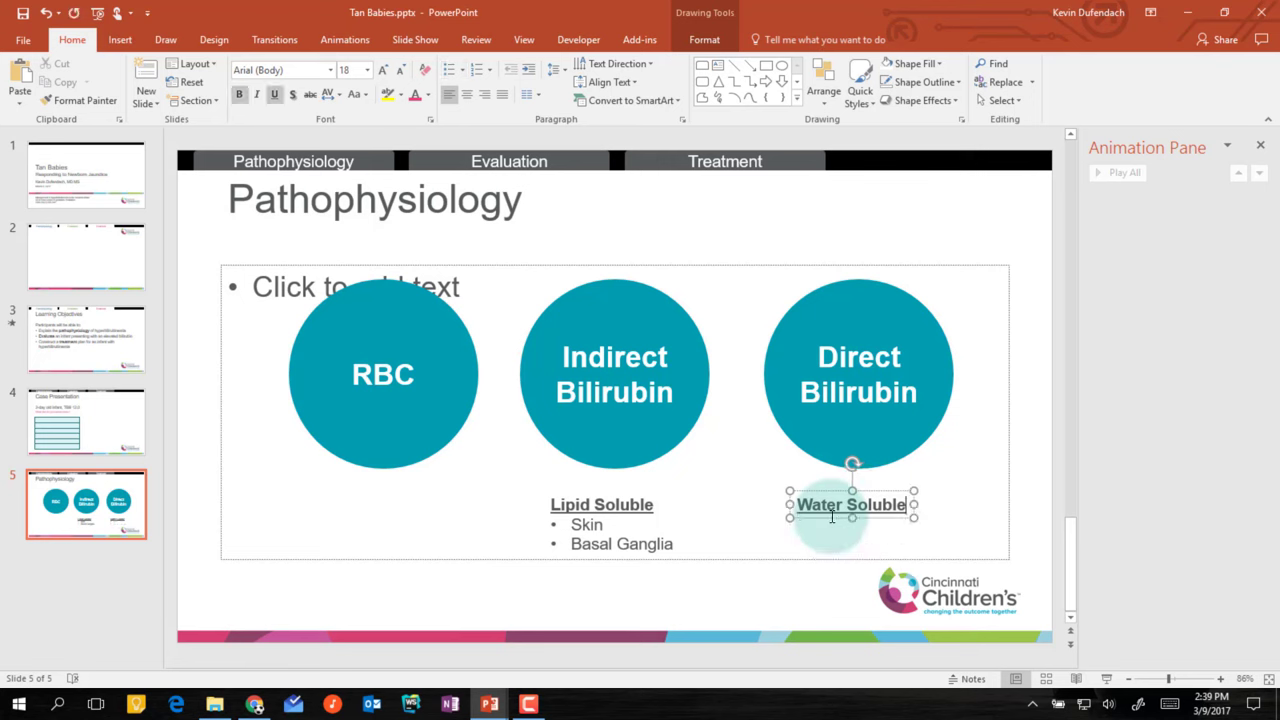
pyautogui.hotkey('ctrl', 'z')
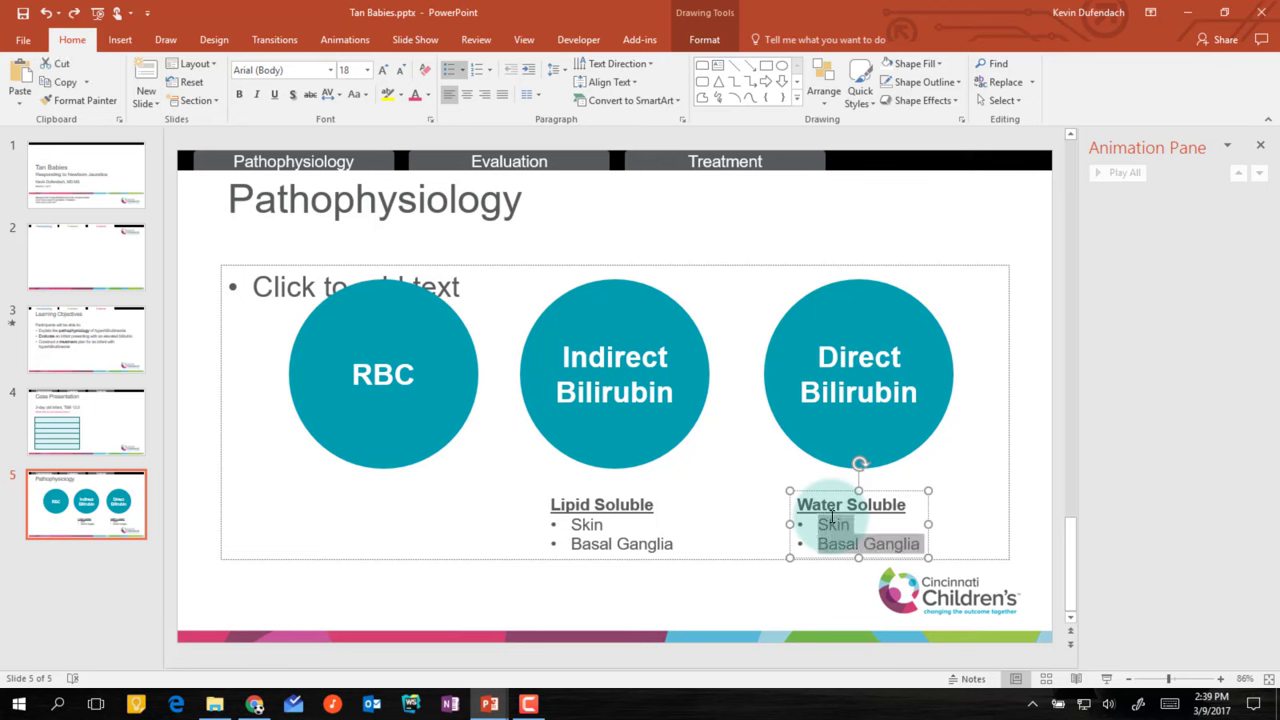
pyautogui.write('Stool E')
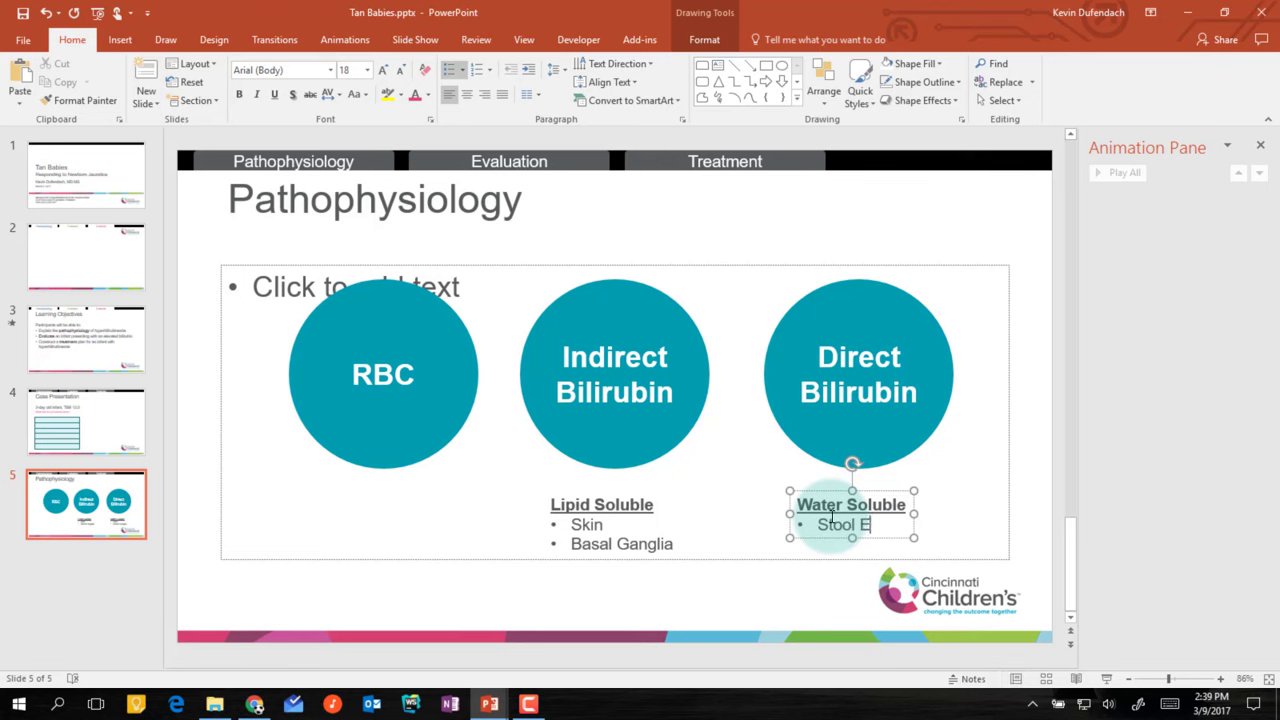
pyautogui.write('xcretion')
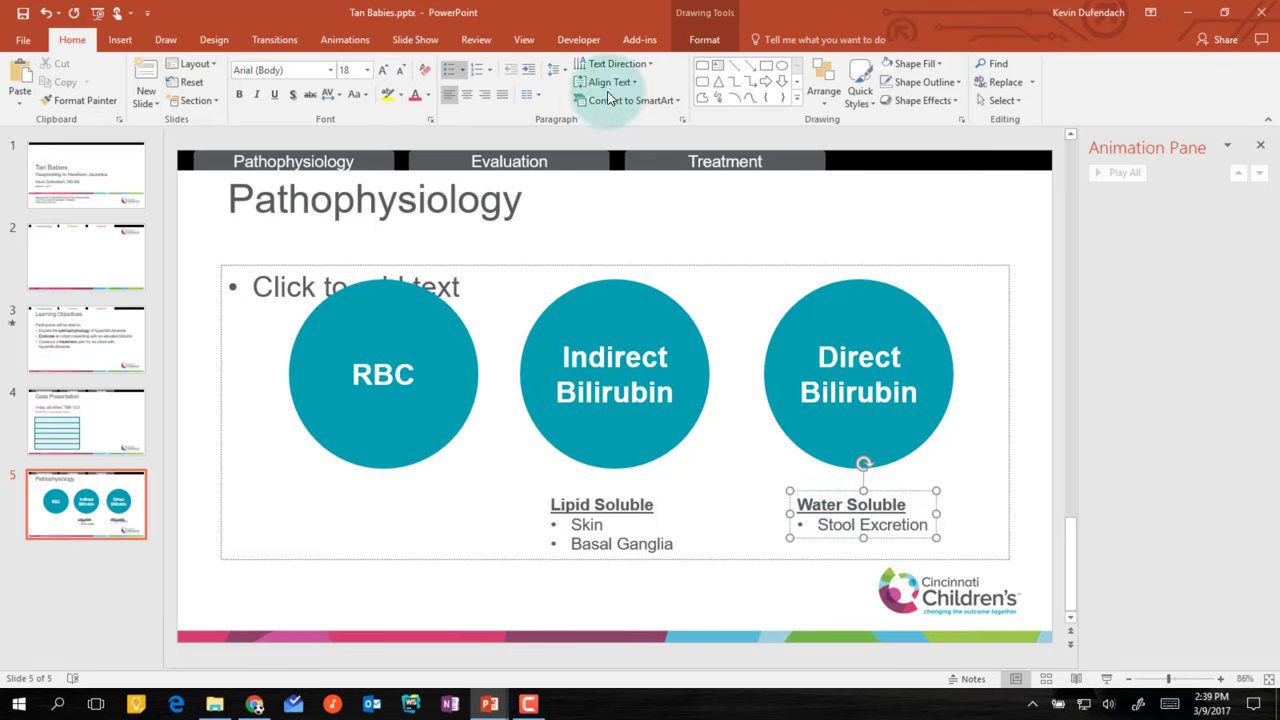
pyautogui.click(419, 147)
# Draw a teal rounded bar below the circles reading 'Buildup → Kernicterus' in 28 pt text
pyautogui.click(703, 83)
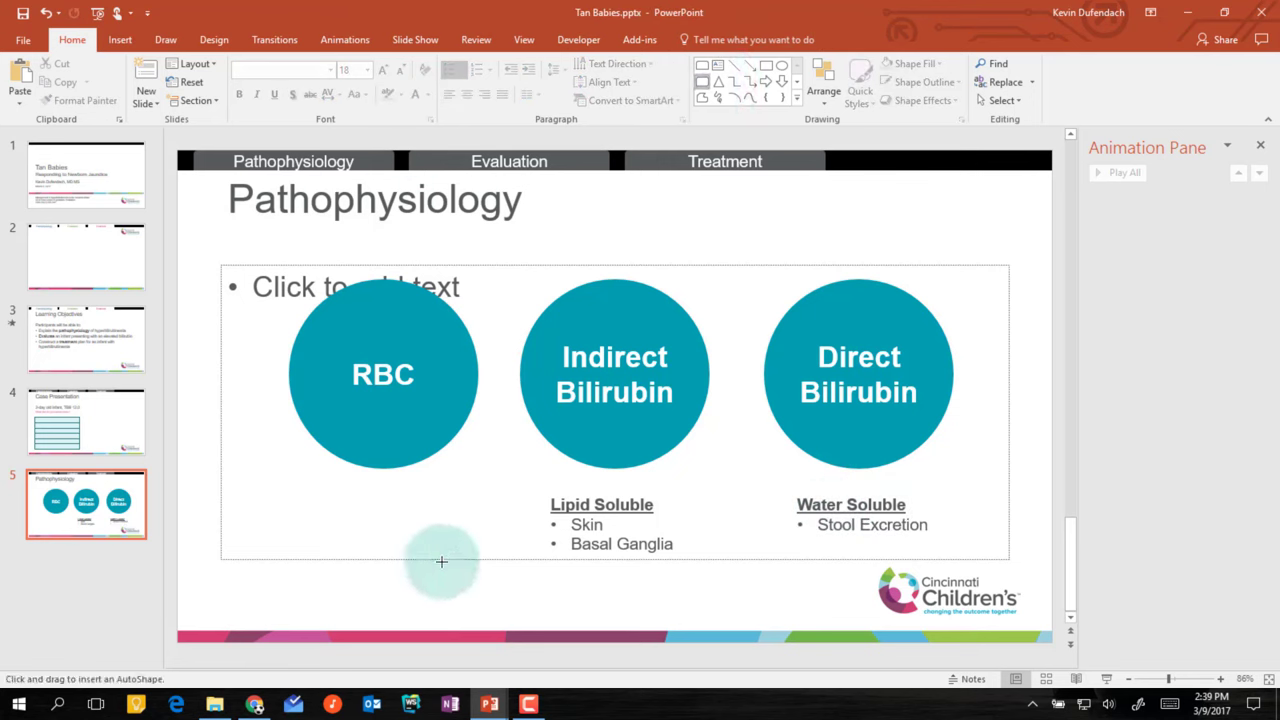
pyautogui.moveTo(408, 568)
pyautogui.mouseDown()
pyautogui.moveTo(791, 626)
pyautogui.moveTo(764, 623)
pyautogui.mouseUp()
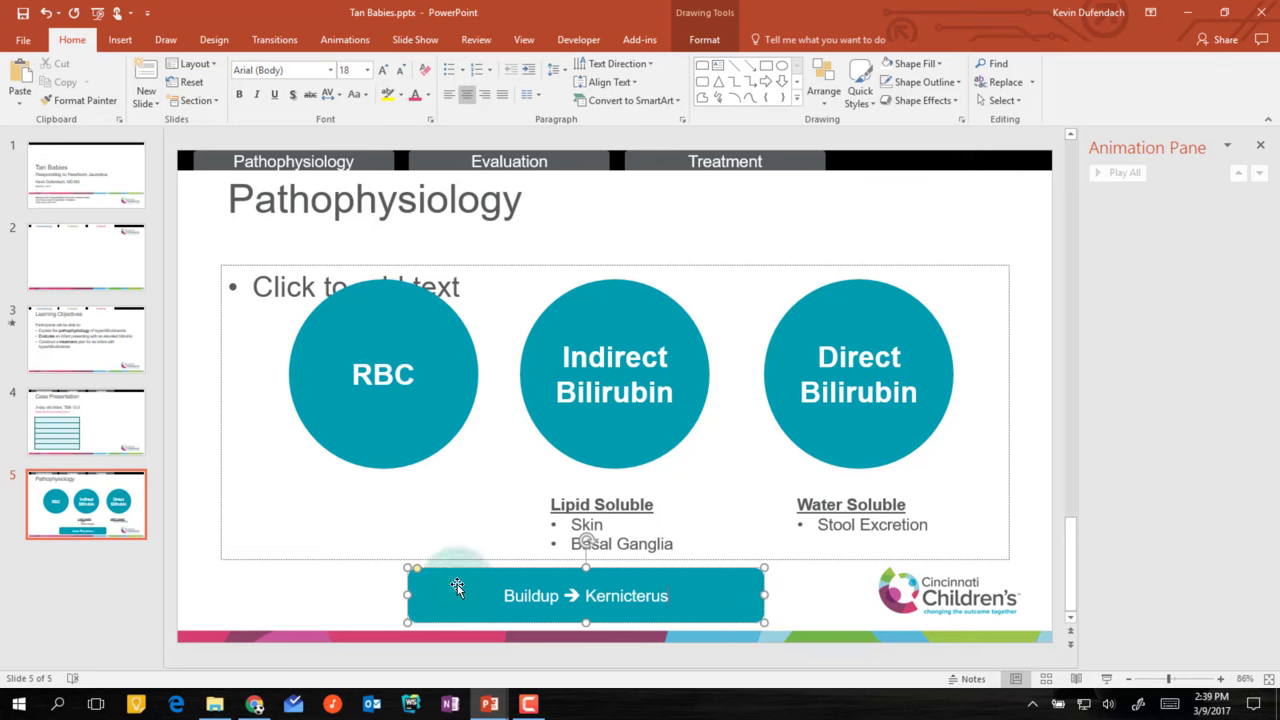
pyautogui.click(383, 70)
pyautogui.click(383, 70)
pyautogui.click(383, 70)
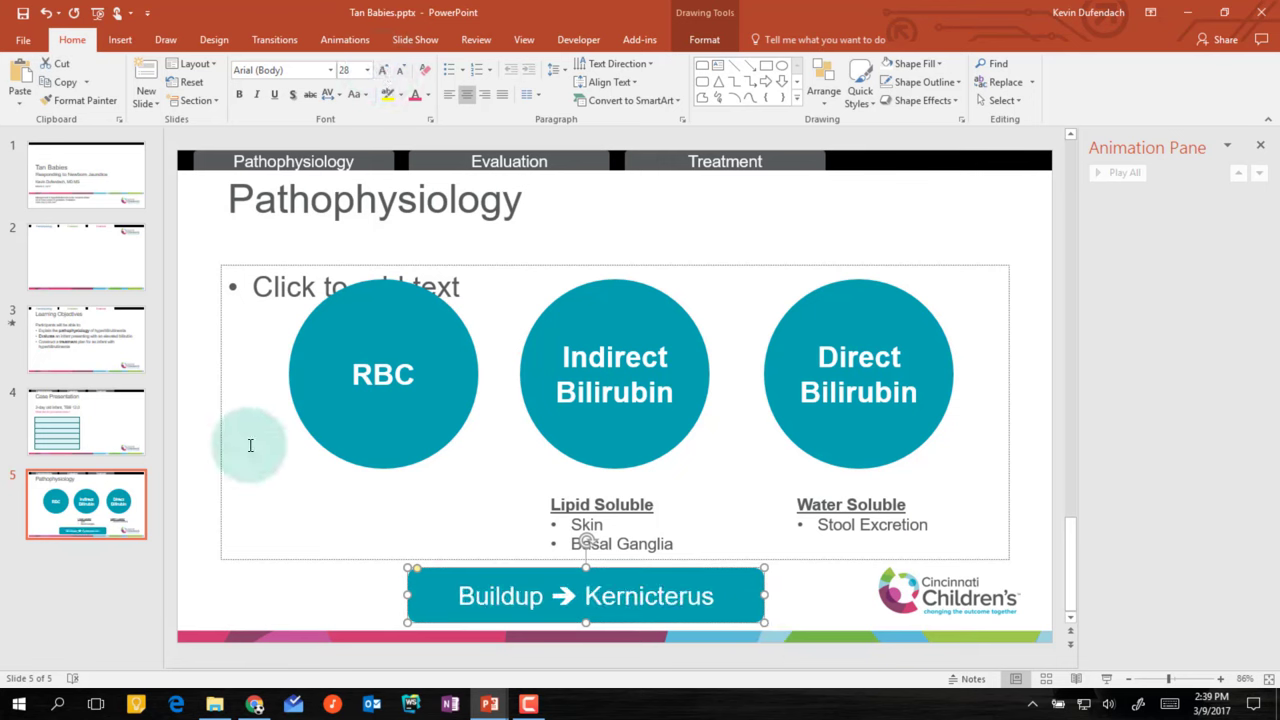
pyautogui.click(289, 604)
pyautogui.click(341, 323)
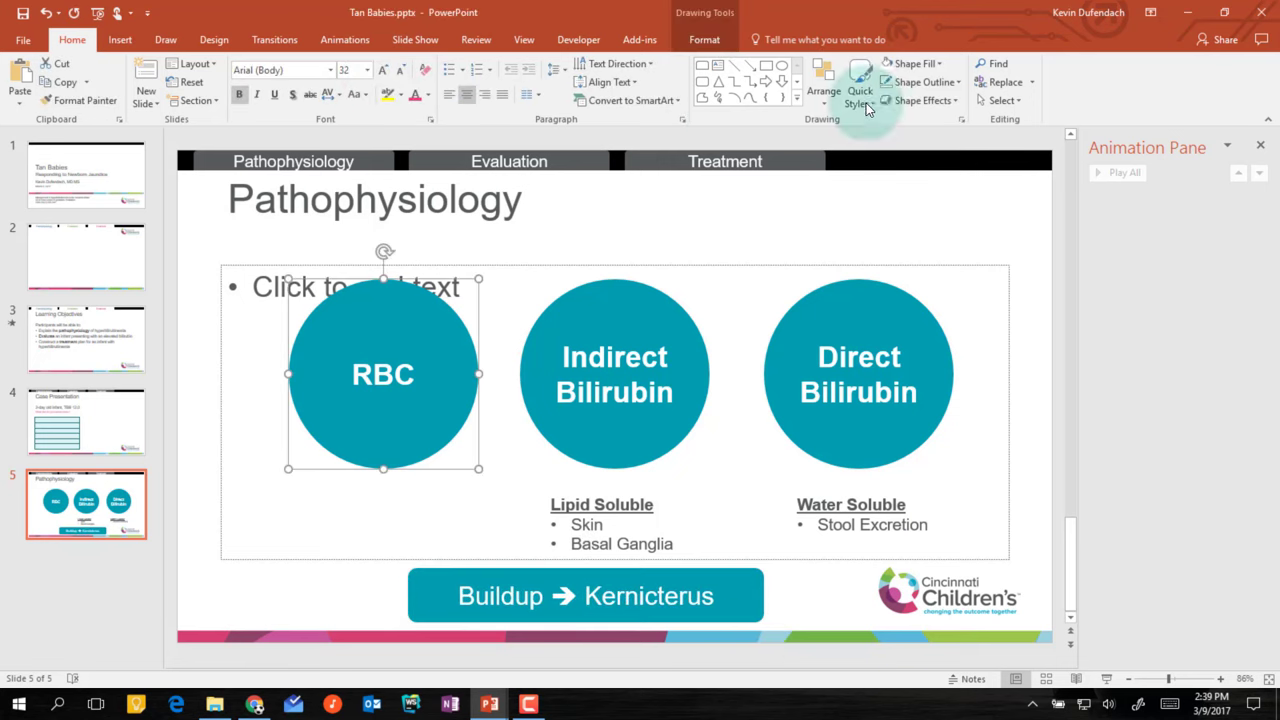
# Fill the RBC circle red, Indirect Bilirubin orange and Direct Bilirubin green
pyautogui.click(916, 63)
pyautogui.click(895, 196)
pyautogui.click(650, 296)
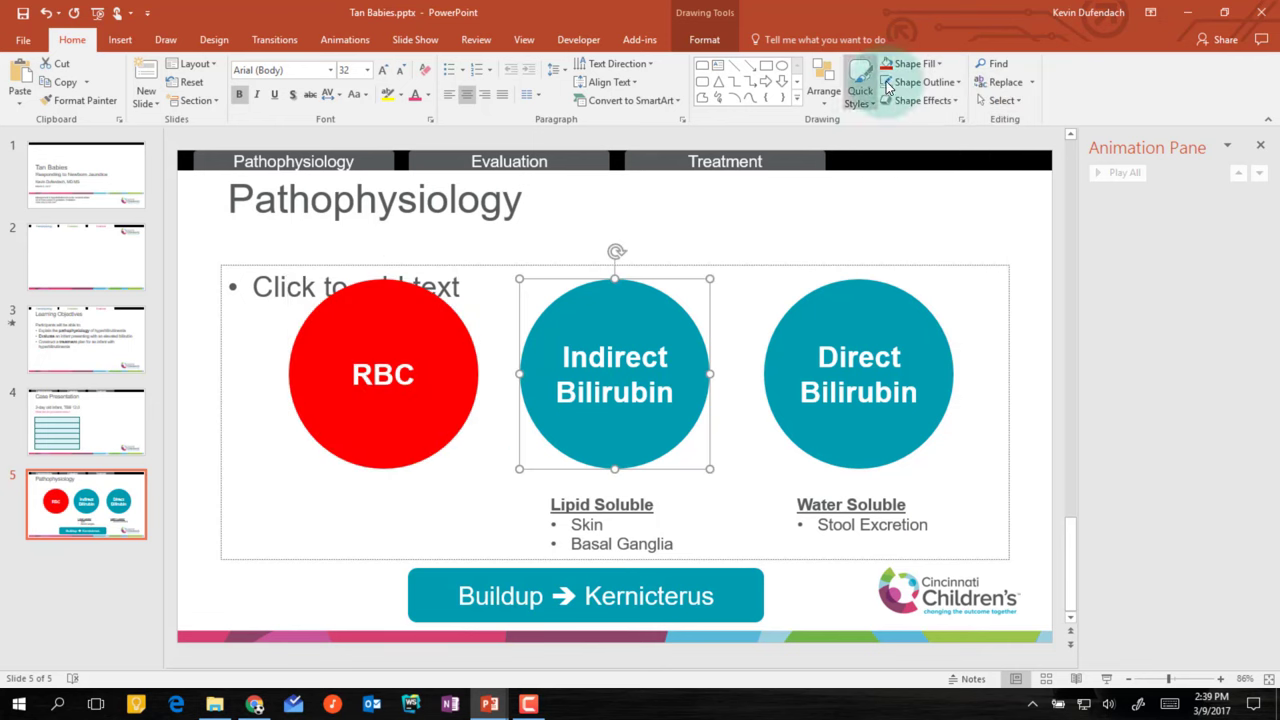
pyautogui.click(916, 63)
pyautogui.click(916, 188)
pyautogui.click(858, 320)
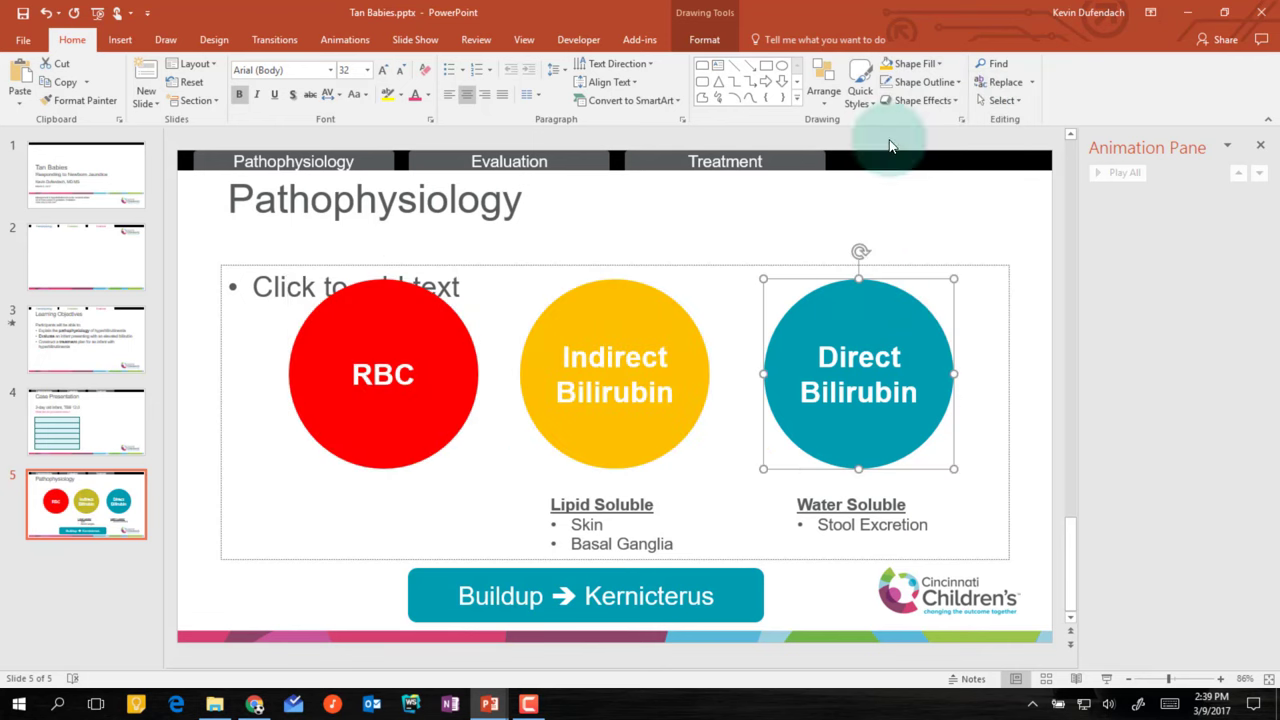
pyautogui.click(916, 63)
pyautogui.click(953, 188)
# Apply a shadow effect to all three circles
pyautogui.keyDown('shift'); pyautogui.click(614, 320); pyautogui.keyUp('shift')
pyautogui.keyDown('shift'); pyautogui.click(420, 334); pyautogui.keyUp('shift')
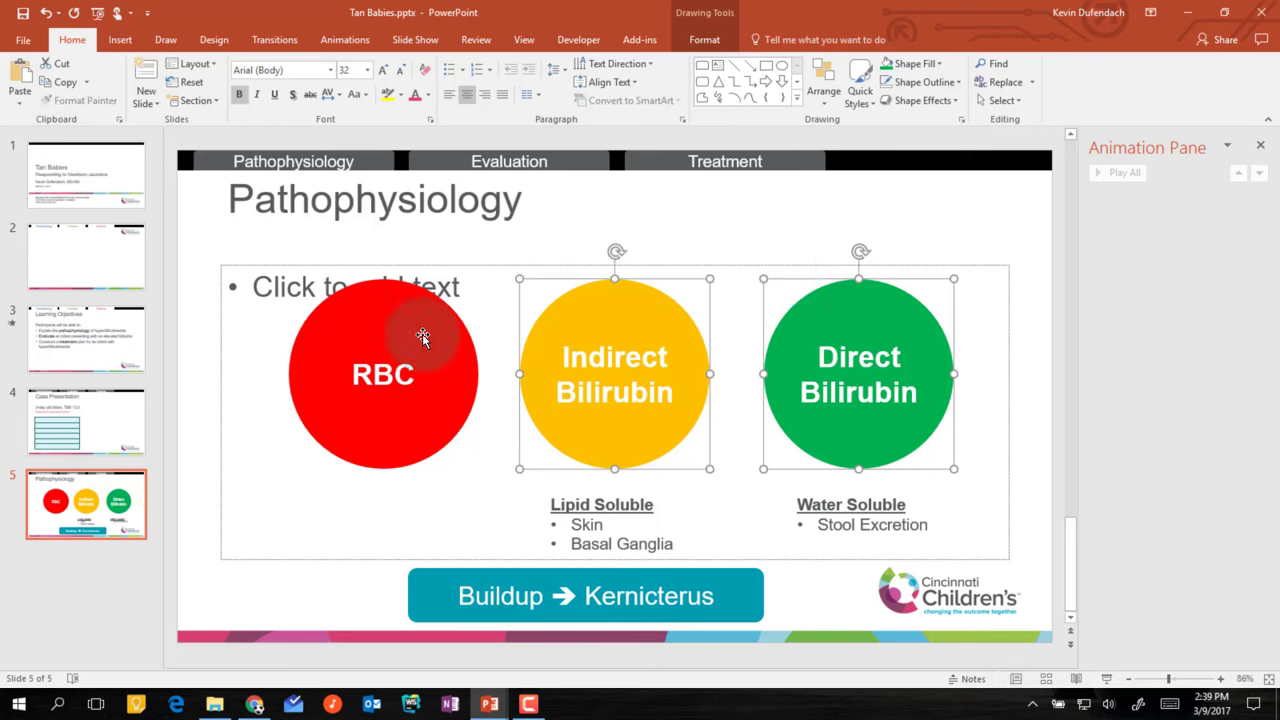
pyautogui.click(922, 100)
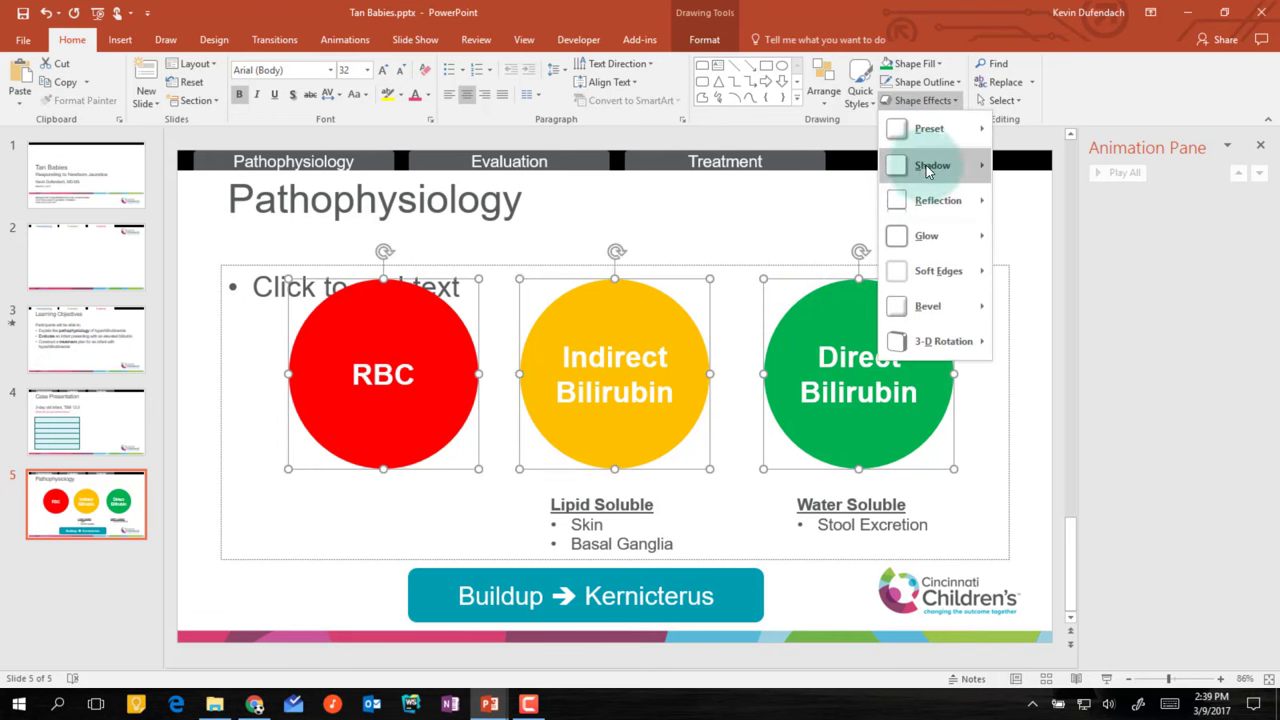
pyautogui.moveTo(935, 165)
pyautogui.click(1057, 234)
pyautogui.click(689, 208)
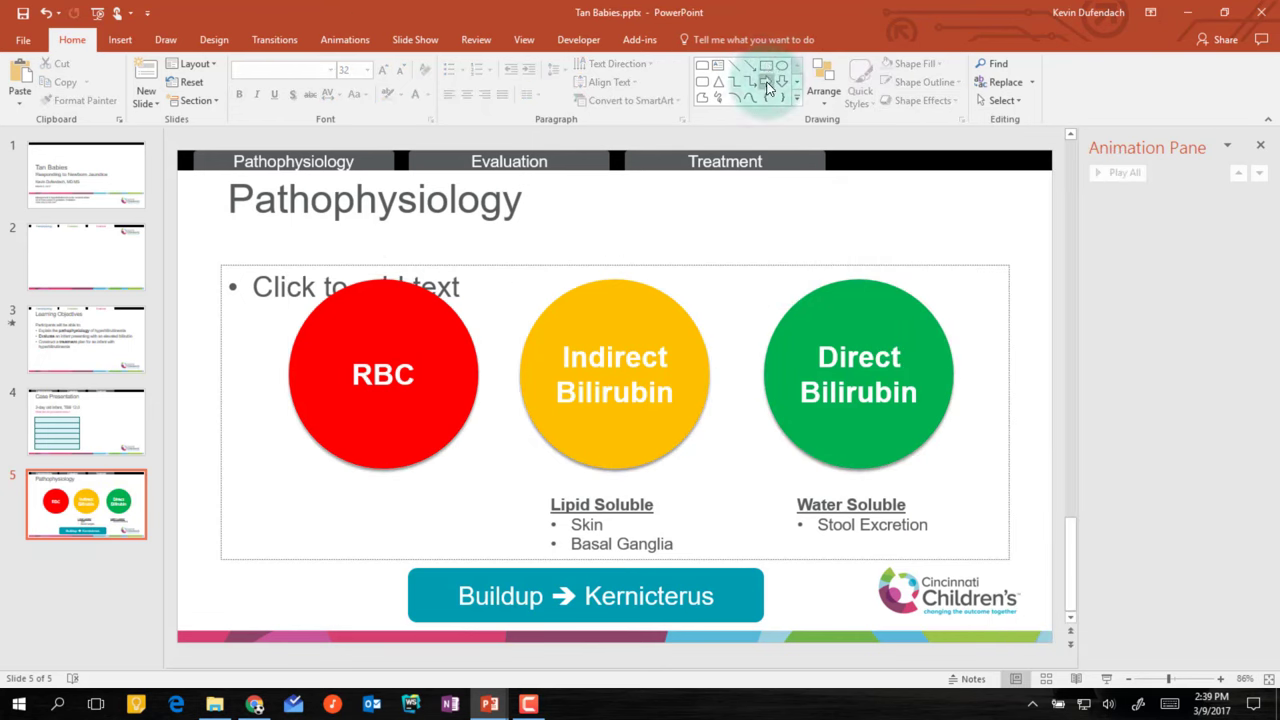
# Try a right arrow between RBC and Indirect Bilirubin, nudge RBC left, then delete the arrow
pyautogui.click(767, 83)
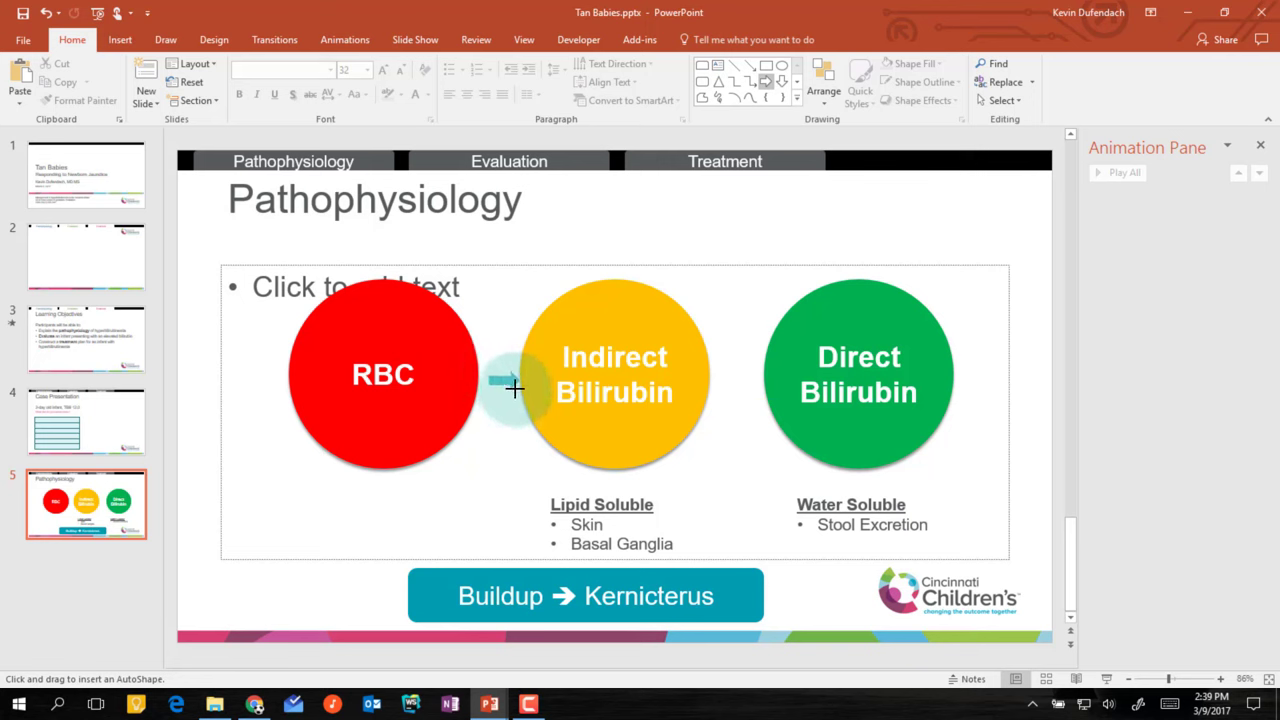
pyautogui.moveTo(513, 387); pyautogui.dragTo(513, 387)
pyautogui.moveTo(424, 340)
pyautogui.mouseDown()
pyautogui.moveTo(397, 335)
pyautogui.moveTo(410, 340)
pyautogui.mouseUp()
pyautogui.click(592, 333)
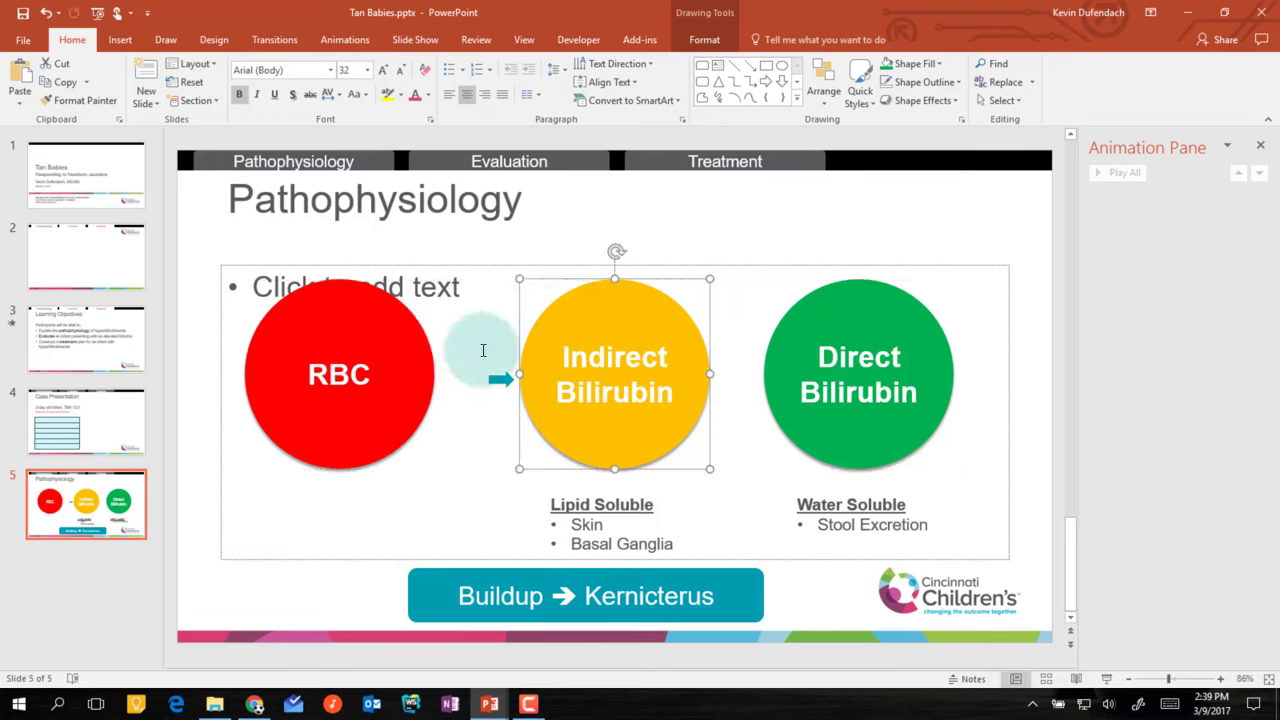
pyautogui.click(497, 381)
pyautogui.press('Delete')
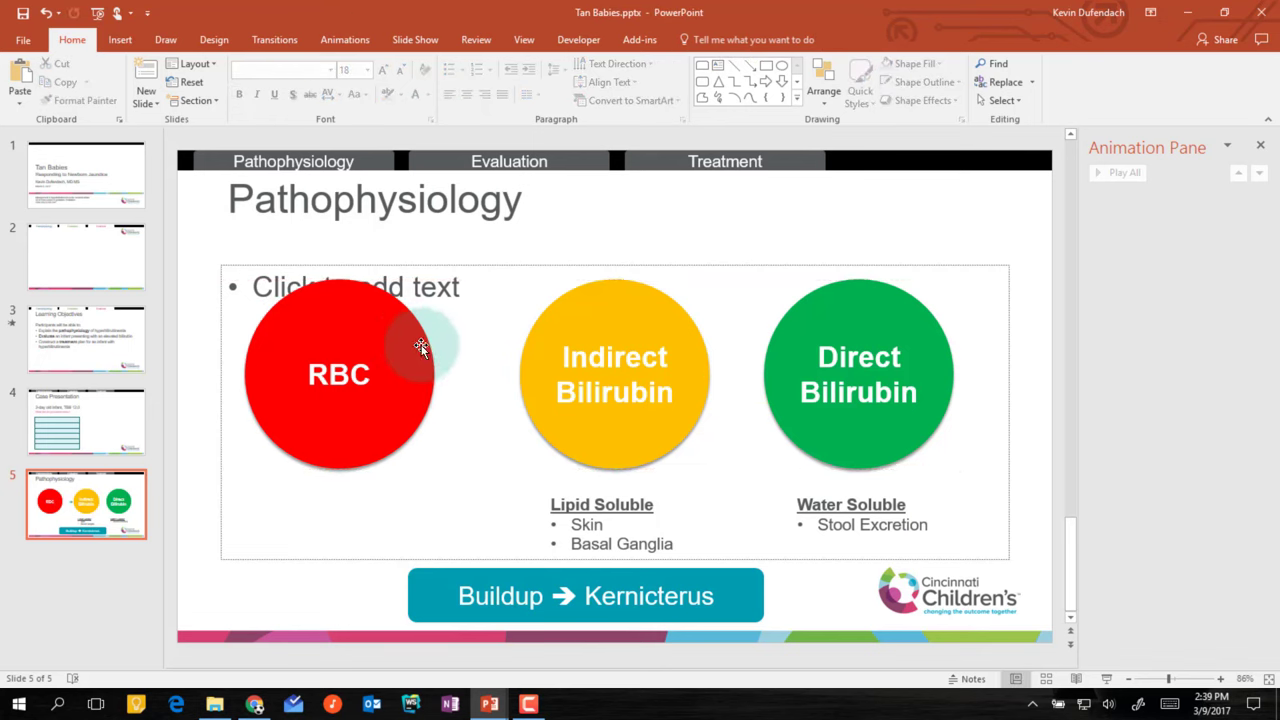
# Distribute the three circles horizontally so they are evenly spaced
pyautogui.click(420, 340)
pyautogui.keyDown('shift'); pyautogui.click(641, 316); pyautogui.keyUp('shift')
pyautogui.keyDown('shift'); pyautogui.click(867, 312); pyautogui.keyUp('shift')
pyautogui.rightClick(867, 310)
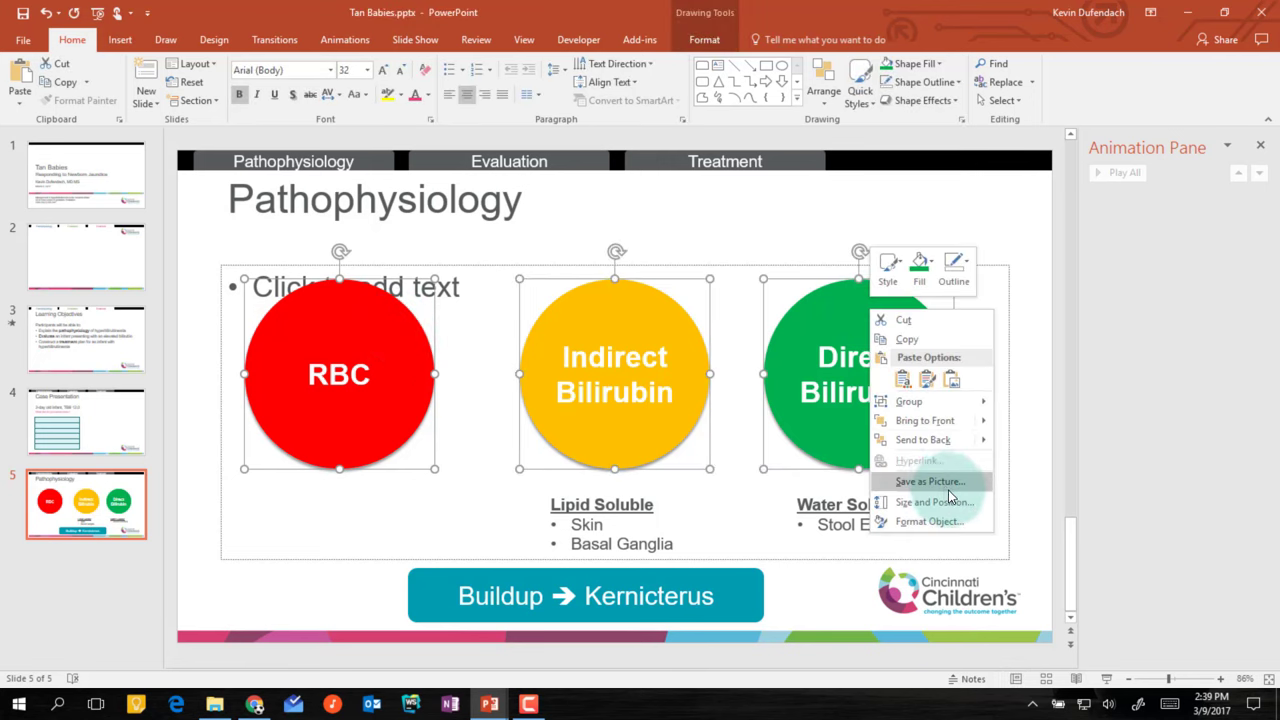
pyautogui.click(824, 82)
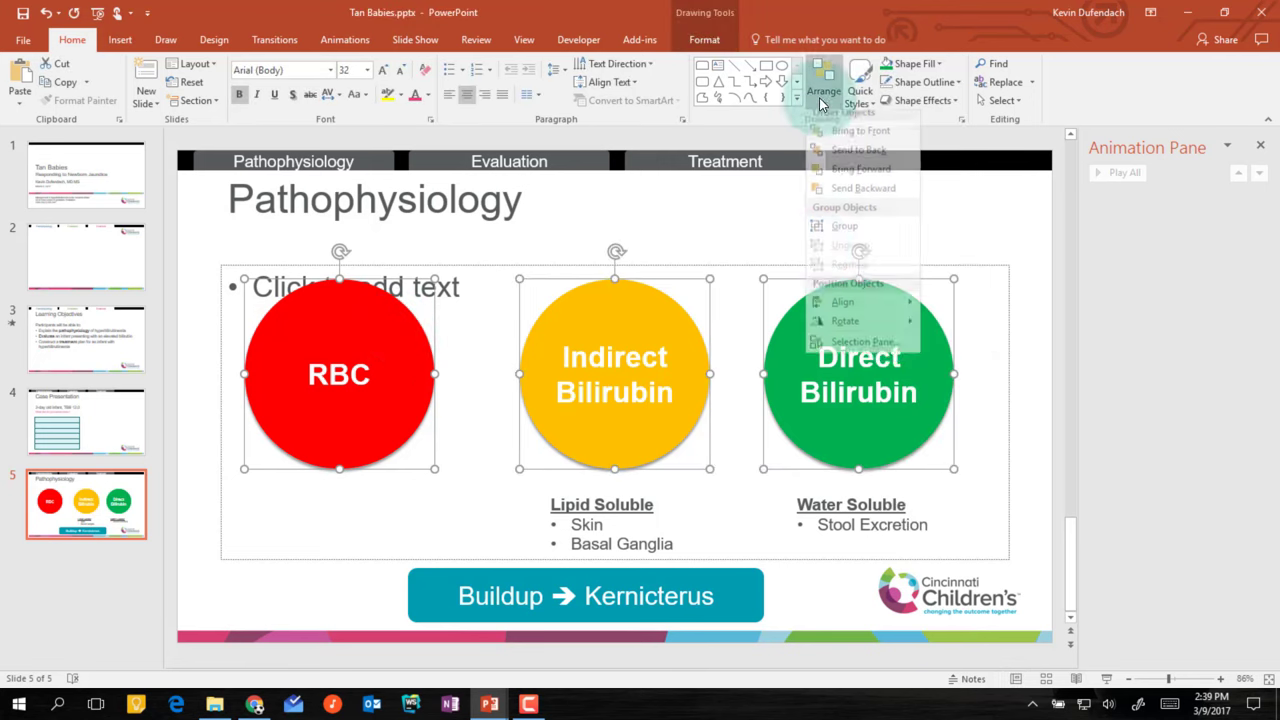
pyautogui.moveTo(869, 320)
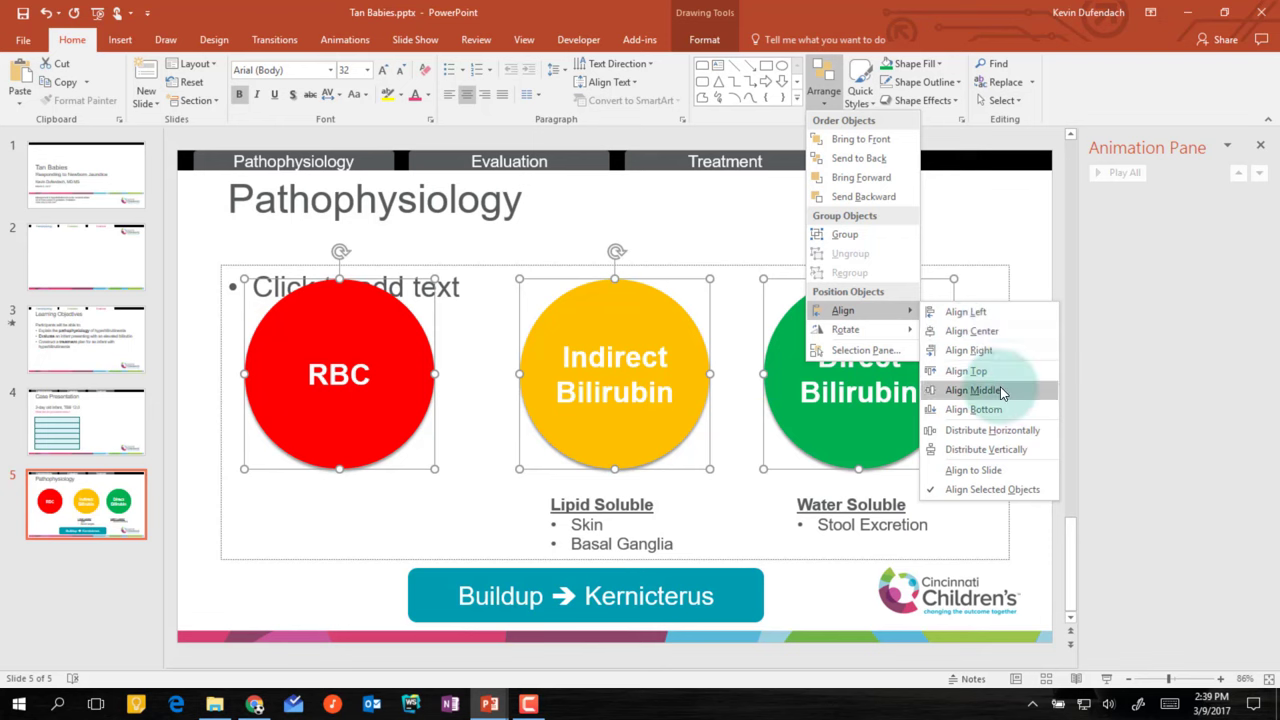
pyautogui.click(1016, 435)
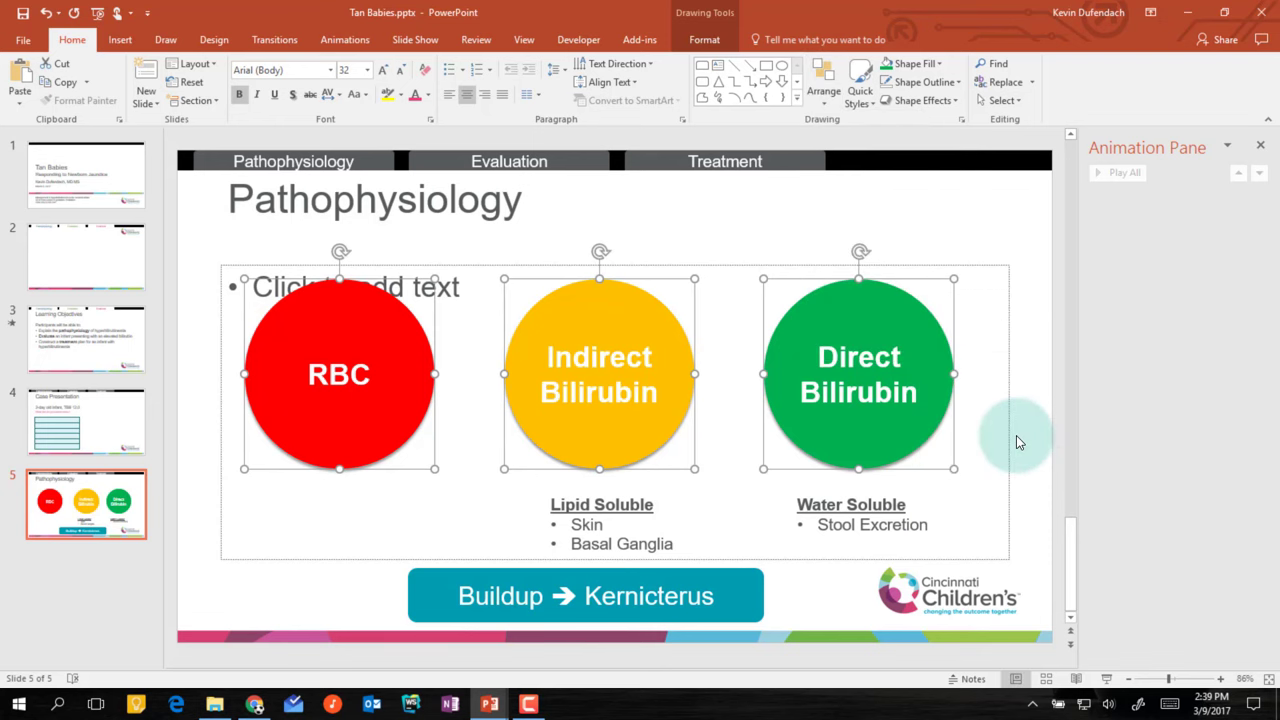
# Draw a teal block arrow between RBC and Indirect Bilirubin
pyautogui.click(1004, 352)
pyautogui.click(763, 80)
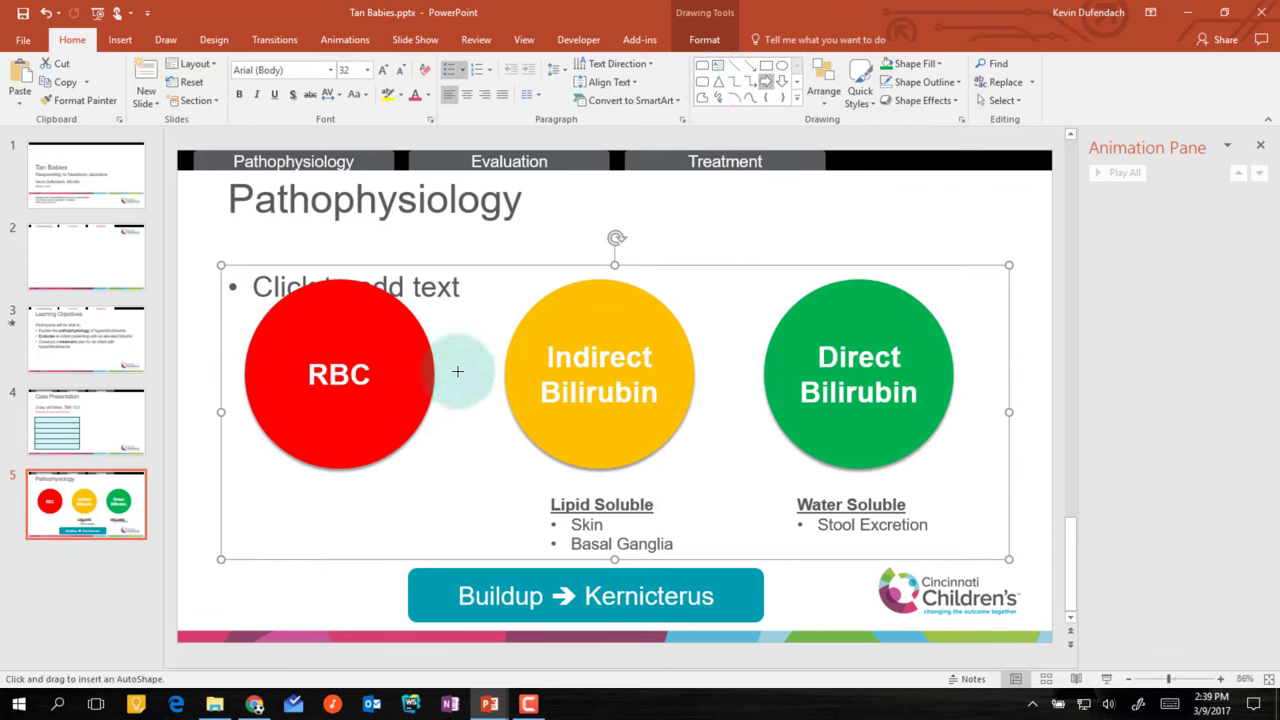
pyautogui.moveTo(445, 365)
pyautogui.mouseDown()
pyautogui.moveTo(495, 389)
pyautogui.moveTo(731, 380)
pyautogui.mouseUp()
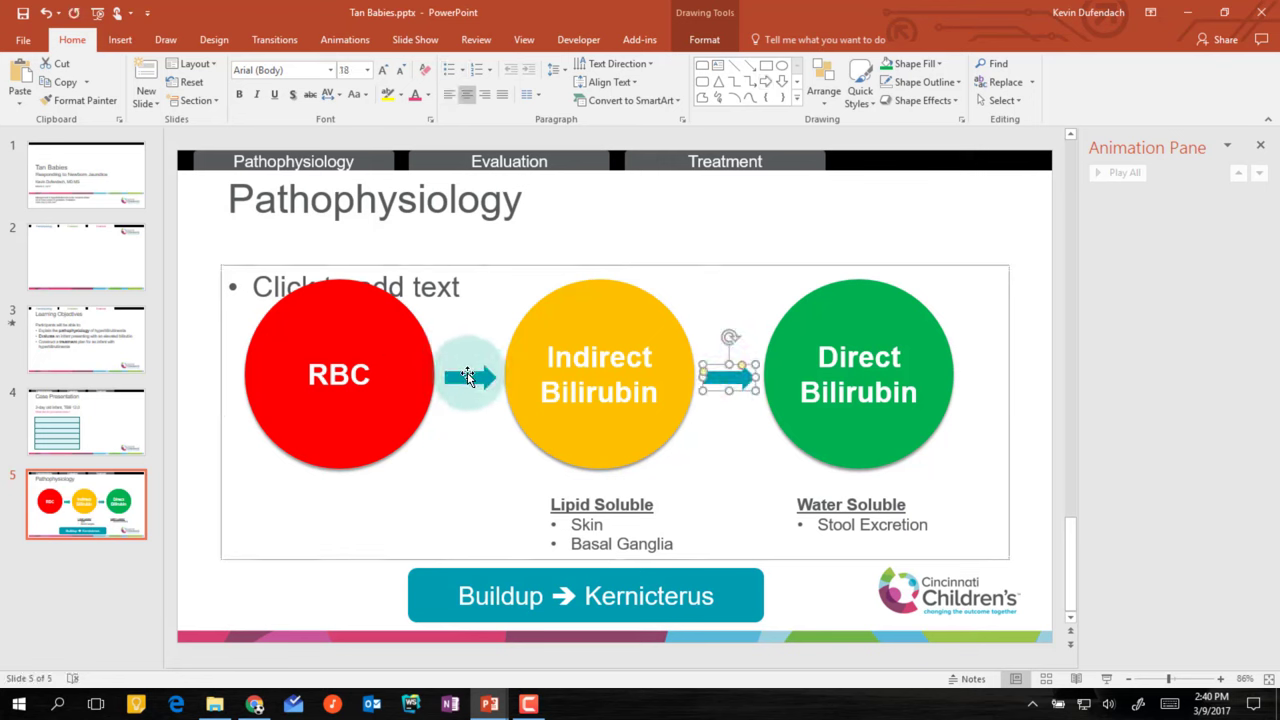
# Select the circles, both arrows, the two notes and the Buildup bar together
pyautogui.keyDown('shift'); pyautogui.click(466, 376); pyautogui.keyUp('shift')
pyautogui.click(392, 331)
pyautogui.keyDown('shift'); pyautogui.click(466, 373); pyautogui.keyUp('shift')
pyautogui.keyDown('shift'); pyautogui.click(561, 398); pyautogui.keyUp('shift')
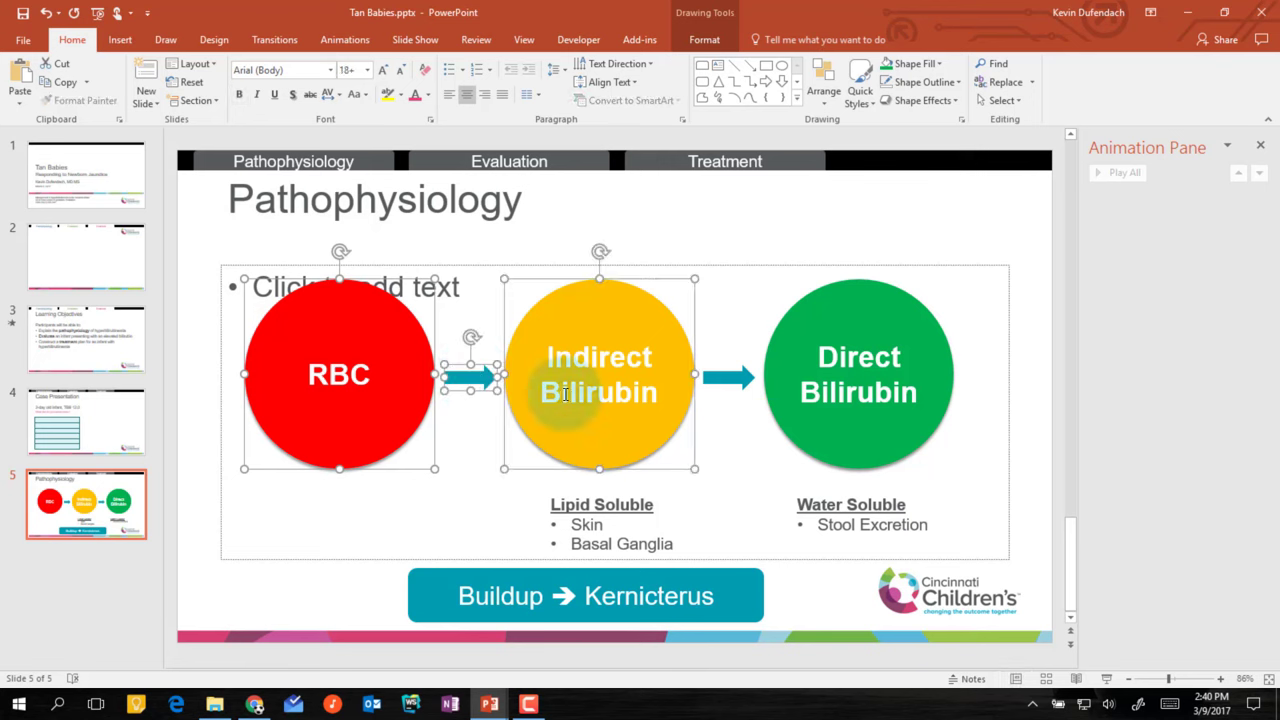
pyautogui.keyDown('shift'); pyautogui.click(585, 508); pyautogui.keyUp('shift')
pyautogui.keyDown('shift'); pyautogui.click(600, 585); pyautogui.keyUp('shift')
pyautogui.keyDown('shift'); pyautogui.click(728, 380); pyautogui.keyUp('shift')
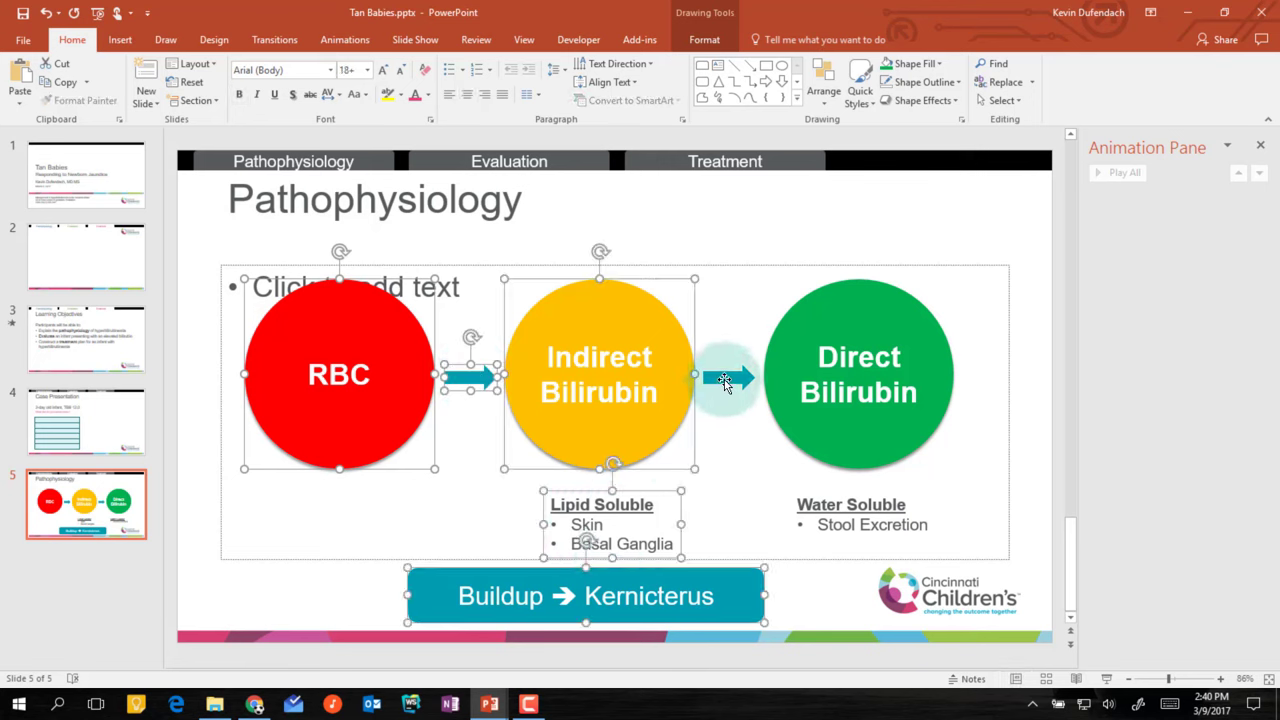
pyautogui.keyDown('shift'); pyautogui.click(846, 414); pyautogui.keyUp('shift')
pyautogui.keyDown('shift'); pyautogui.click(850, 505); pyautogui.keyUp('shift')
# Give every item on the pathophysiology slide a Fade entrance animation
pyautogui.click(344, 39)
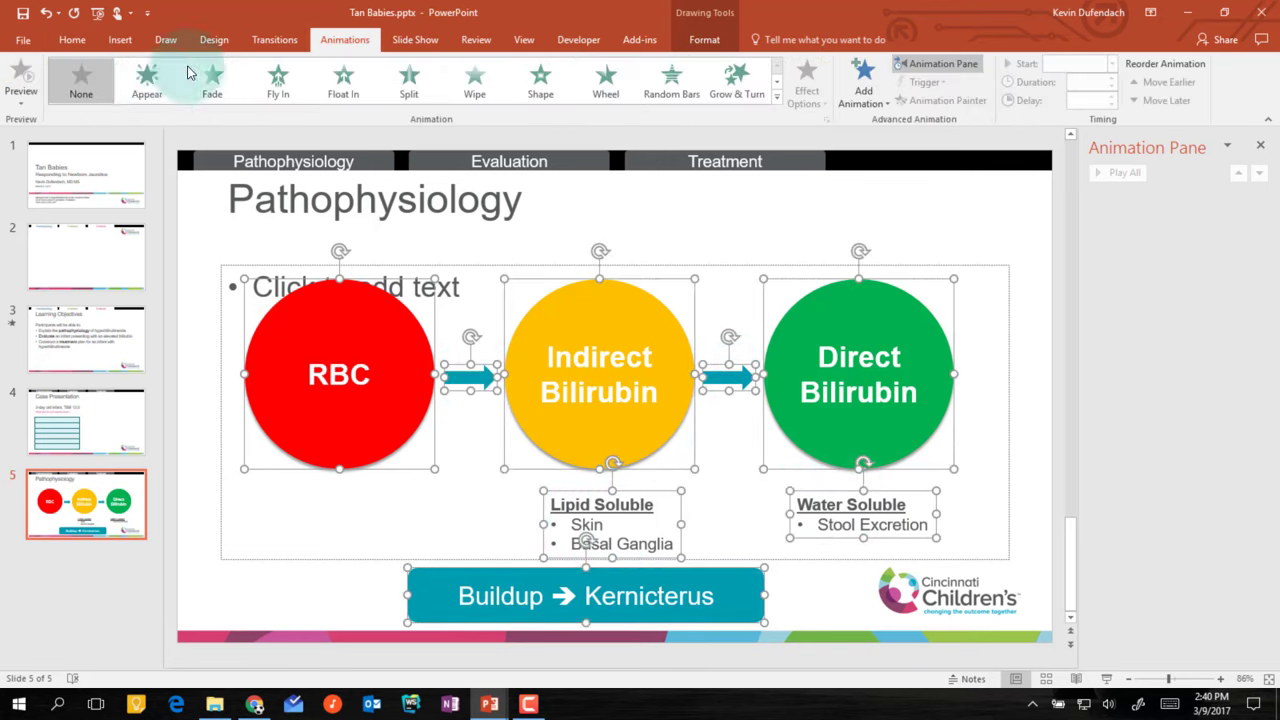
pyautogui.click(223, 80)
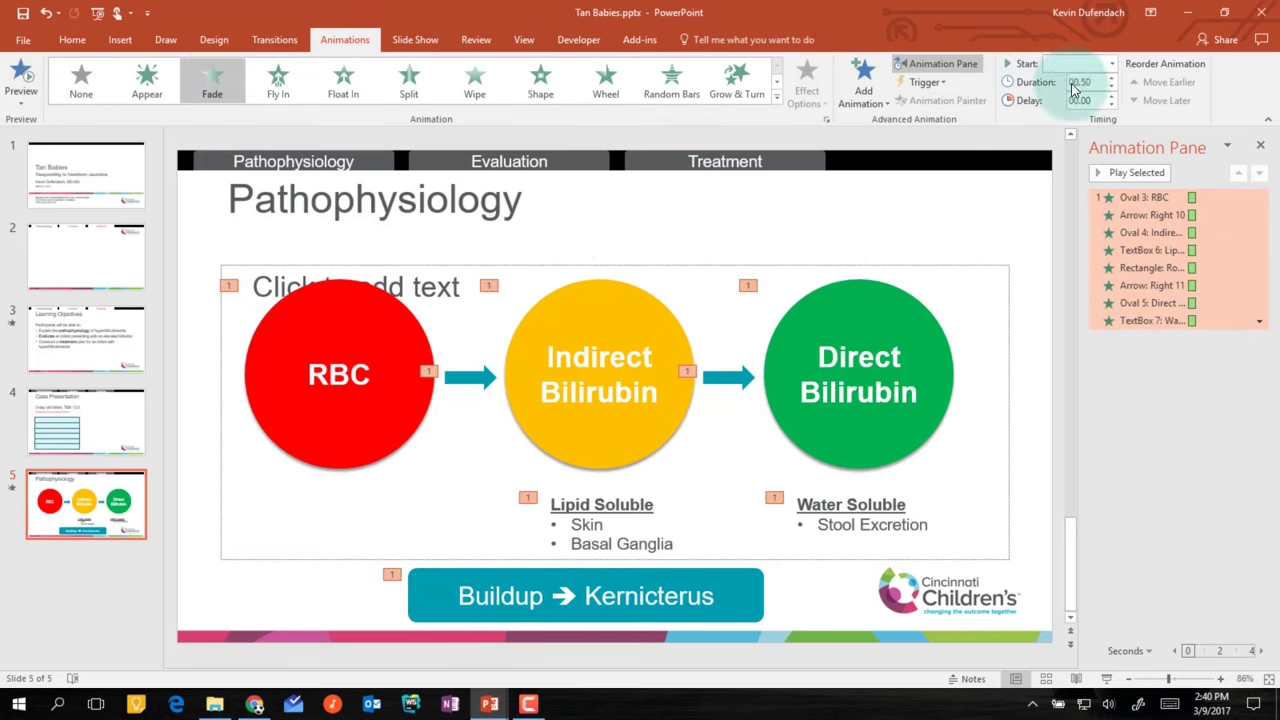
pyautogui.click(800, 307)
pyautogui.click(470, 378)
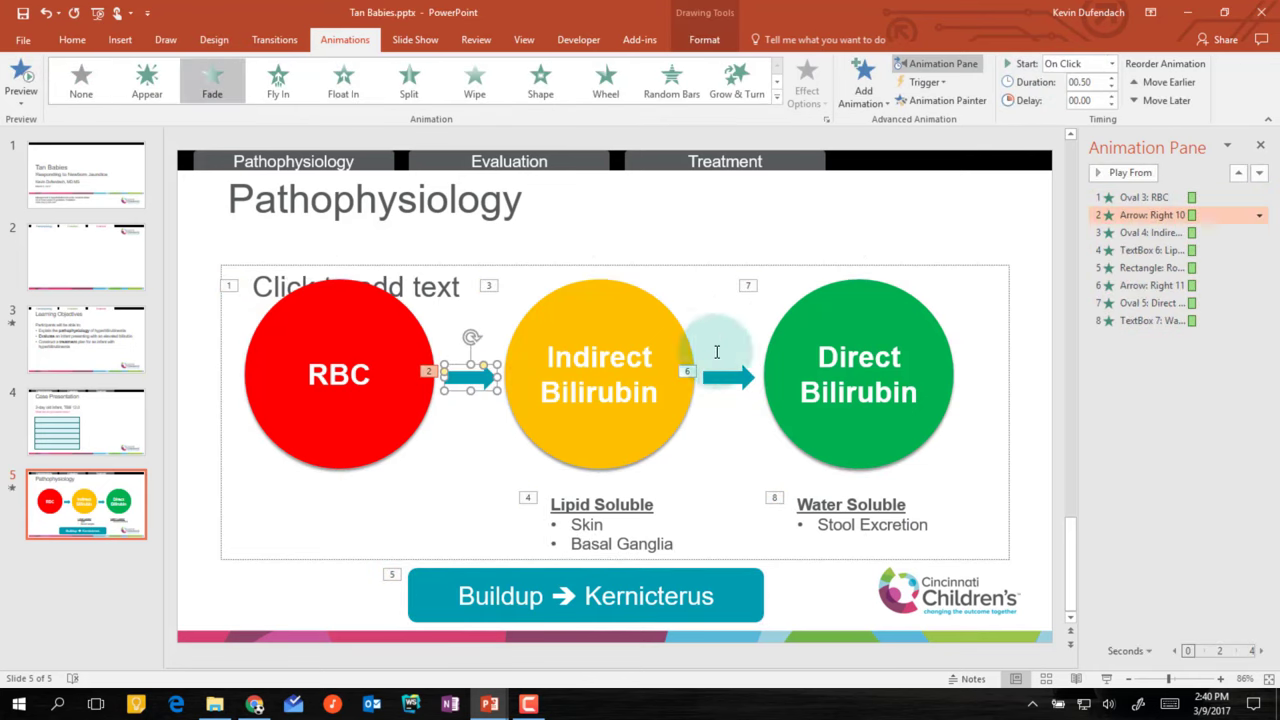
pyautogui.click(740, 370)
pyautogui.click(528, 380)
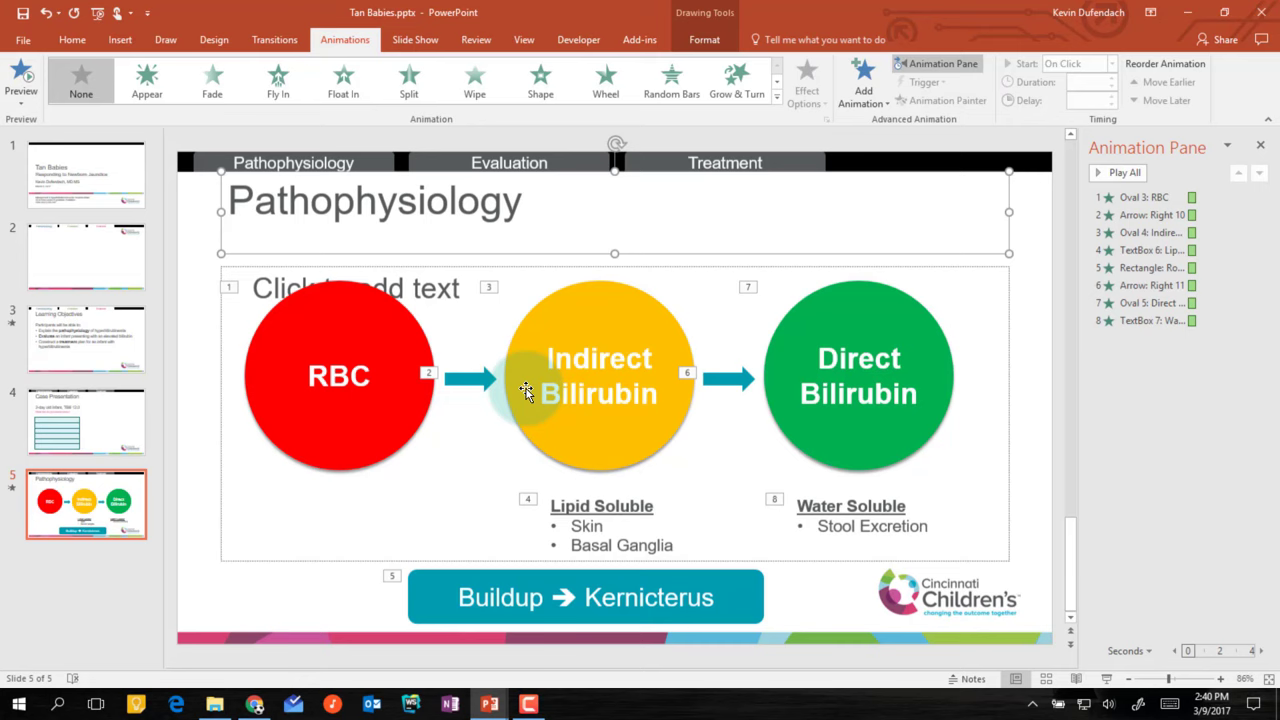
# Change both arrows to a Wipe animation and choose the wipe direction
pyautogui.click(468, 378)
pyautogui.keyDown('shift'); pyautogui.click(780, 367); pyautogui.keyUp('shift')
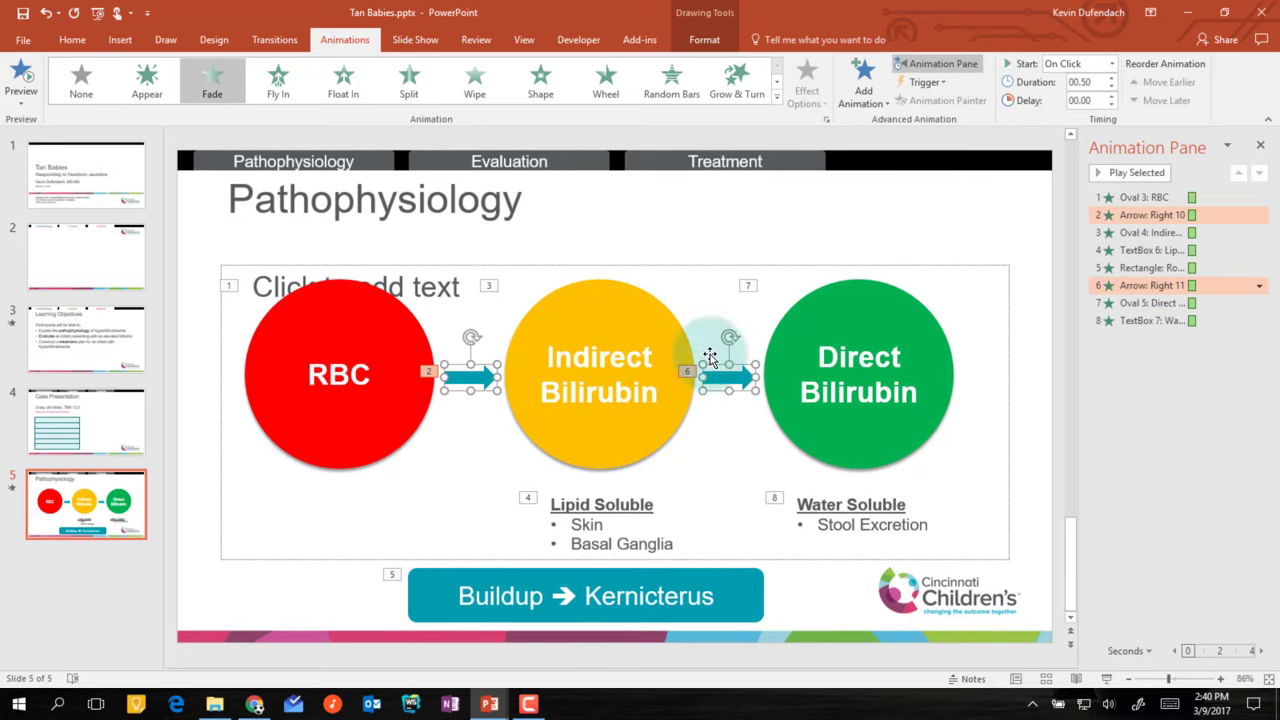
pyautogui.click(474, 80)
pyautogui.click(826, 84)
pyautogui.click(820, 186)
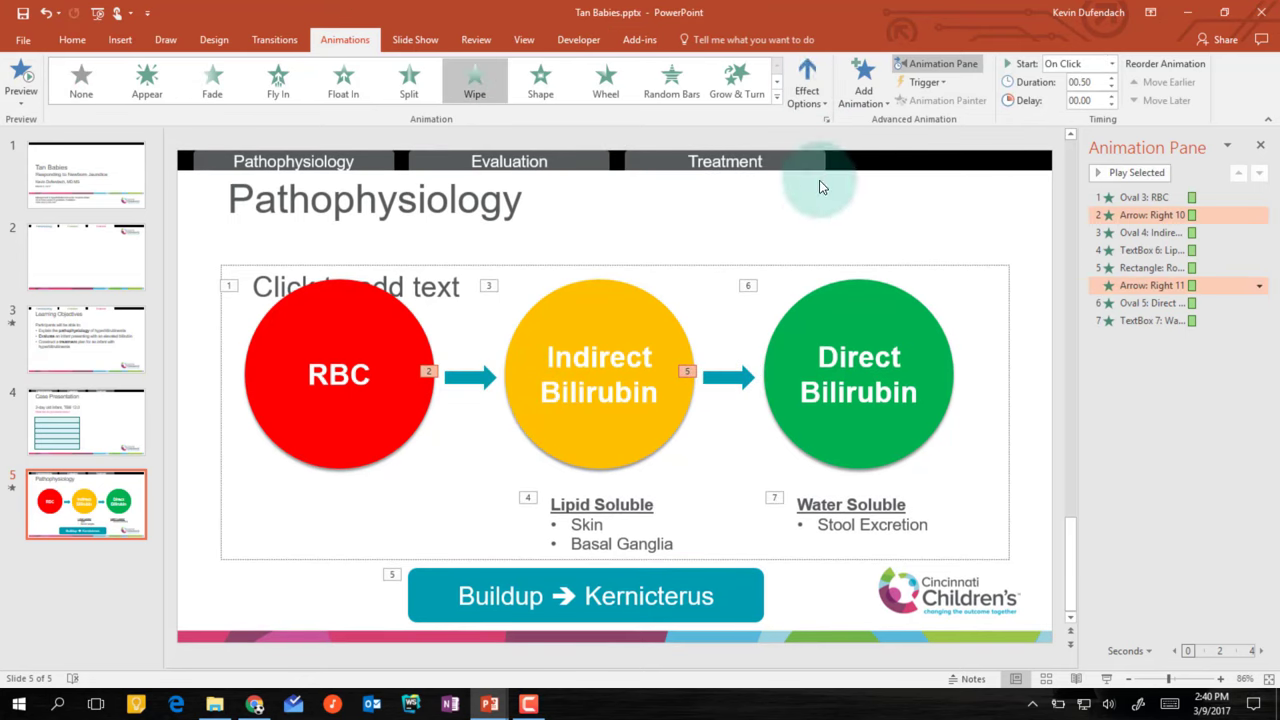
# Set the Indirect and Direct Bilirubin circles to start automatically After Previous
pyautogui.click(634, 309)
pyautogui.keyDown('shift'); pyautogui.click(869, 307); pyautogui.keyUp('shift')
pyautogui.click(1078, 63)
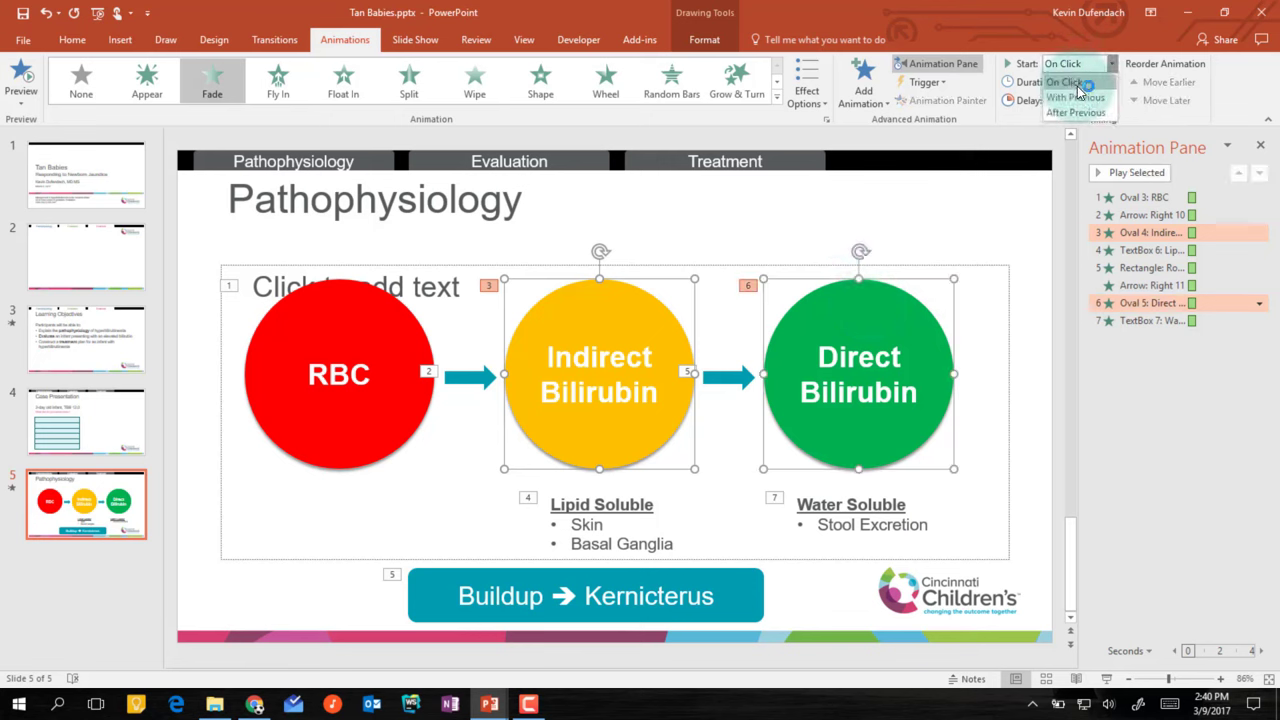
pyautogui.click(1075, 92)
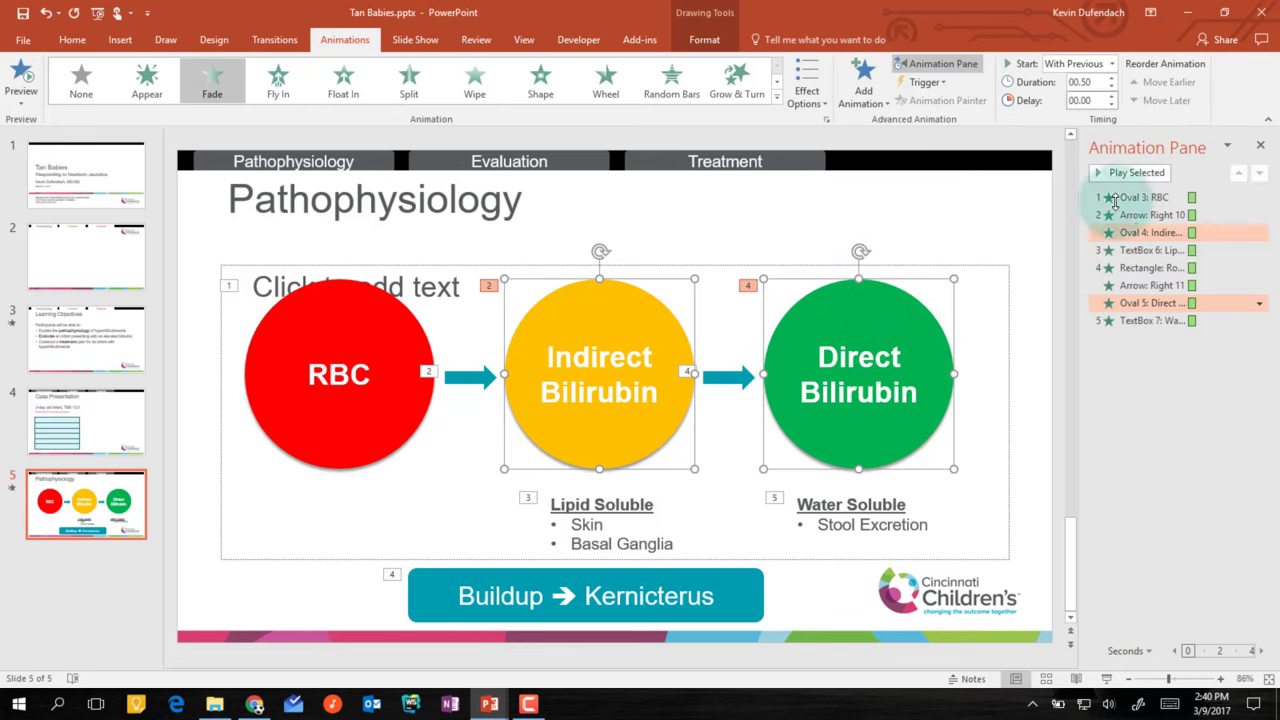
pyautogui.click(1027, 245)
pyautogui.click(1145, 232)
pyautogui.keyDown('shift'); pyautogui.click(1145, 303); pyautogui.keyUp('shift')
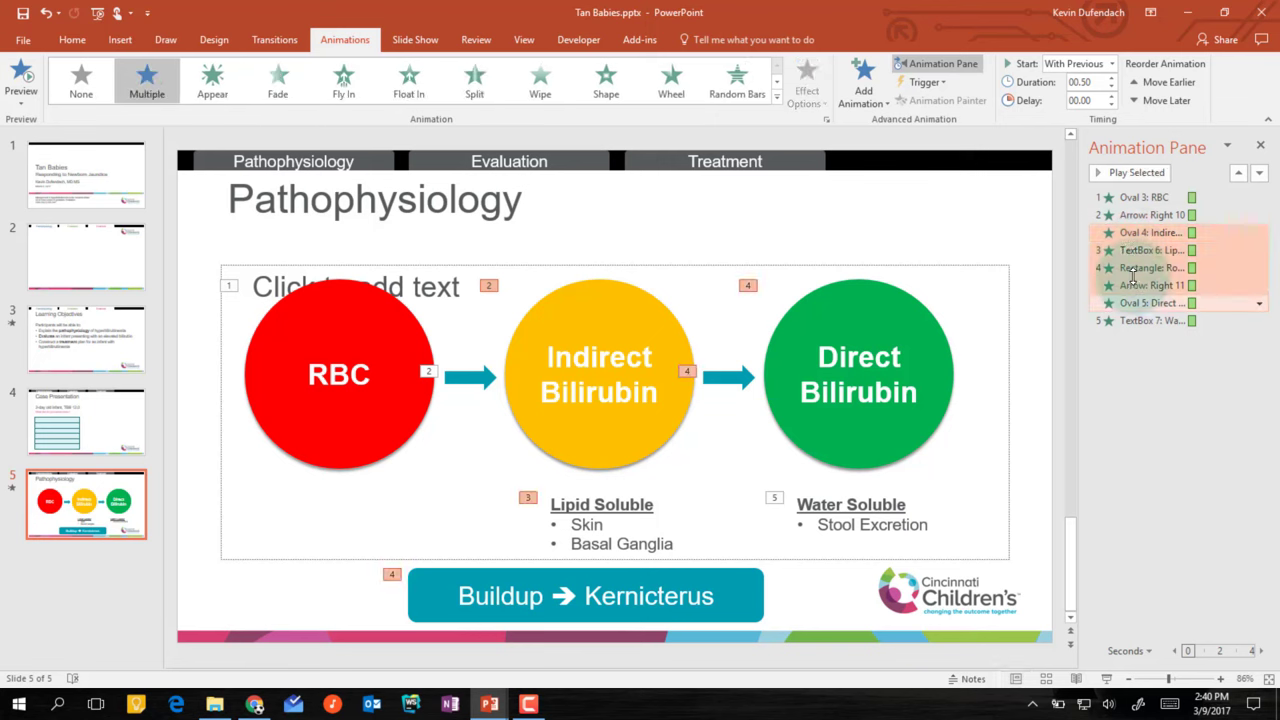
pyautogui.click(650, 300)
pyautogui.keyDown('shift'); pyautogui.click(845, 285); pyautogui.keyUp('shift')
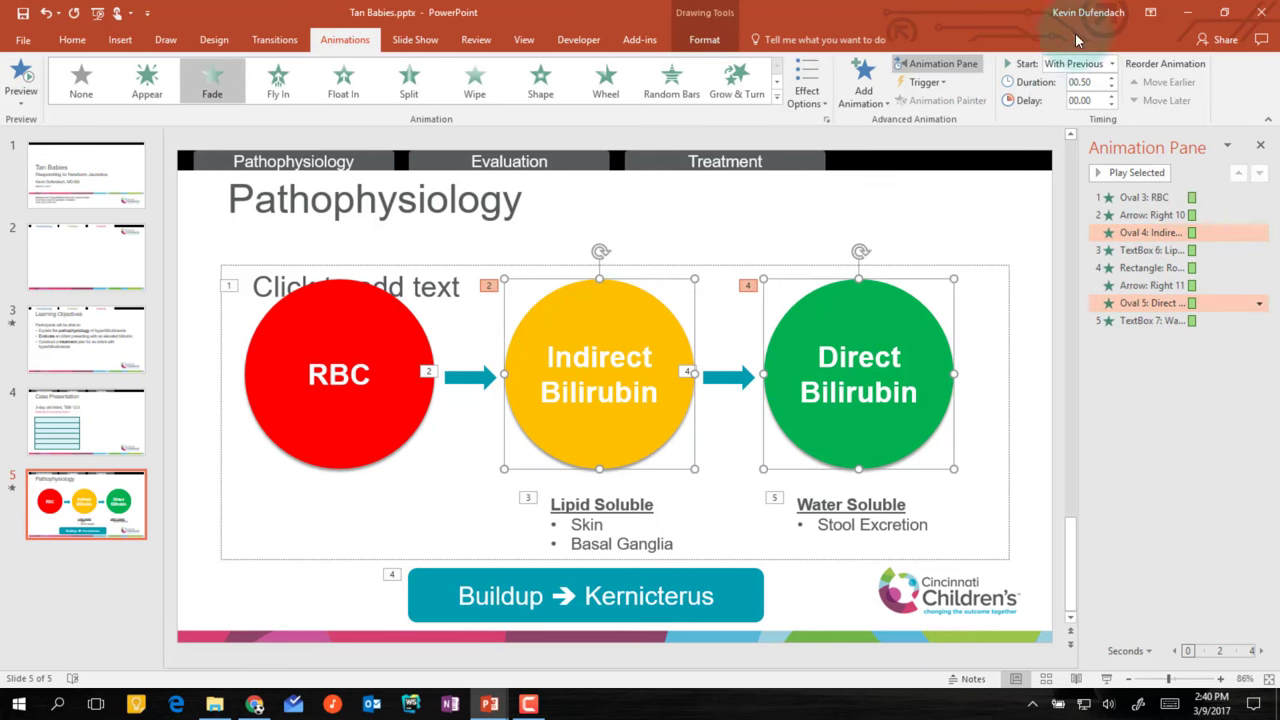
pyautogui.click(1088, 64)
pyautogui.click(1075, 112)
# Make the second arrow start On Click and add a blank slide 6
pyautogui.click(728, 376)
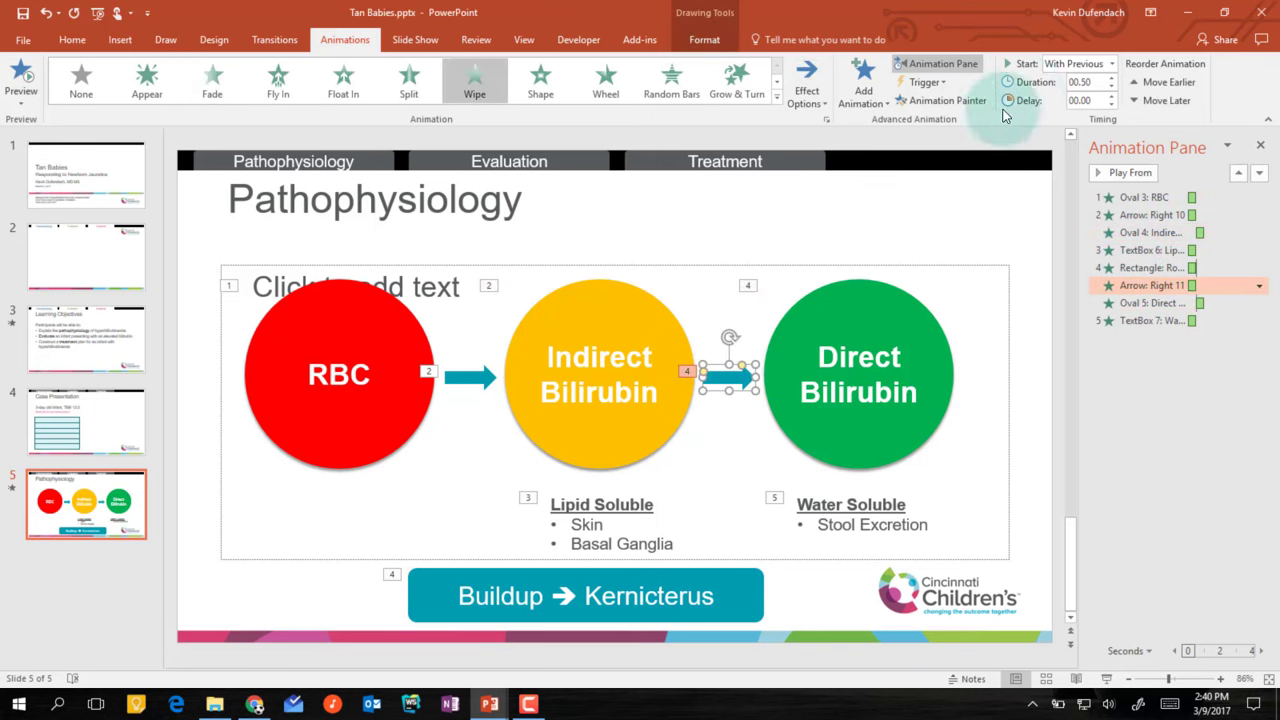
pyautogui.click(1052, 66)
pyautogui.click(1059, 84)
pyautogui.click(1000, 223)
pyautogui.click(983, 416)
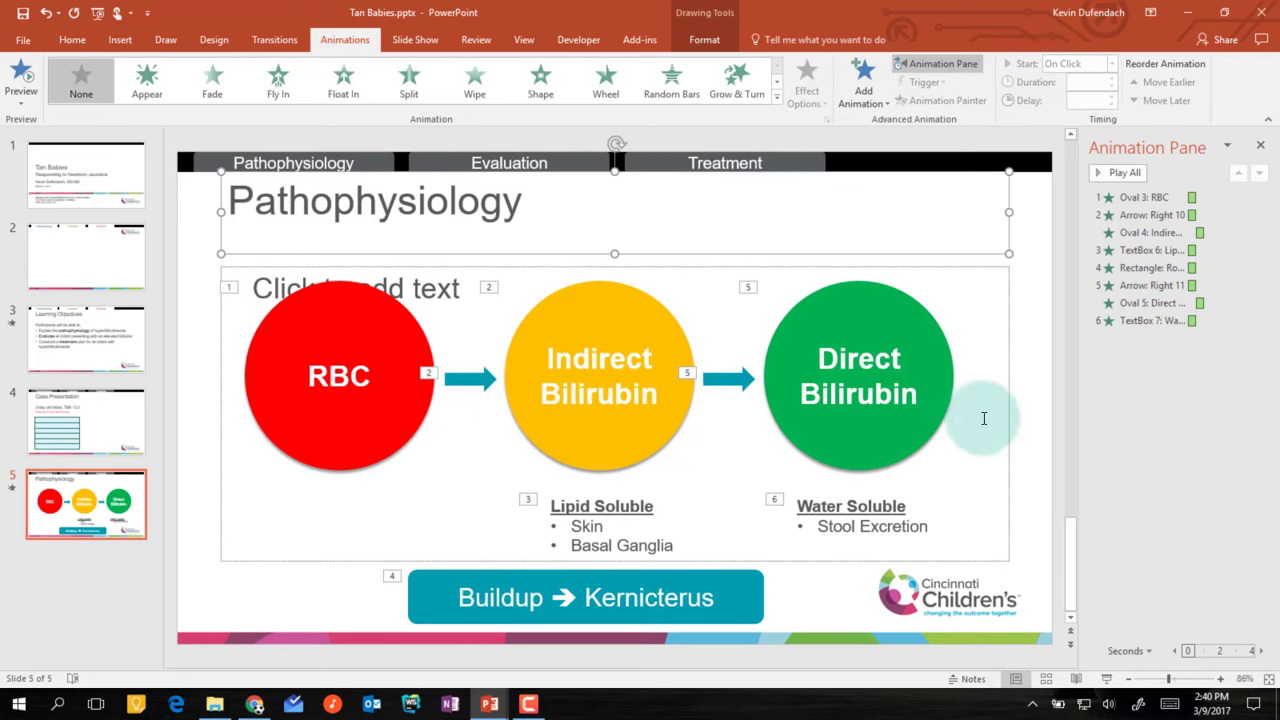
pyautogui.click(700, 540)
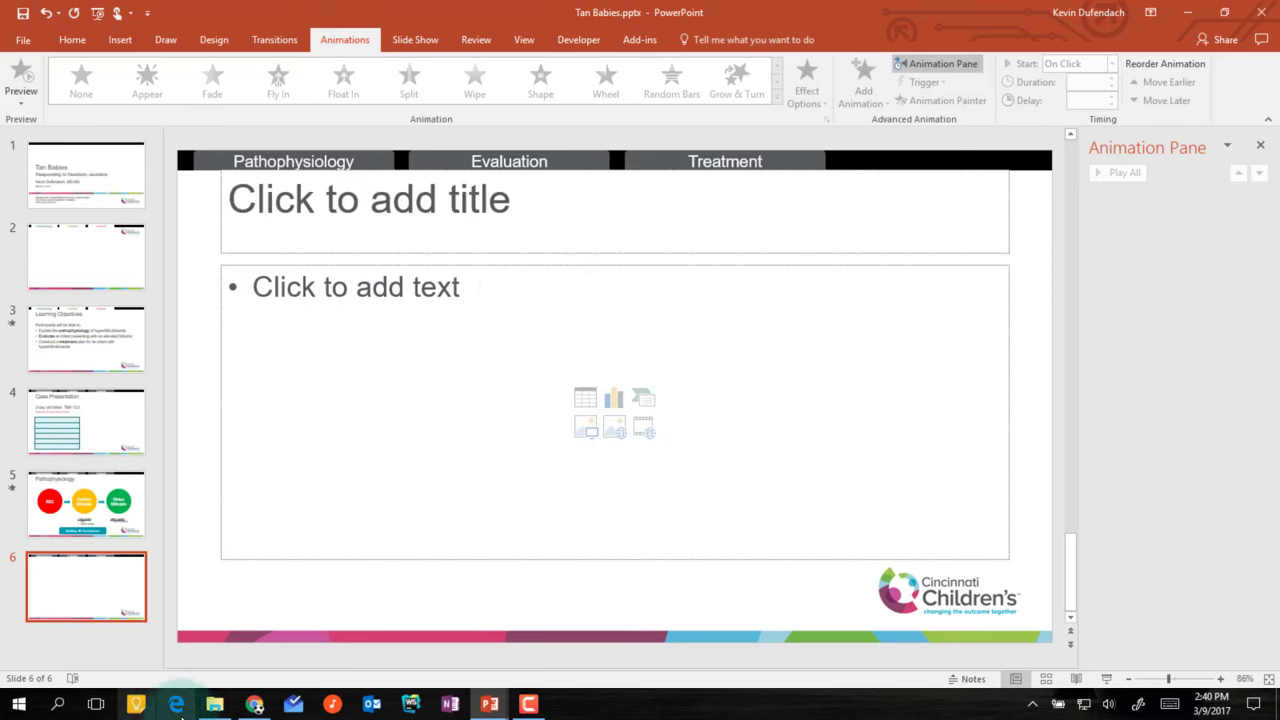
# Open the 'Prevent This: Kernicterus' YouTube video, show its embed code, and return to PowerPoint
pyautogui.click(214, 704)
pyautogui.doubleClick(986, 214)
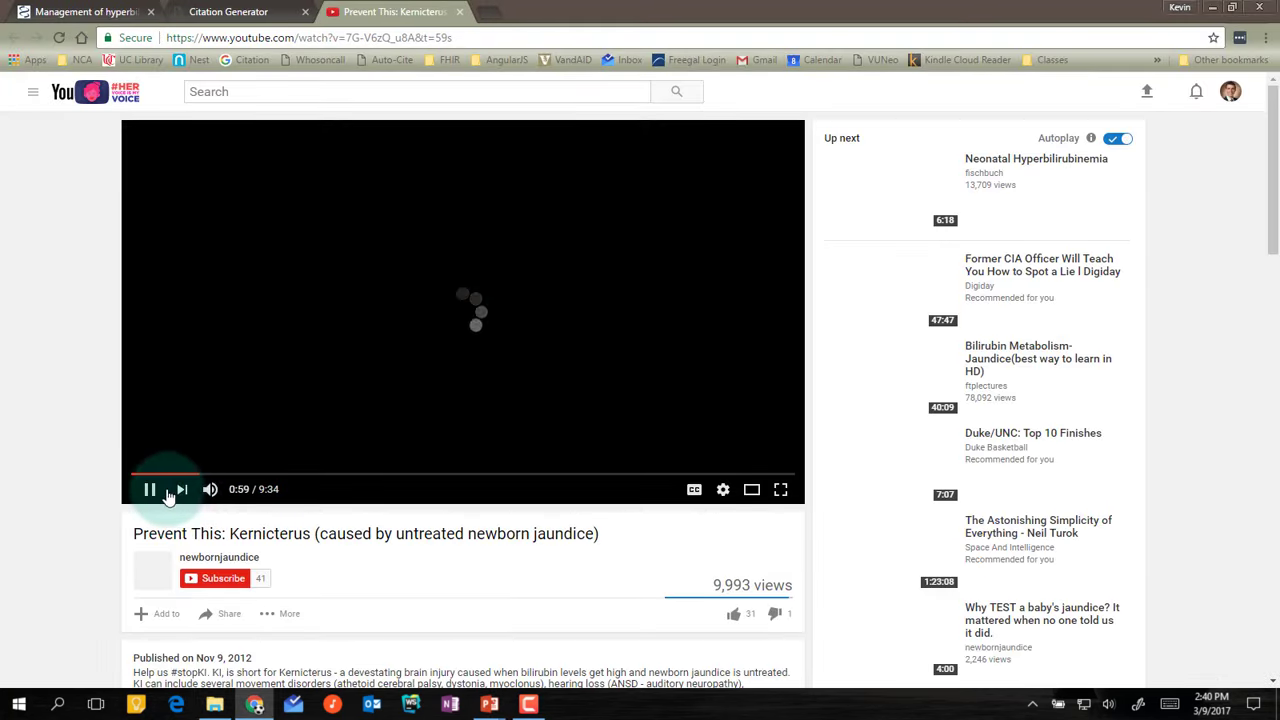
pyautogui.click(230, 613)
pyautogui.scroll(-4, 283, 567)
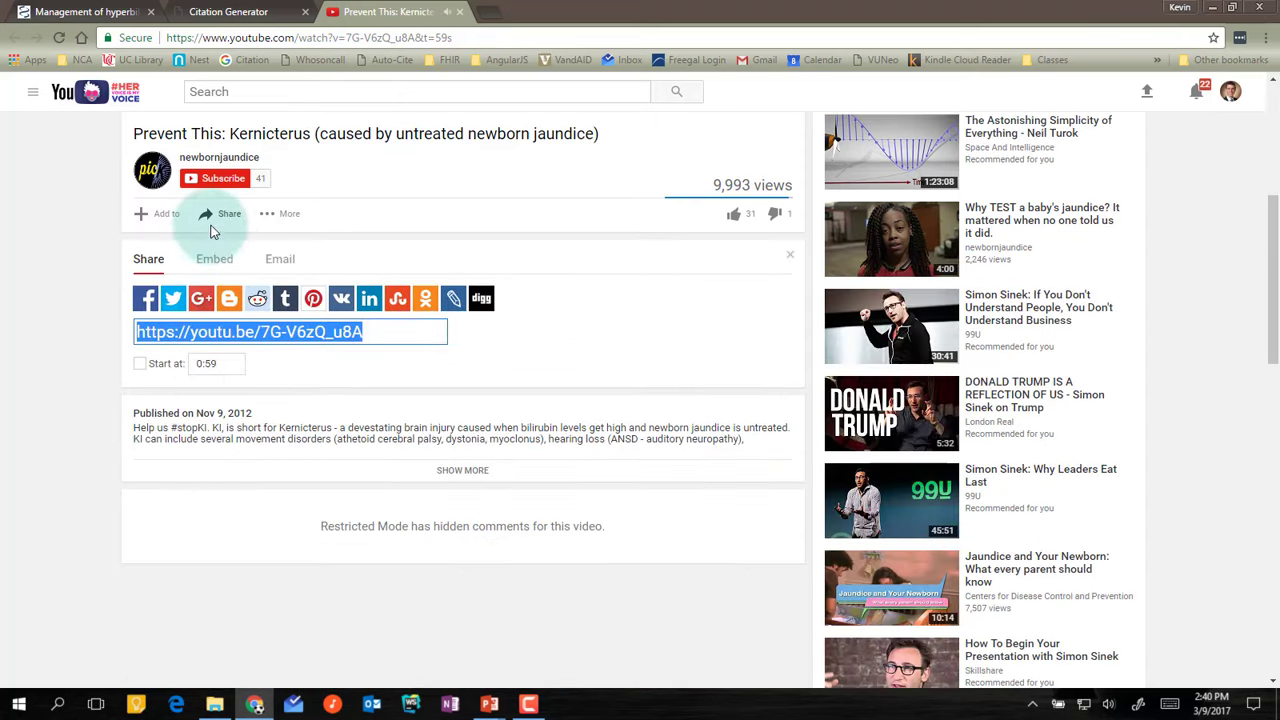
pyautogui.click(214, 259)
pyautogui.hotkey('alt', 'Tab')
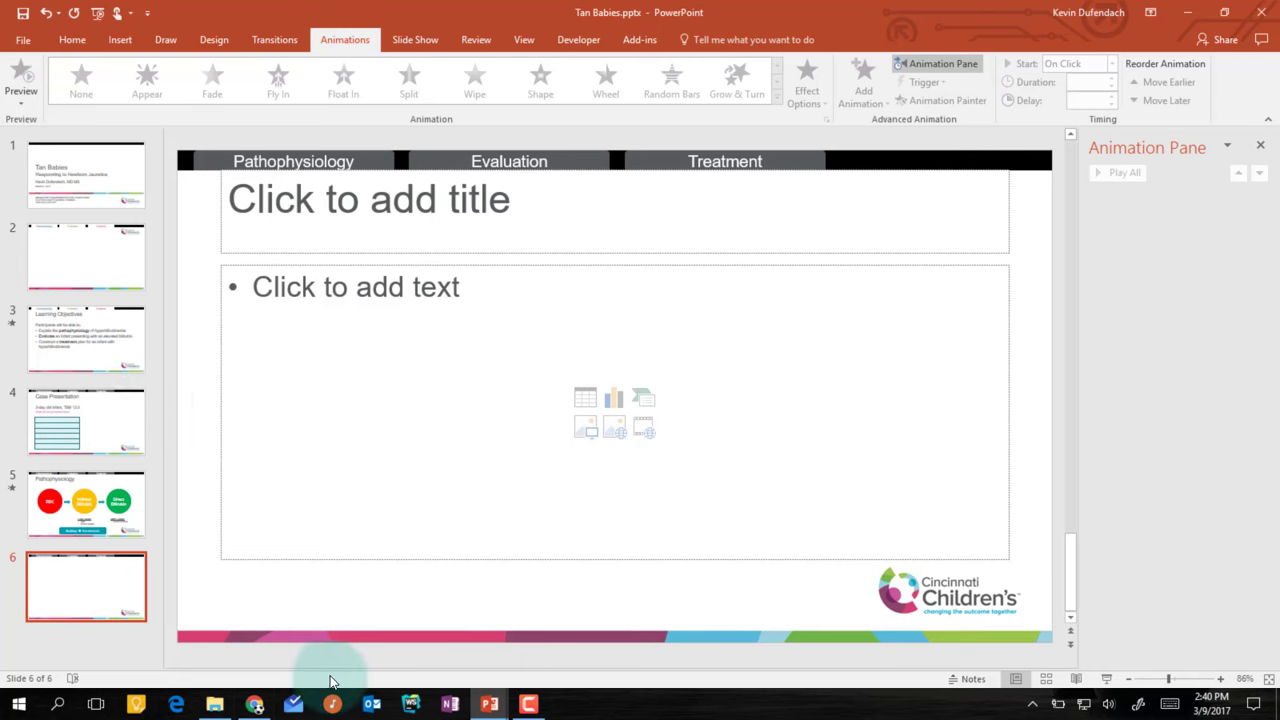
# Paste the YouTube iframe code into slide 6's notes, edited to start=59 and end=67
pyautogui.moveTo(330, 666); pyautogui.dragTo(320, 609)
pyautogui.click(309, 634)
pyautogui.write('<iframe width="560" height="315" src="https://www.youtube.com/embed/7G-V6zQ_u8A?rel=0" frameborder="0" allowfullscreen></iframe>')
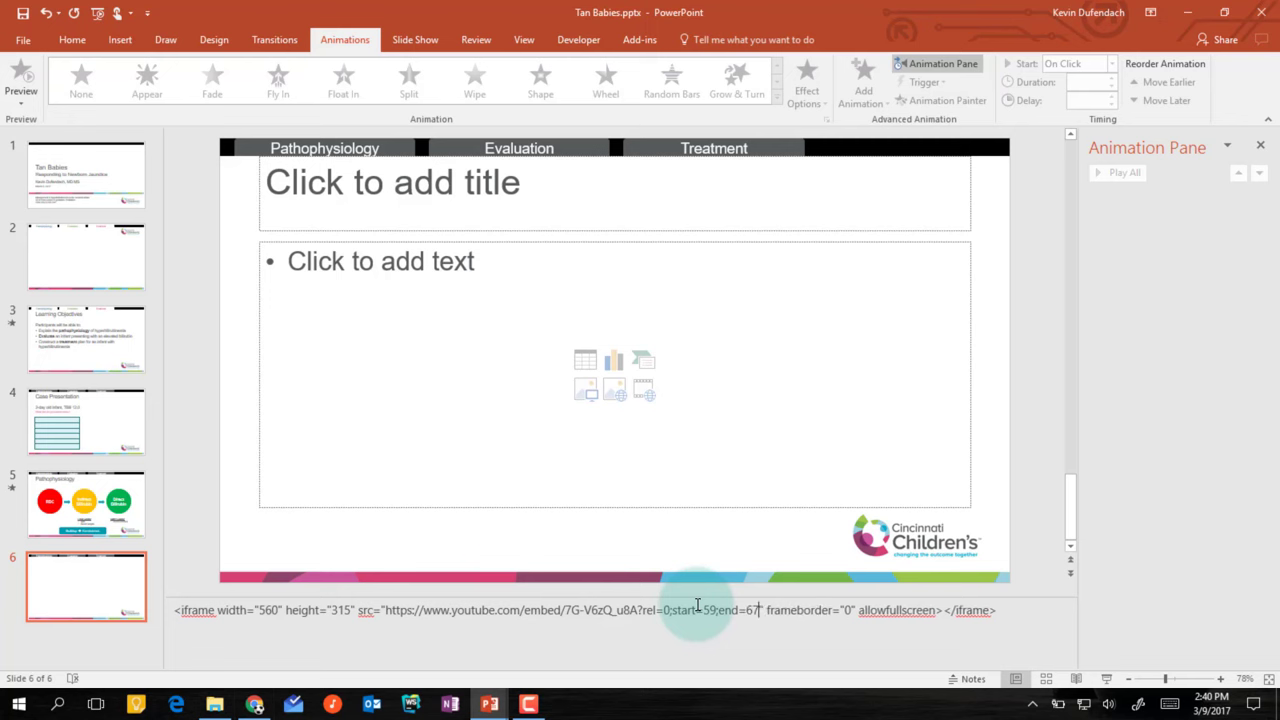
pyautogui.tripleClick(697, 607)
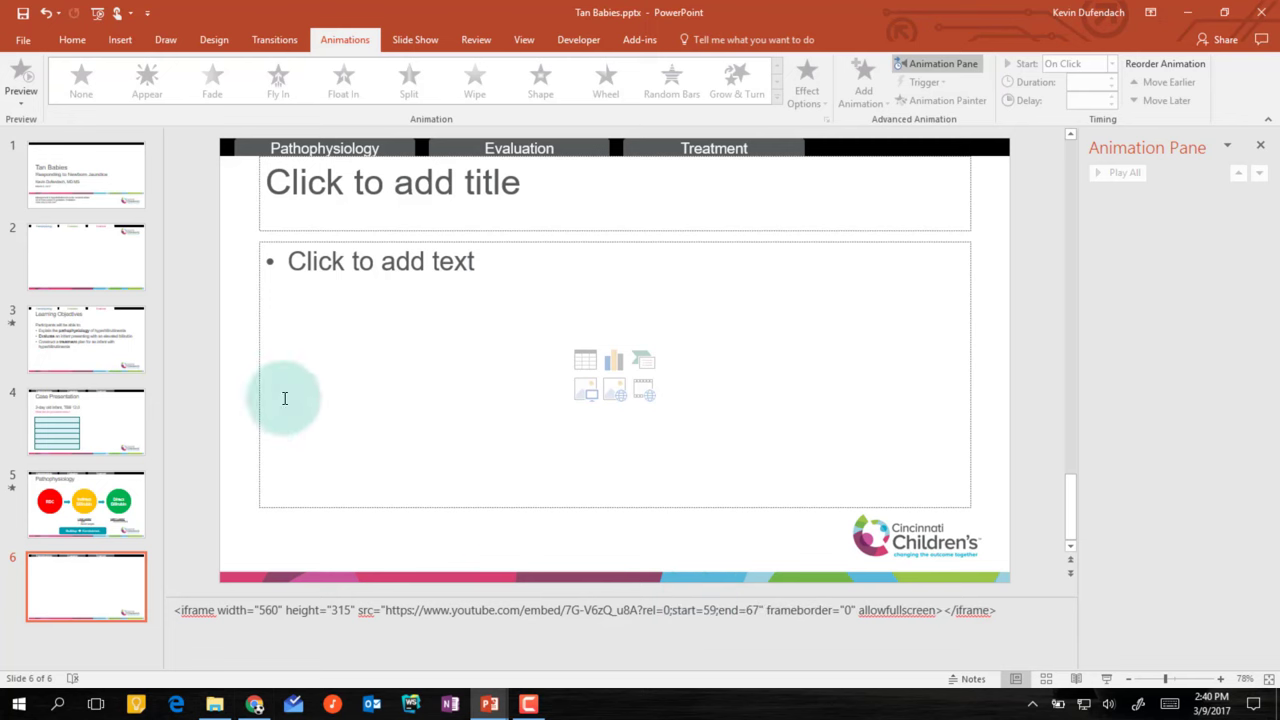
# Bring up the Online Video dialog to insert the clip by its embed code
pyautogui.click(118, 40)
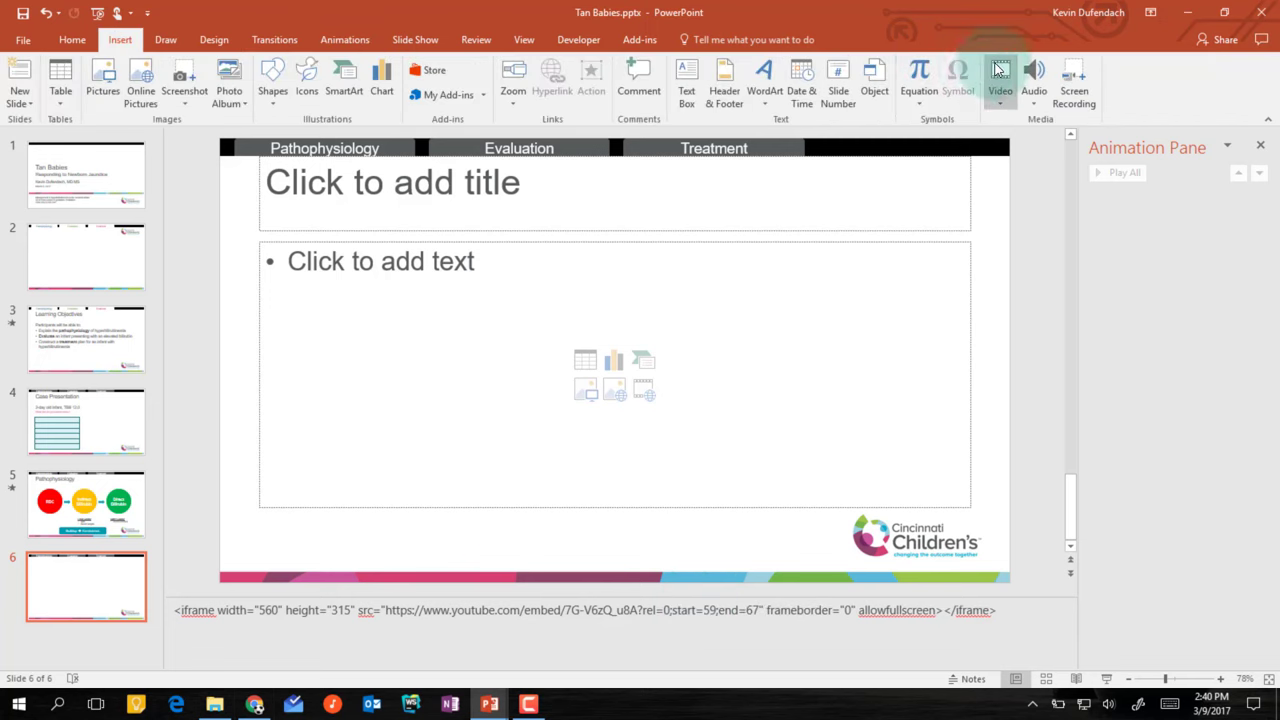
pyautogui.click(1000, 68)
pyautogui.click(1024, 124)
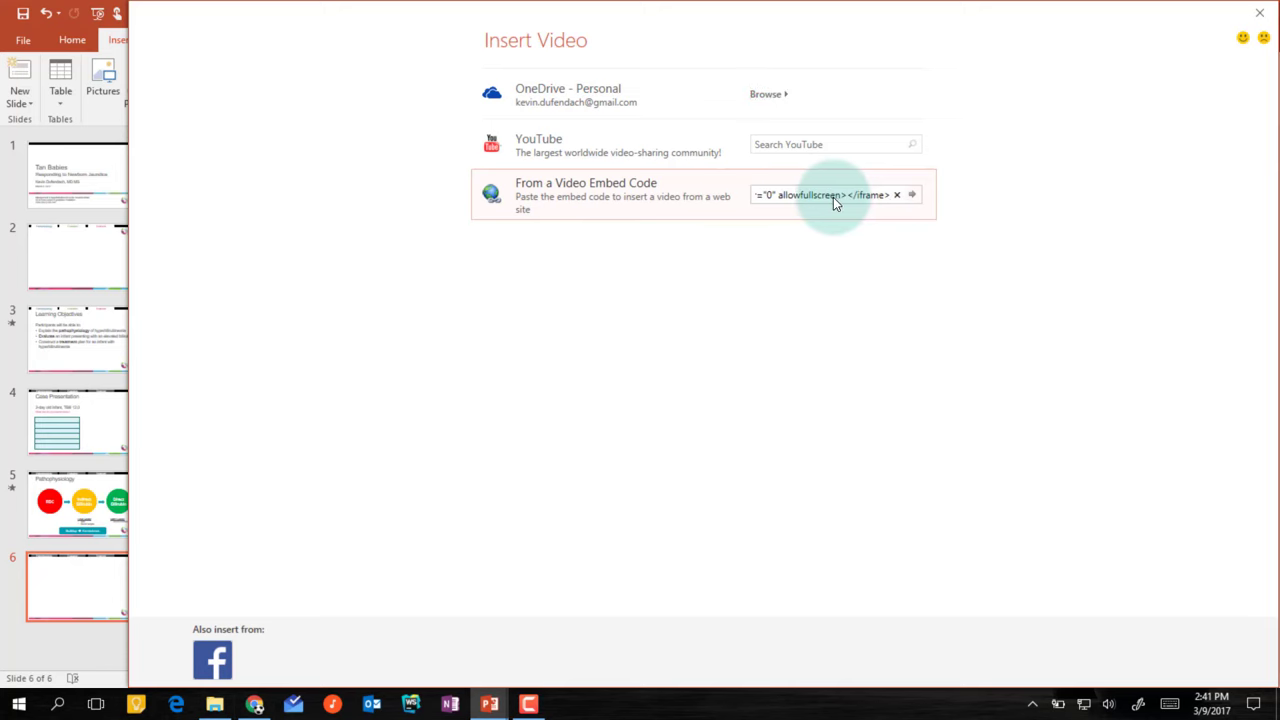
# Embed the clip on slide 6 and paste its start=59;end=67 URL onto the slide
pyautogui.press('Return')
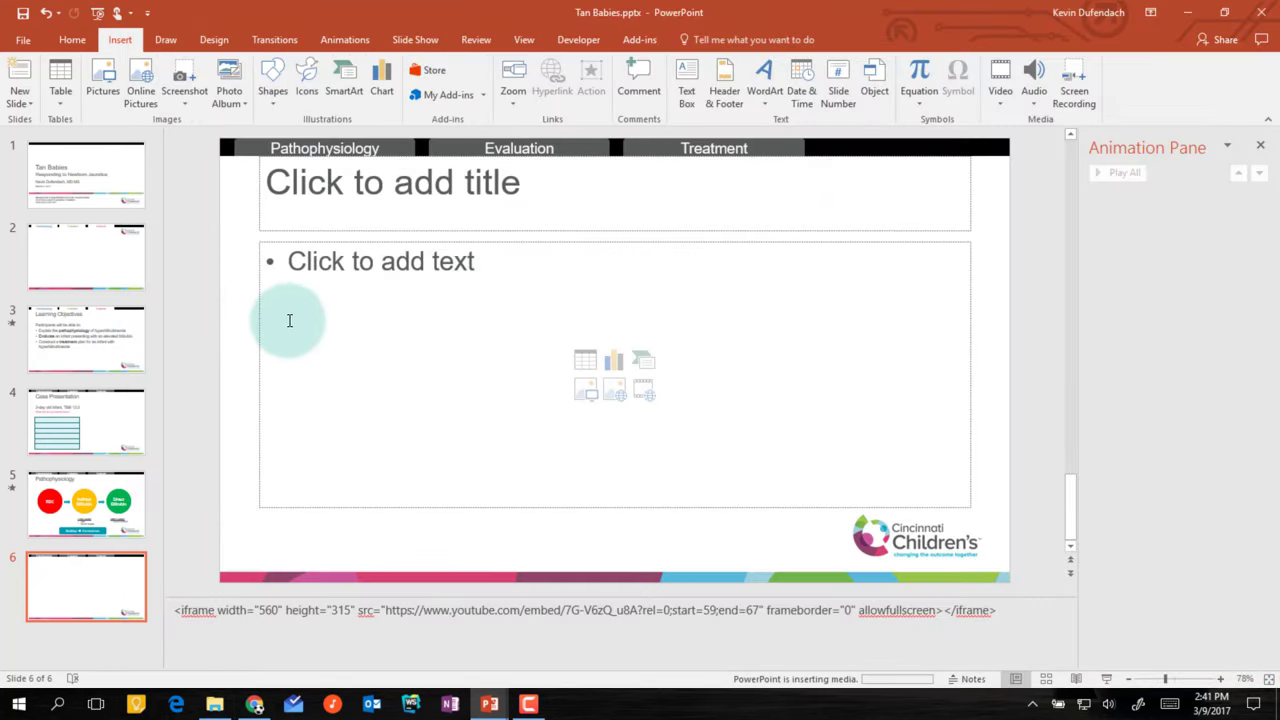
pyautogui.doubleClick(392, 610)
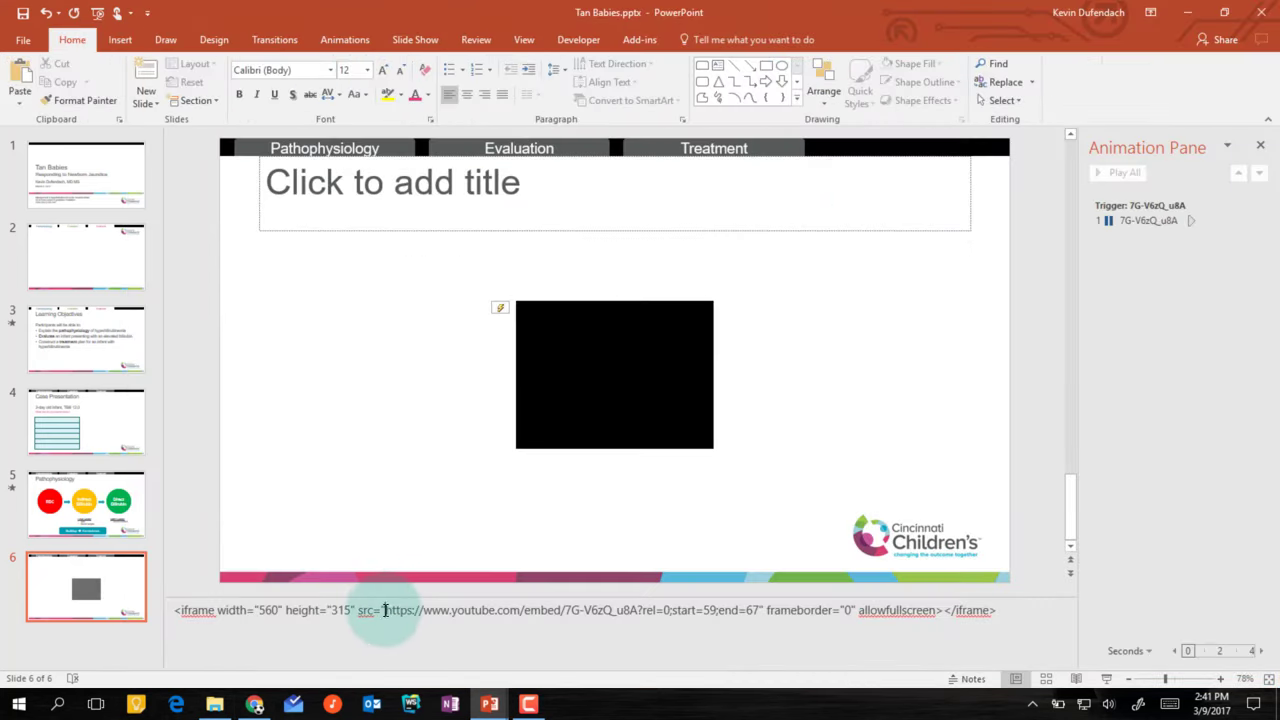
pyautogui.moveTo(516, 610); pyautogui.dragTo(771, 608)
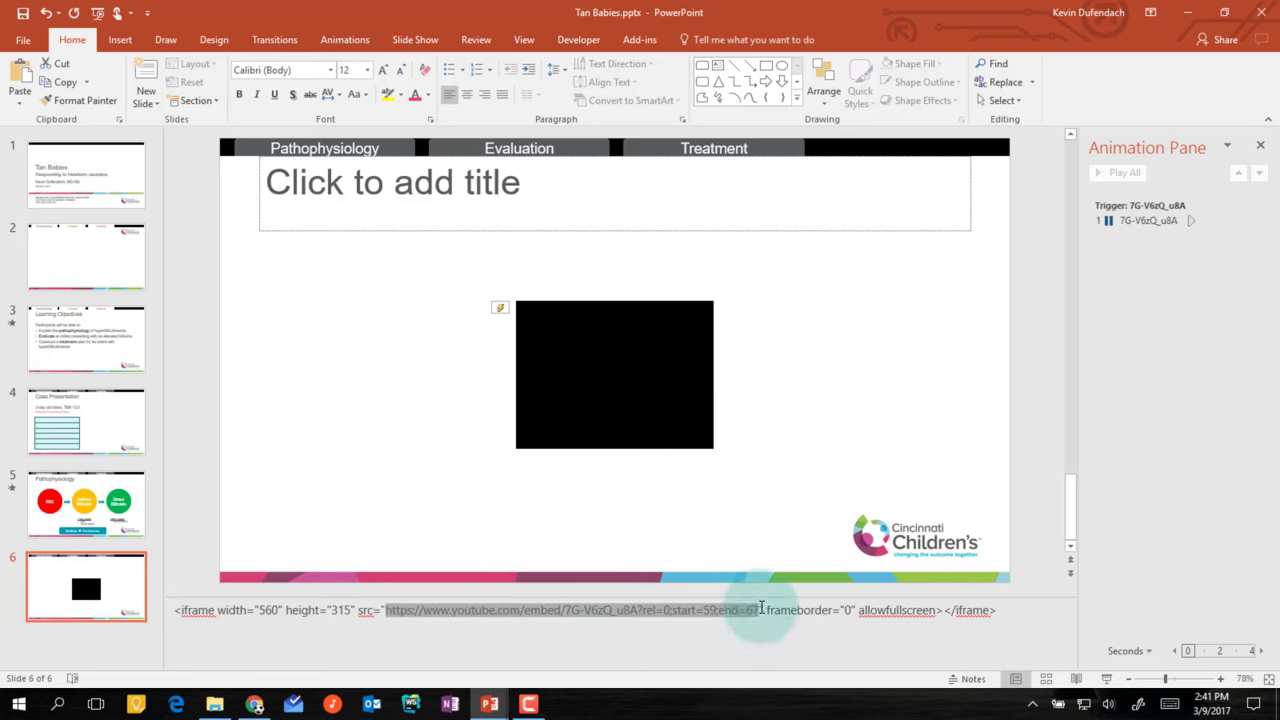
pyautogui.hotkey('ctrl', 'c')
pyautogui.click(374, 466)
pyautogui.hotkey('ctrl', 'v')
# Fit the URL on one line at bottom-left, enlarge the video, and add slide 7
pyautogui.moveTo(808, 360); pyautogui.dragTo(937, 358)
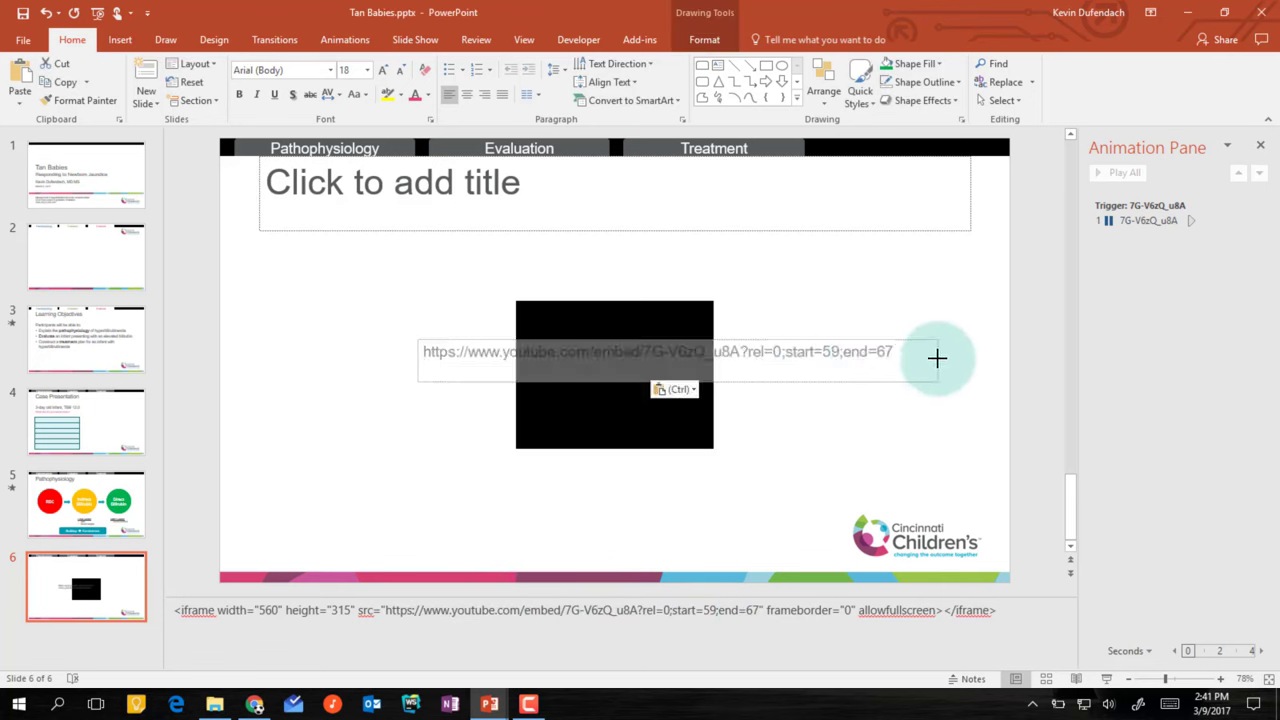
pyautogui.moveTo(857, 343); pyautogui.dragTo(669, 543)
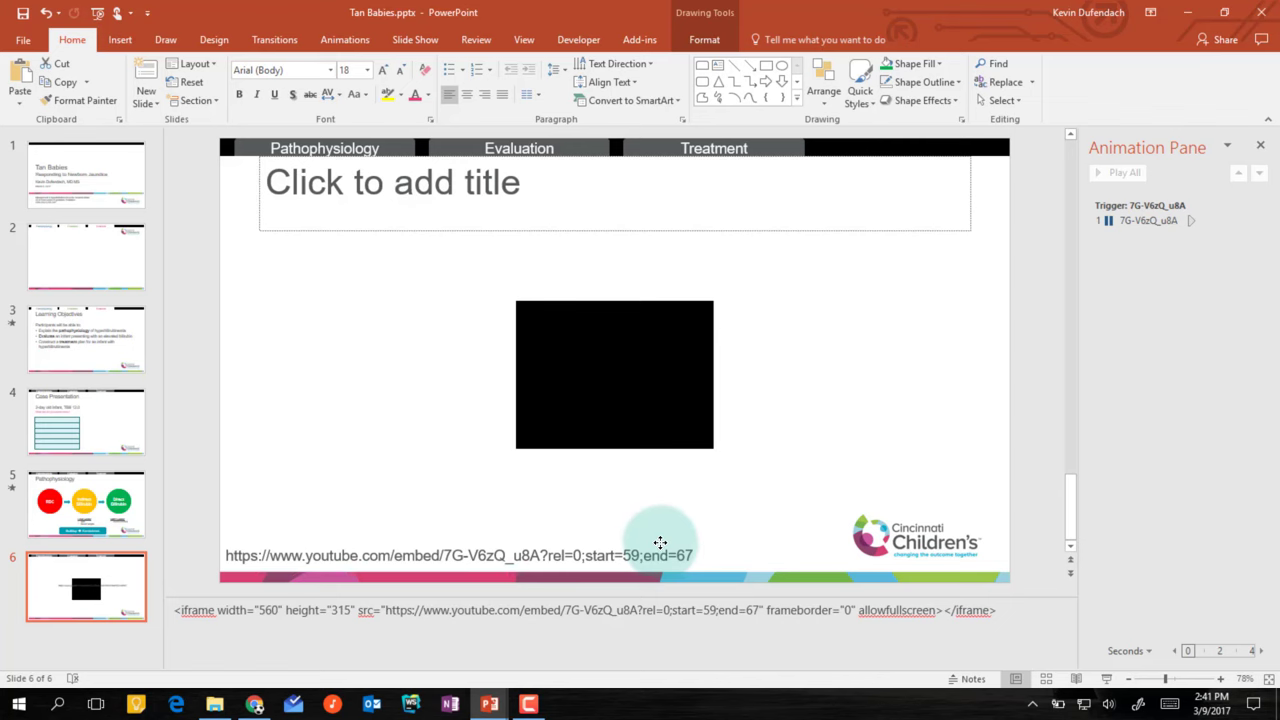
pyautogui.click(499, 313)
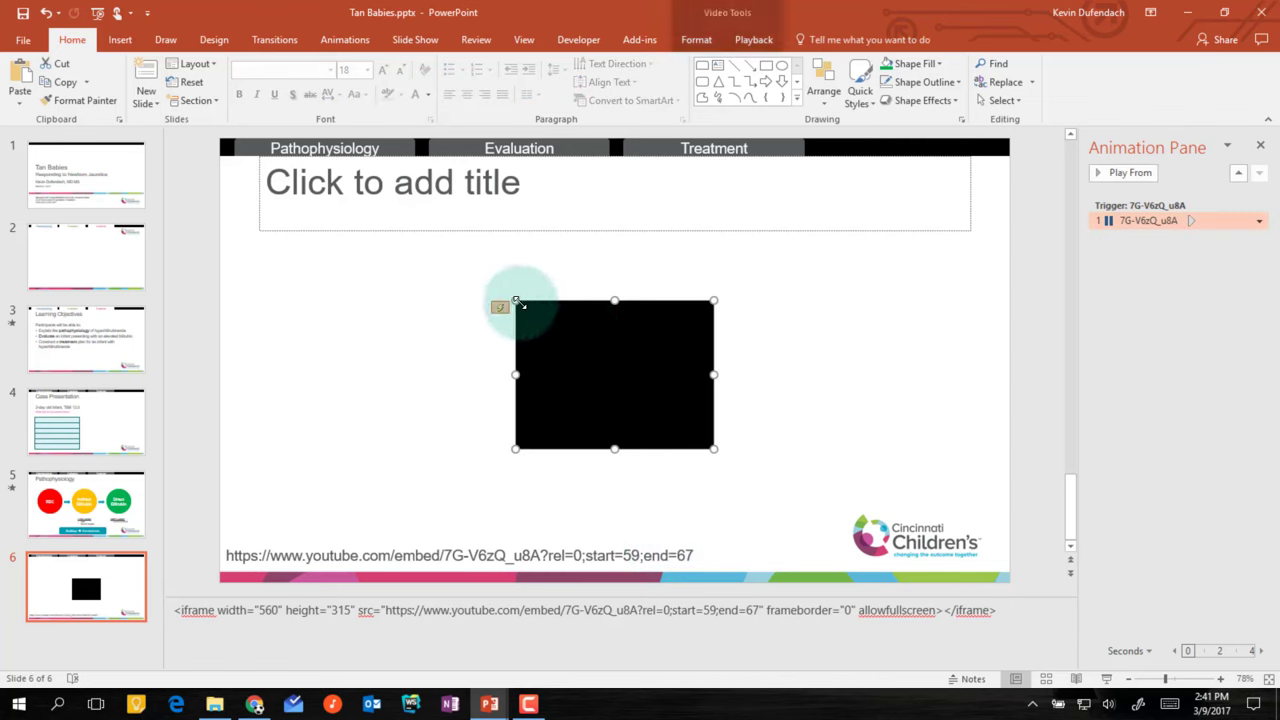
pyautogui.moveTo(515, 300); pyautogui.dragTo(381, 224)
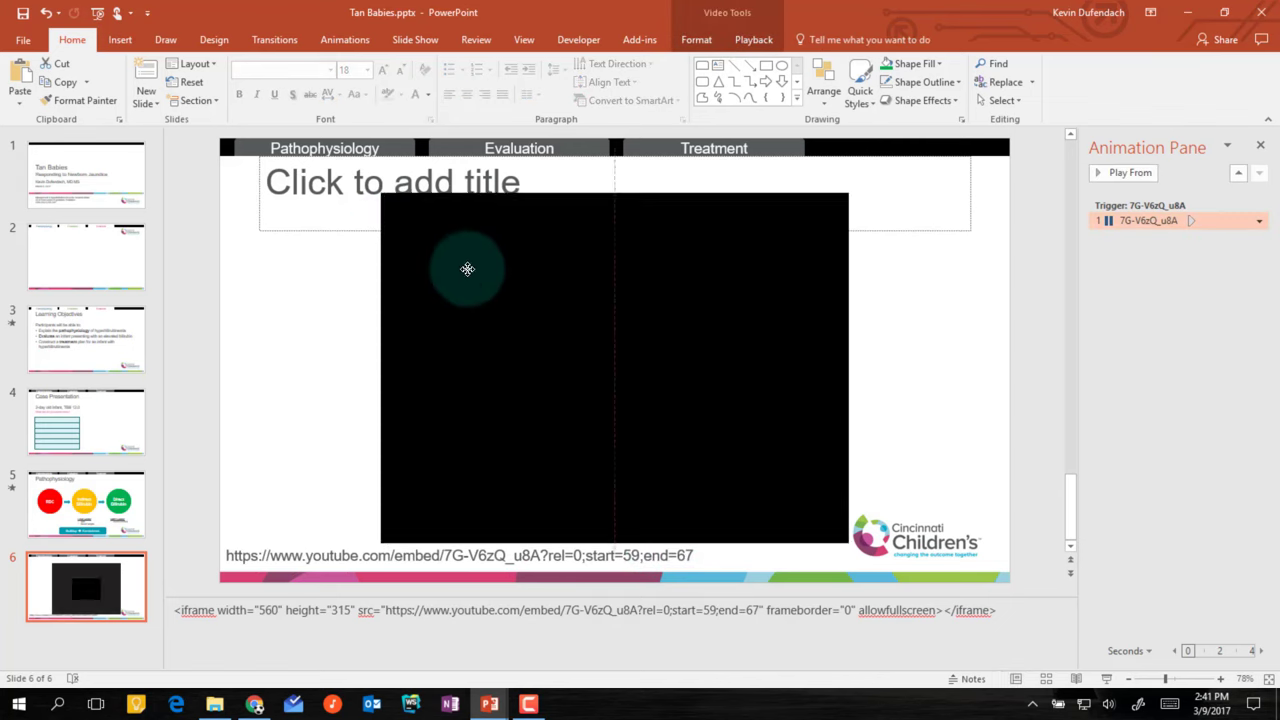
pyautogui.click(309, 358)
pyautogui.hotkey('ctrl', 'm')
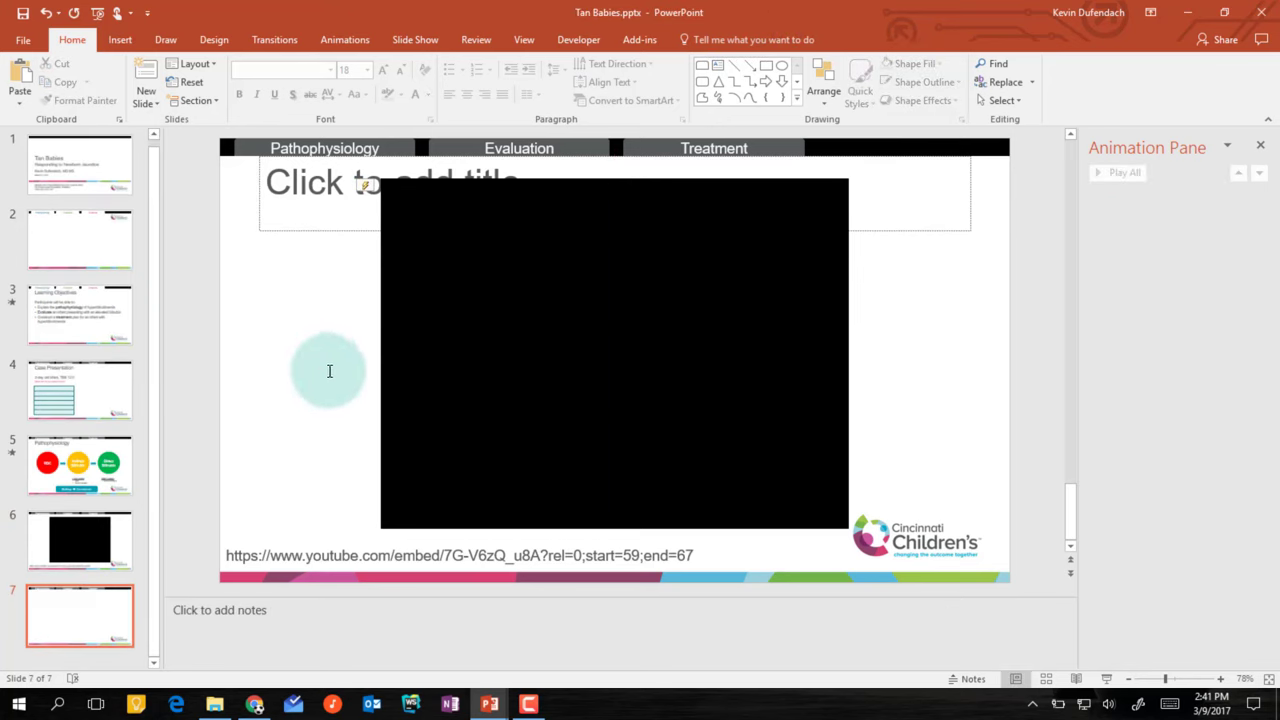
# Open the hyperbilirubinemia guideline PDF in Acrobat Reader
pyautogui.click(214, 704)
pyautogui.click(725, 245)
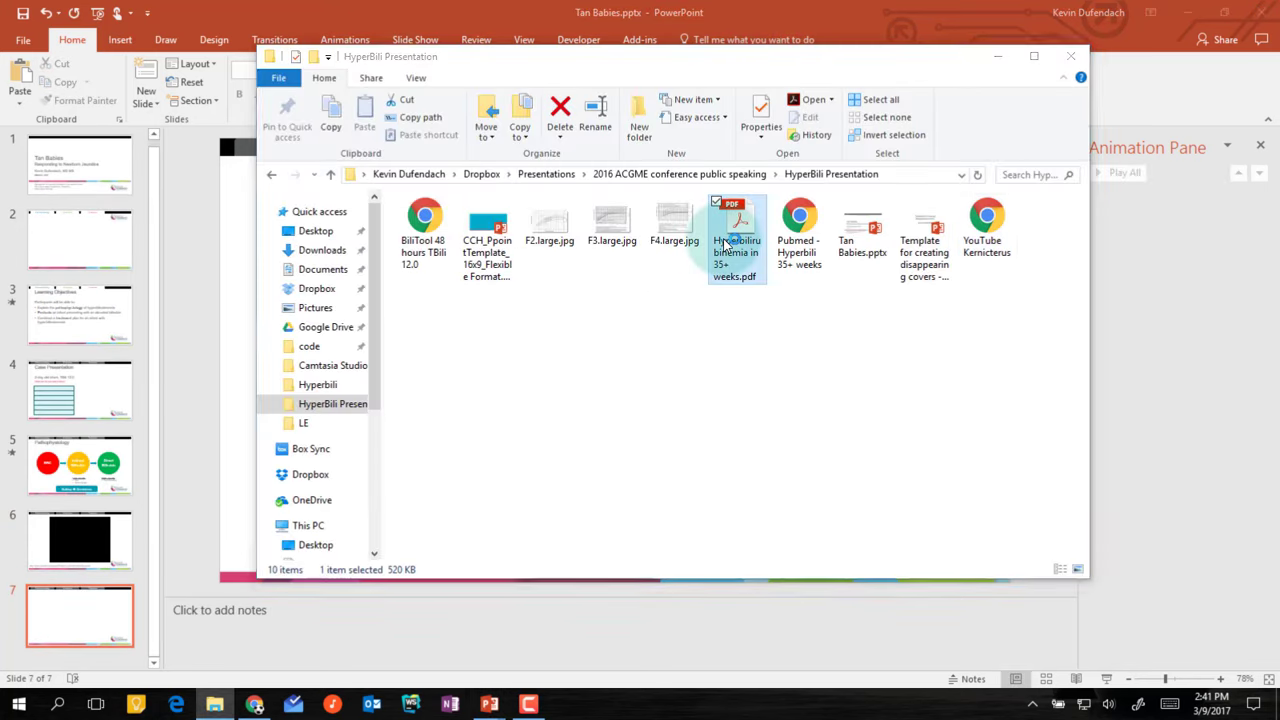
pyautogui.doubleClick(725, 245)
# Snip the PDF's whole first page with Snipping Tool and go back to PowerPoint
pyautogui.press('super')
pyautogui.write('snipping')
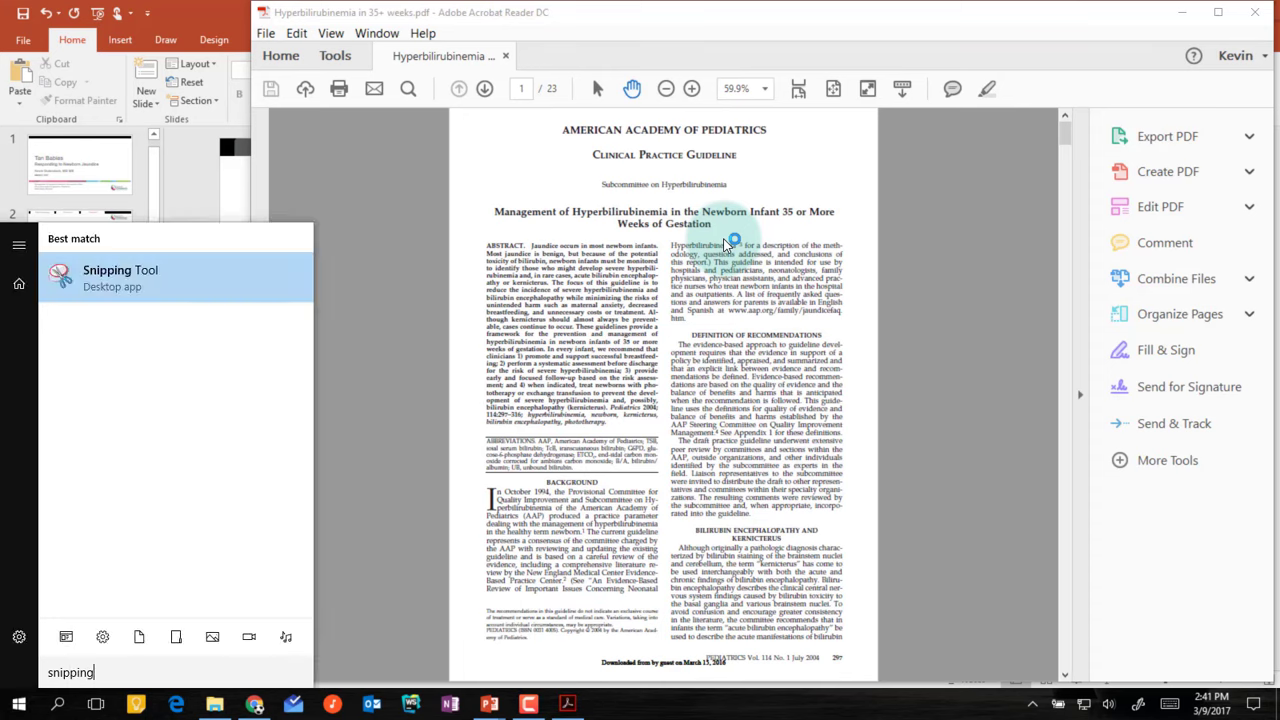
pyautogui.press('Return')
pyautogui.click(855, 252)
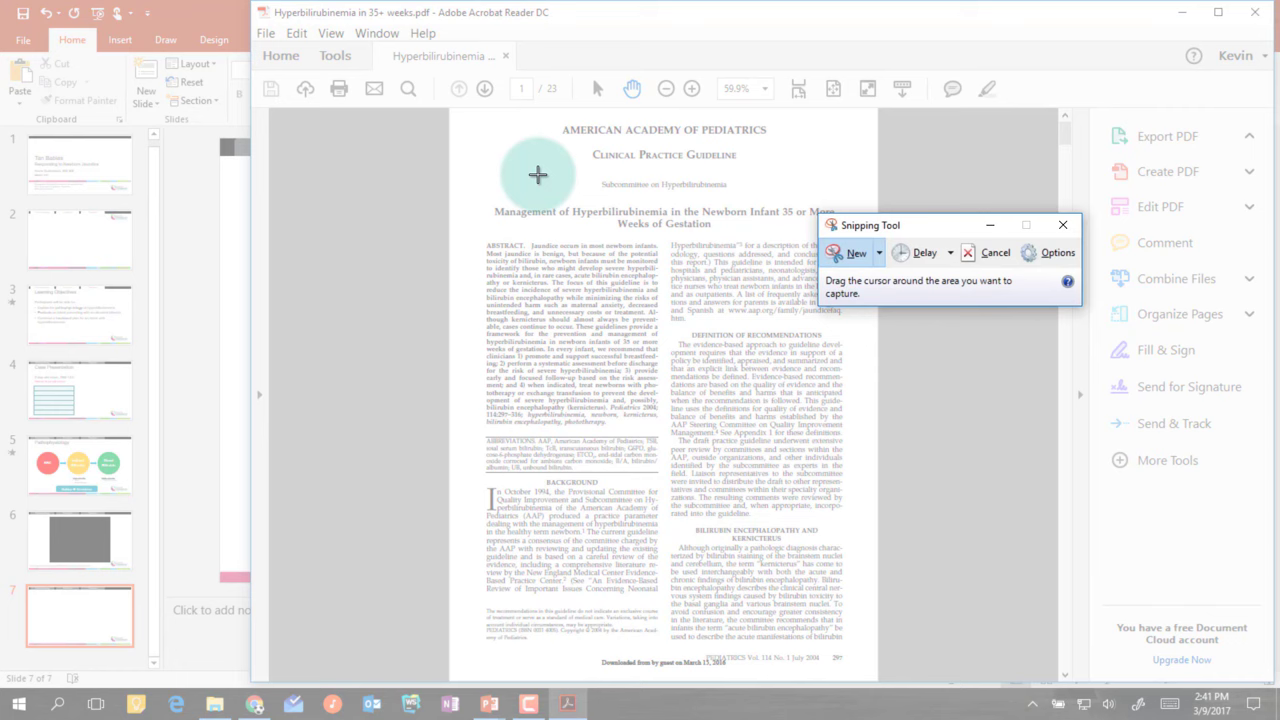
pyautogui.moveTo(466, 117); pyautogui.dragTo(862, 650)
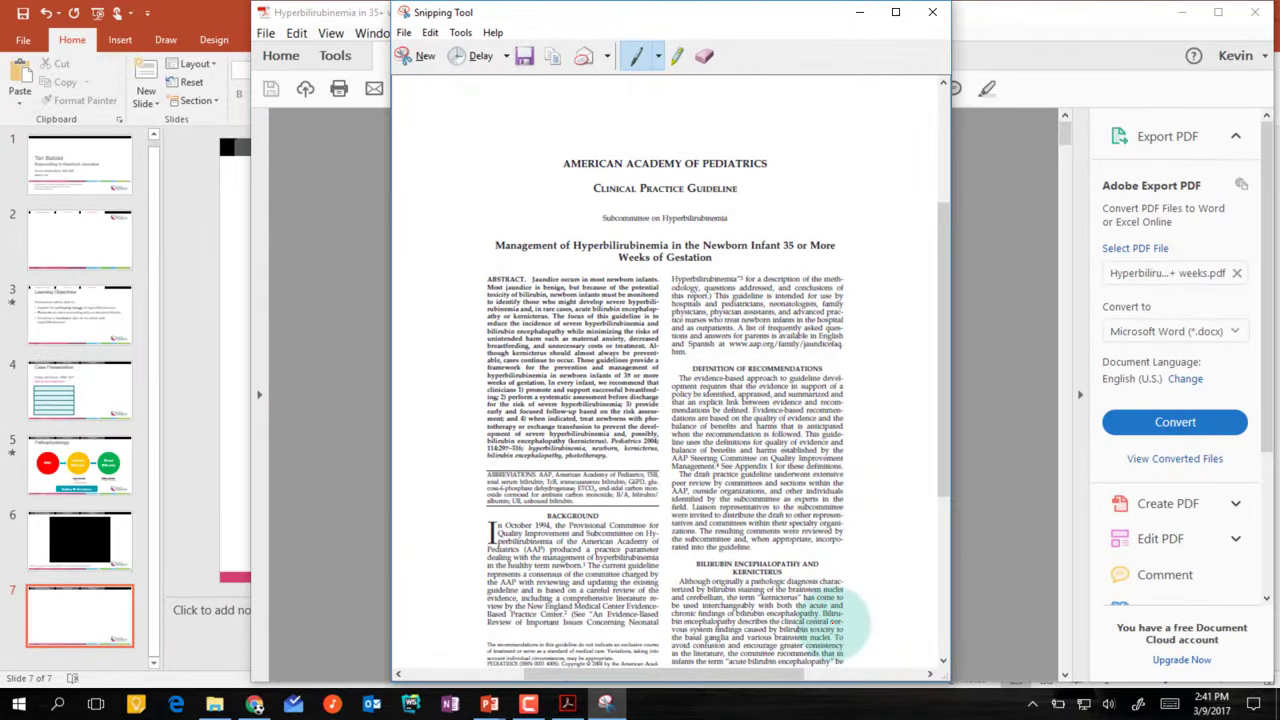
pyautogui.hotkey('alt', 'Tab')
pyautogui.hotkey('alt', 'Tab')
pyautogui.hotkey('alt', 'Tab')
pyautogui.hotkey('alt', 'Tab')
pyautogui.hotkey('alt', 'Tab')
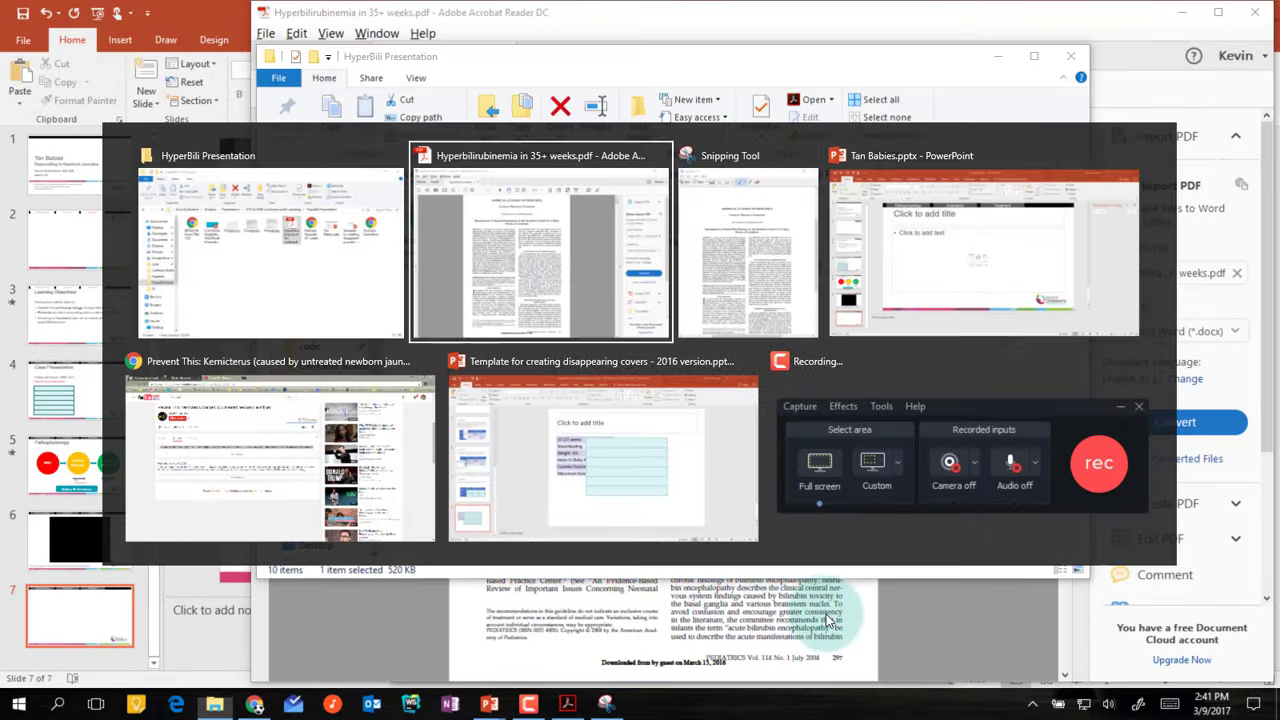
pyautogui.hotkey('alt', 'Tab')
pyautogui.hotkey('alt', 'Tab')
pyautogui.click(826, 609)
# Paste the guideline page snip onto slide 7 and crop it to its upper half
pyautogui.click(352, 377)
pyautogui.hotkey('ctrl', 'v')
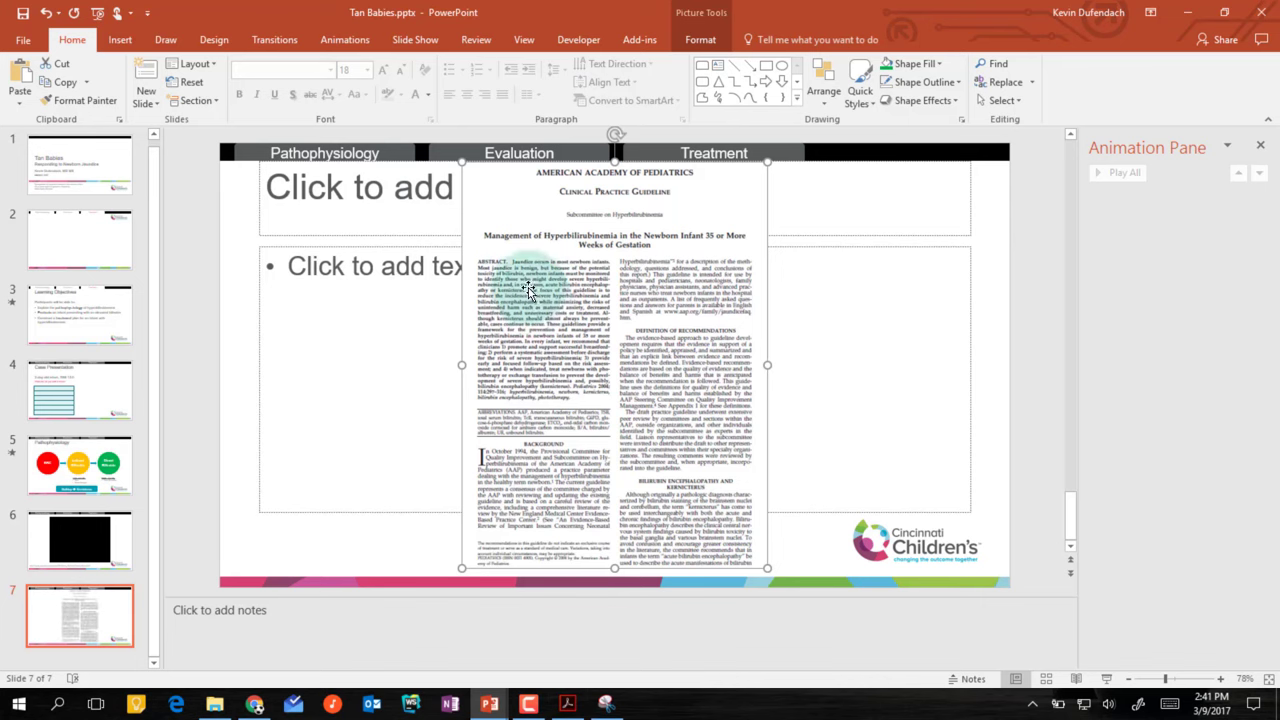
pyautogui.rightClick(571, 471)
pyautogui.click(566, 251)
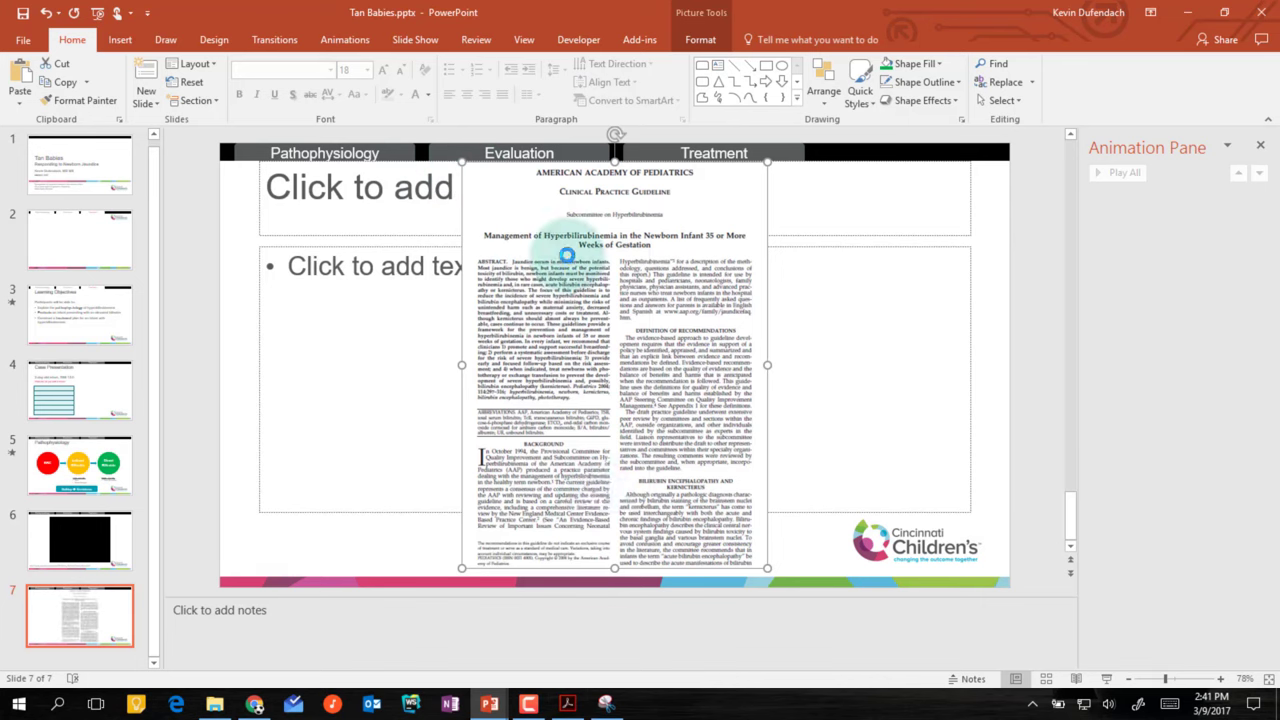
pyautogui.moveTo(614, 562); pyautogui.dragTo(614, 435)
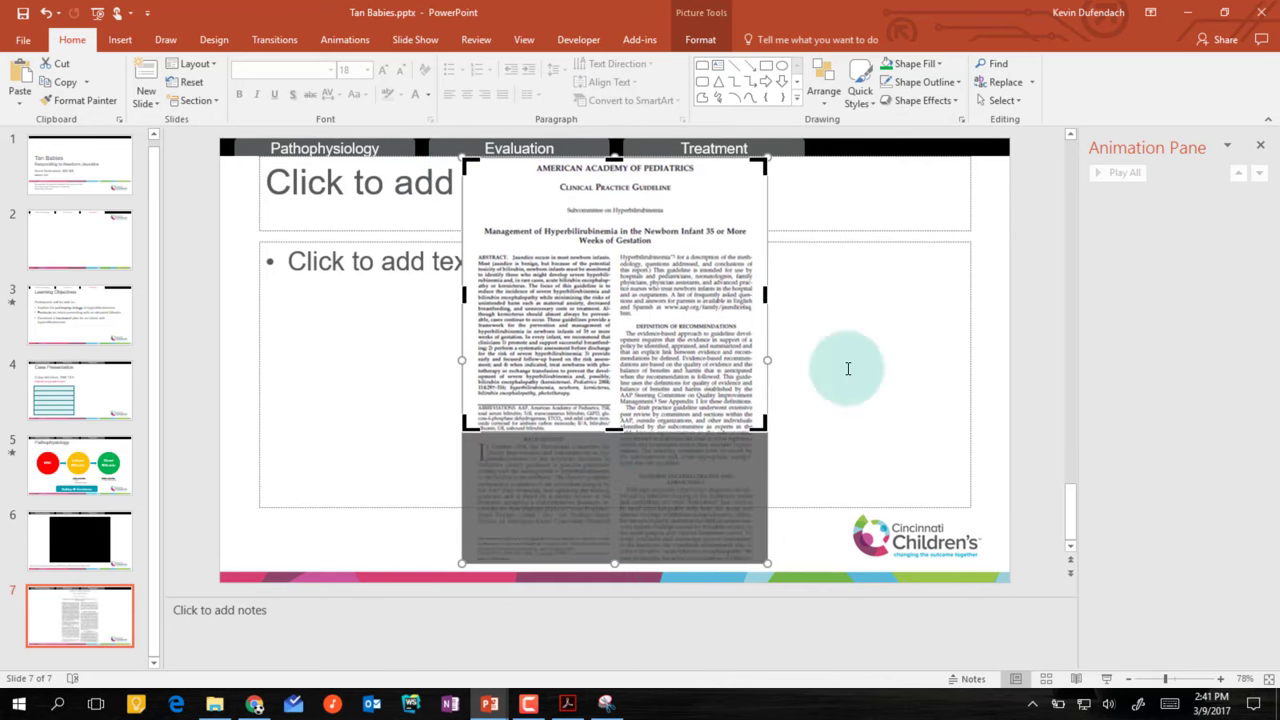
pyautogui.click(938, 347)
pyautogui.click(586, 300)
# Enlarge and centre the cropped page, then draw a rectangle covering the whole slide
pyautogui.moveTo(769, 440); pyautogui.dragTo(800, 470)
pyautogui.moveTo(621, 318); pyautogui.dragTo(641, 423)
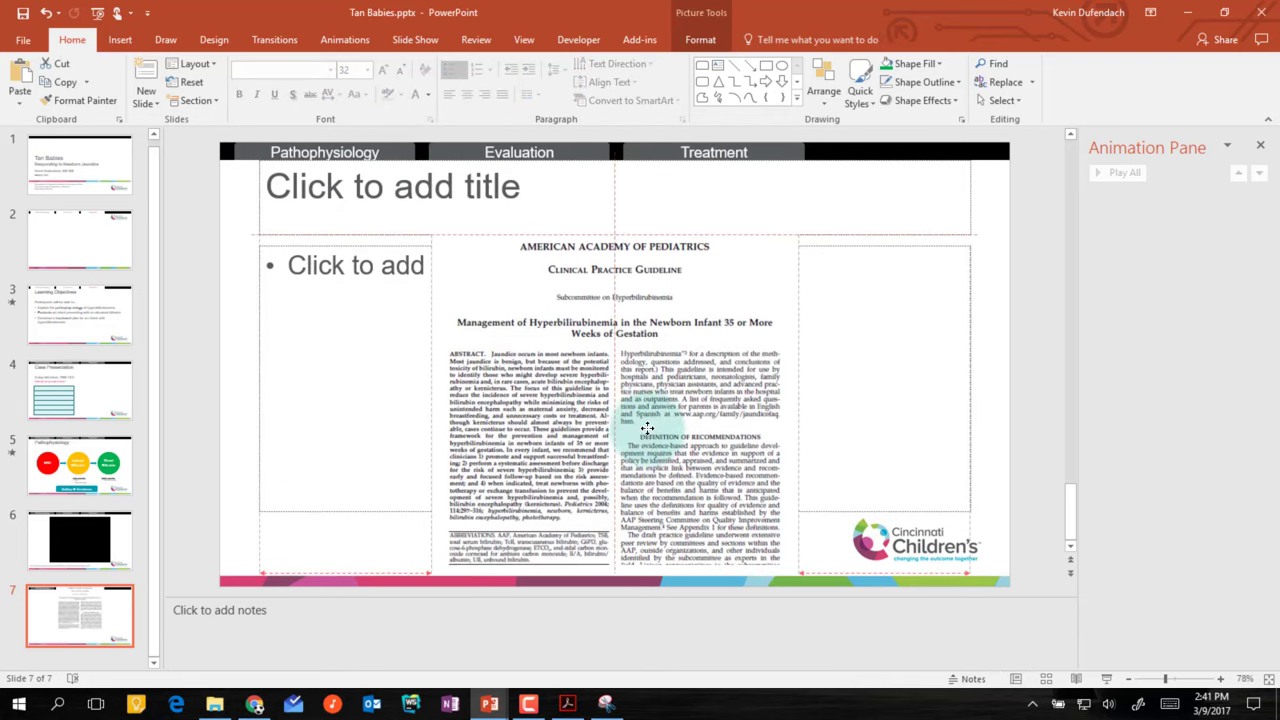
pyautogui.click(248, 229)
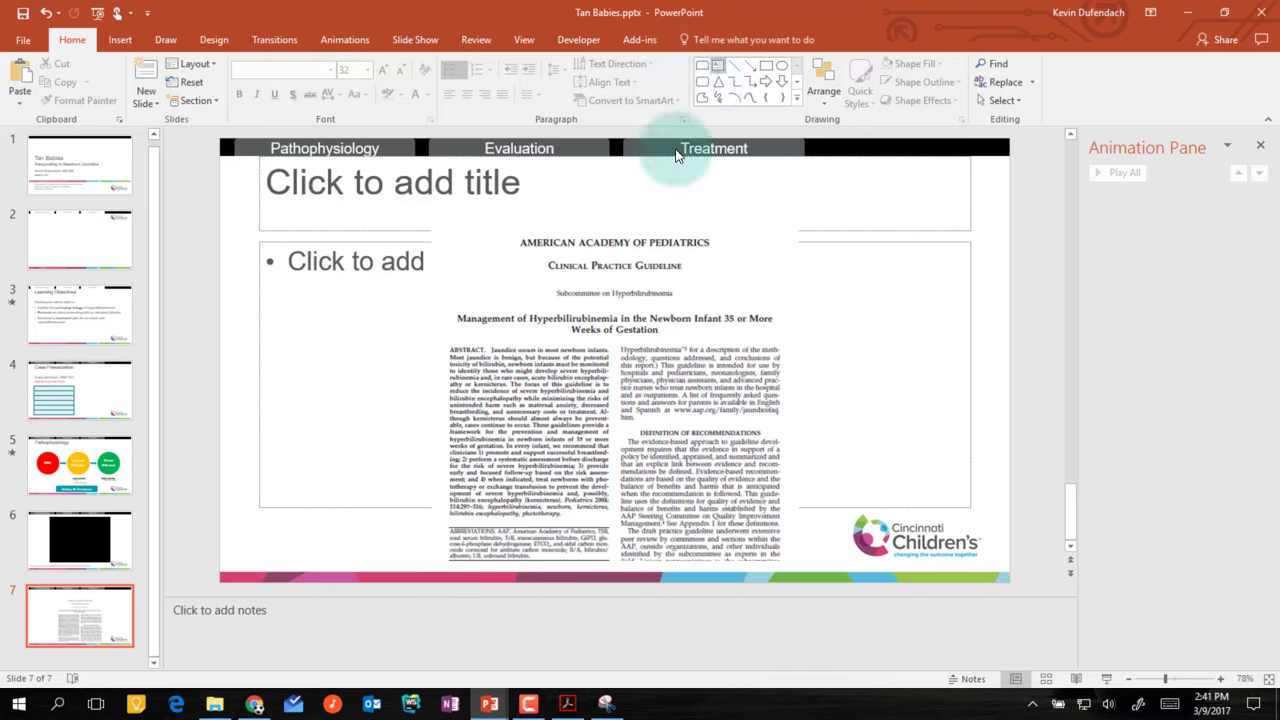
pyautogui.click(763, 68)
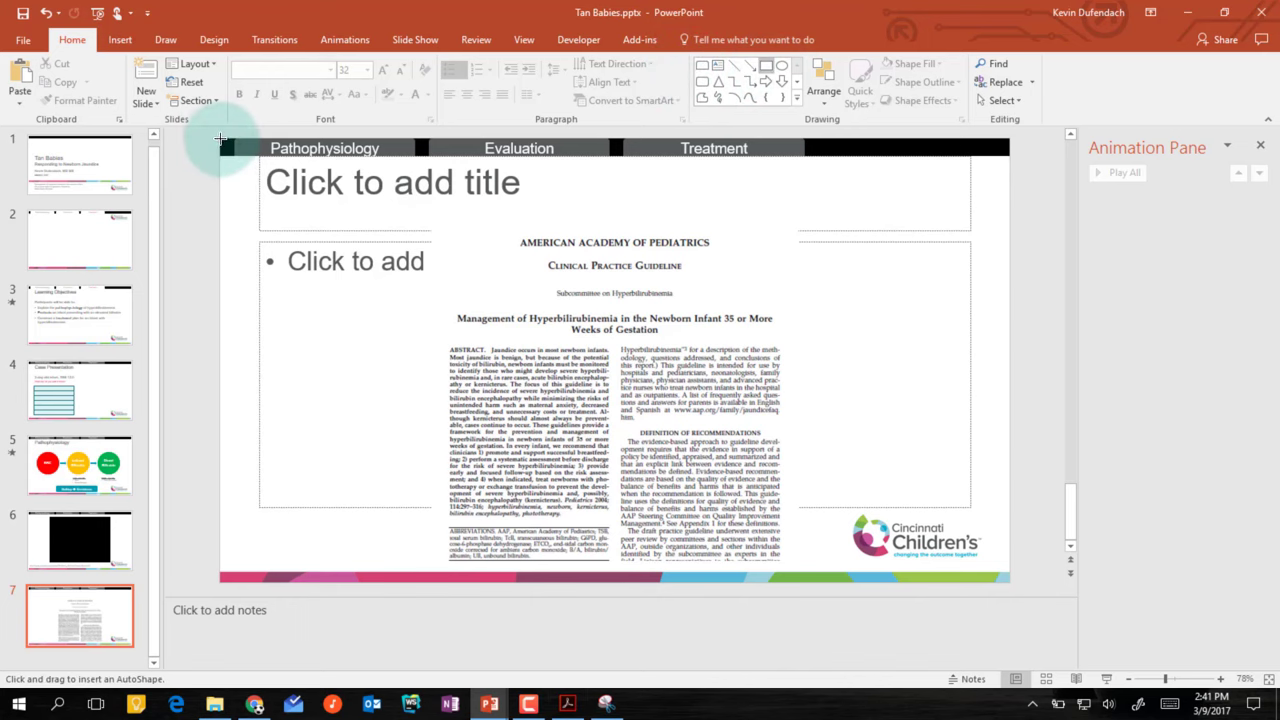
pyautogui.moveTo(220, 138)
pyautogui.mouseDown()
pyautogui.moveTo(994, 489)
pyautogui.moveTo(1010, 582)
pyautogui.mouseUp()
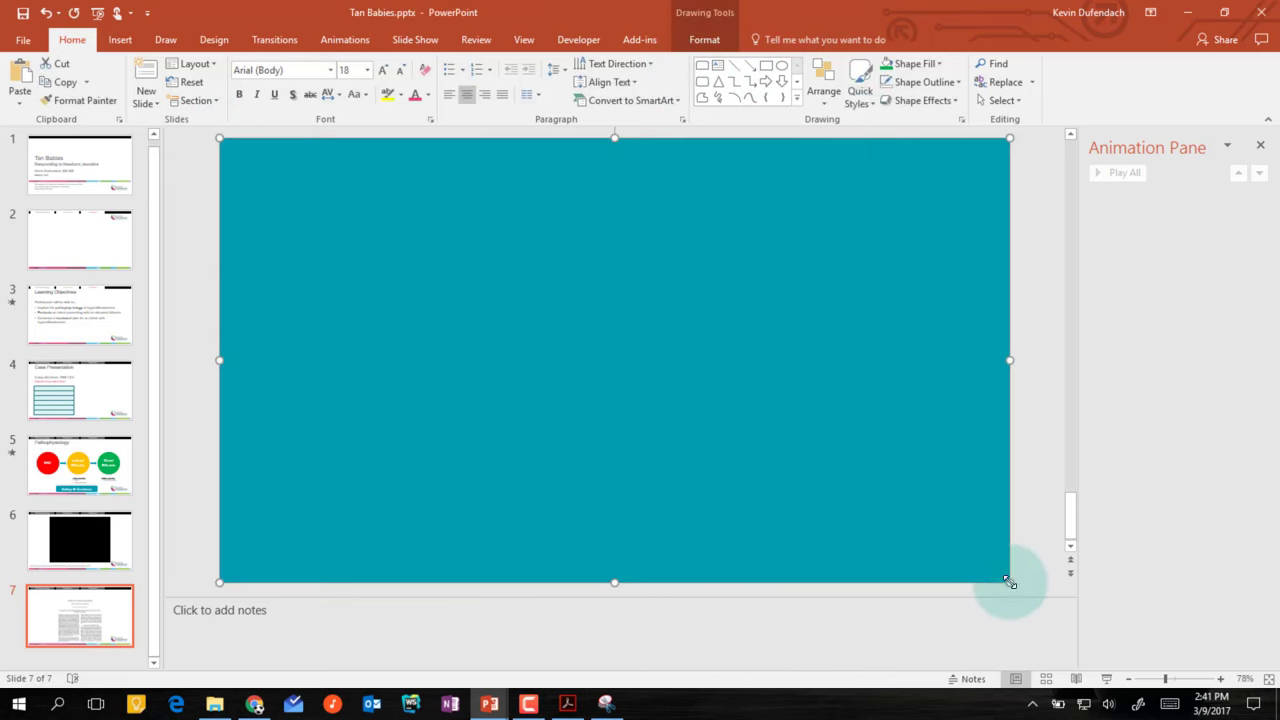
# Fill the covering rectangle black at 50% transparency
pyautogui.click(908, 63)
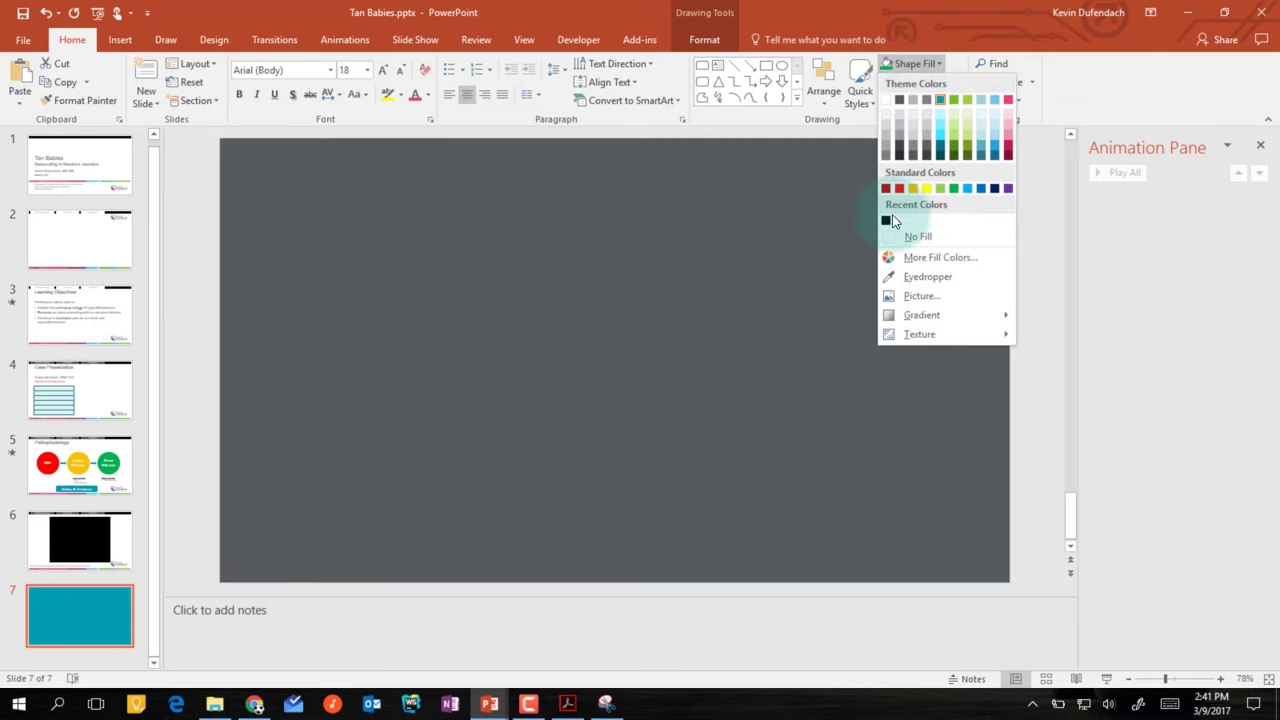
pyautogui.click(885, 219)
pyautogui.rightClick(878, 250)
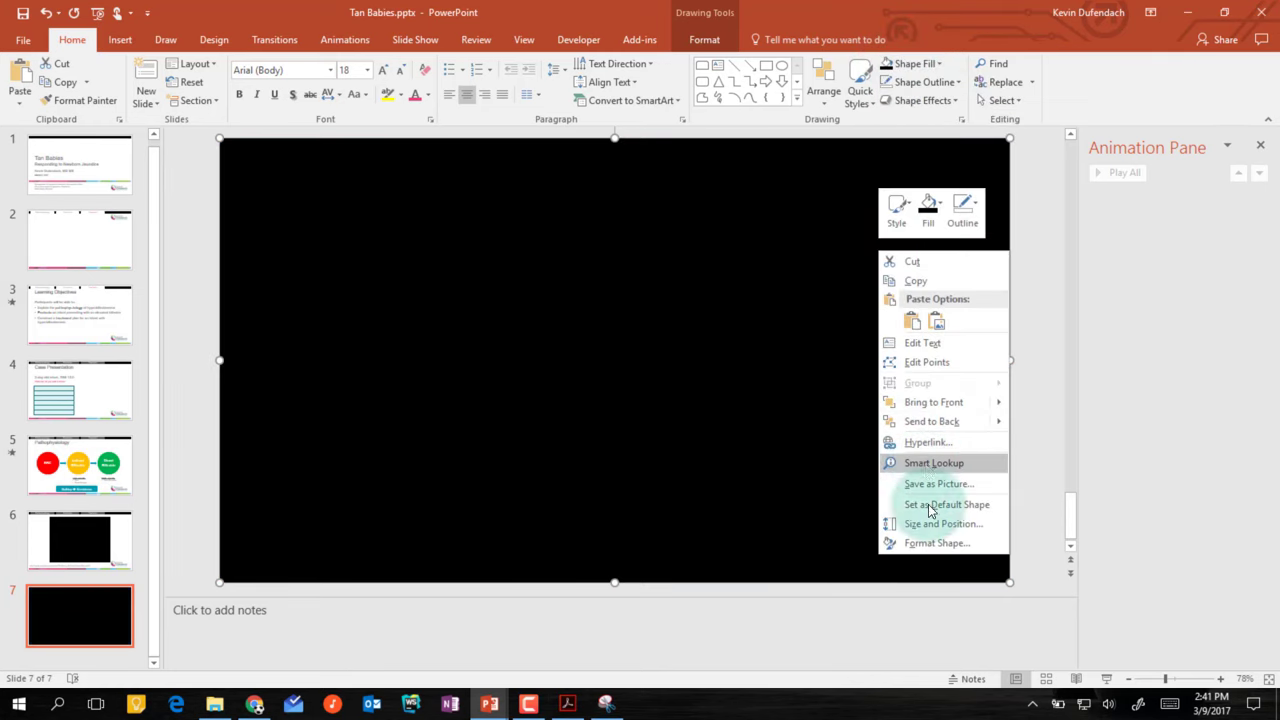
pyautogui.click(934, 540)
pyautogui.click(855, 232)
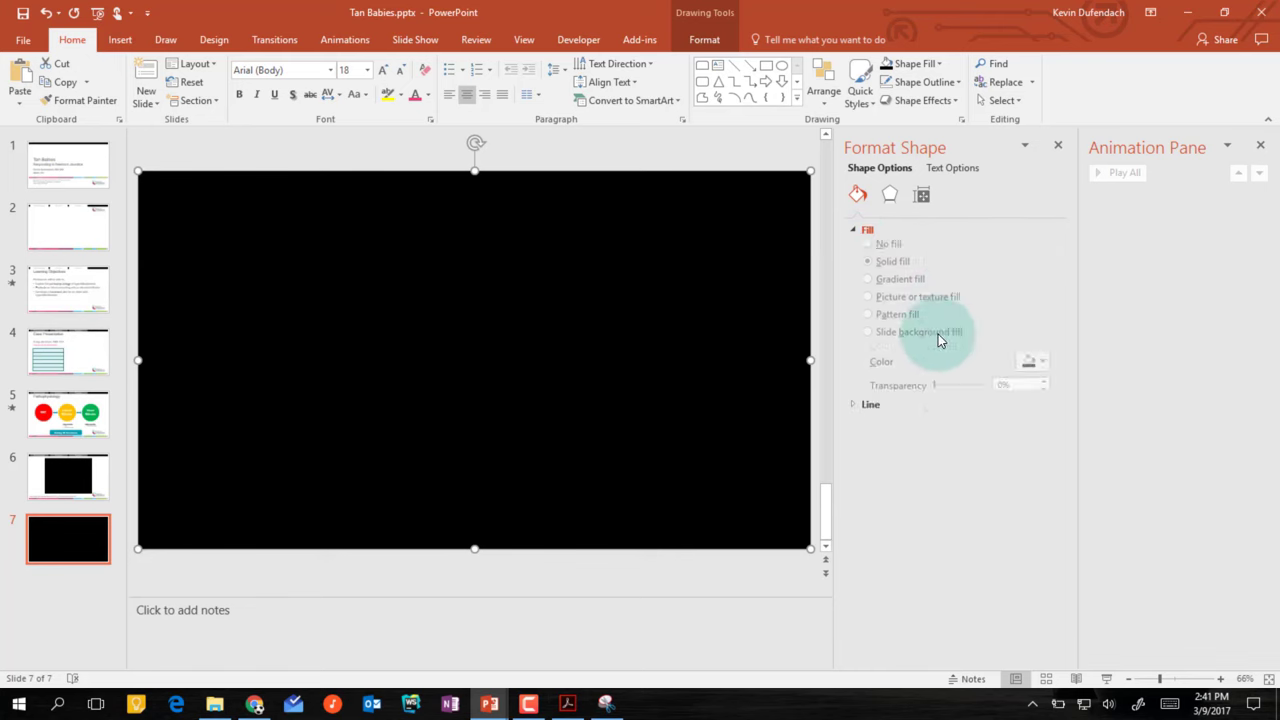
pyautogui.write('50')
pyautogui.press('Return')
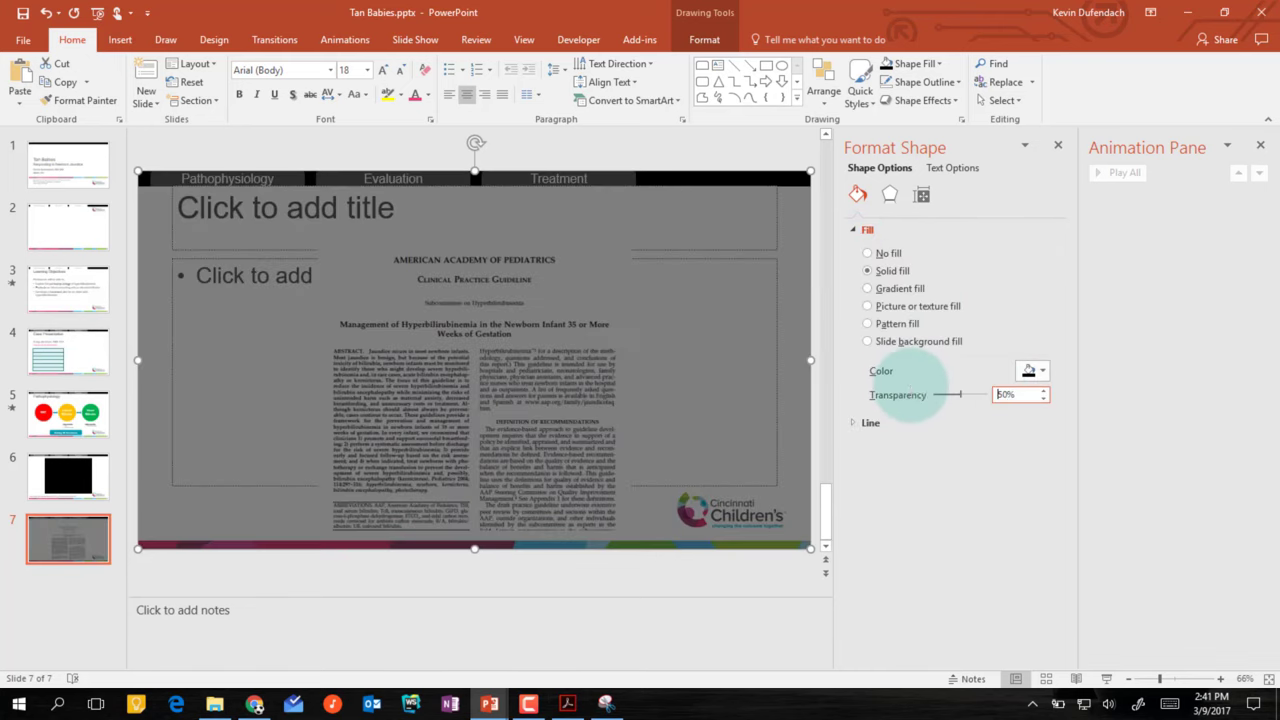
pyautogui.click(1057, 146)
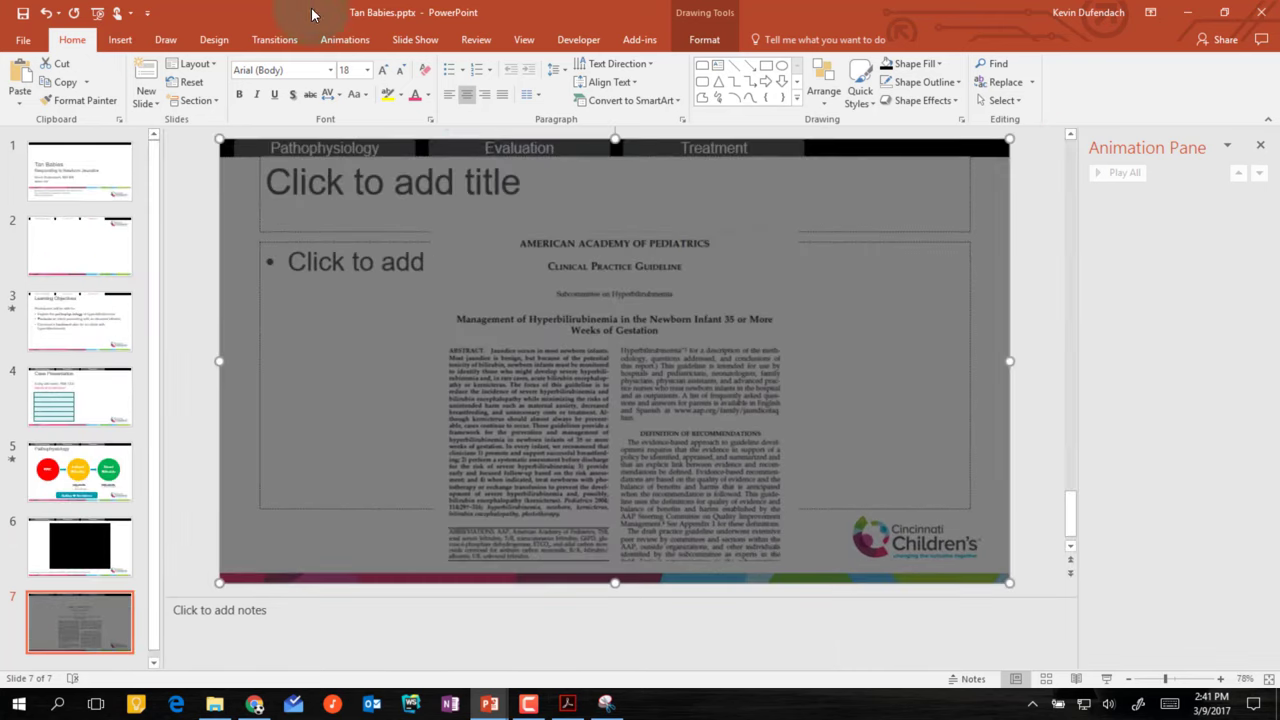
# Give the overlay a Fade animation and copy the 'In every infant' passage from the PDF
pyautogui.click(344, 39)
pyautogui.click(213, 108)
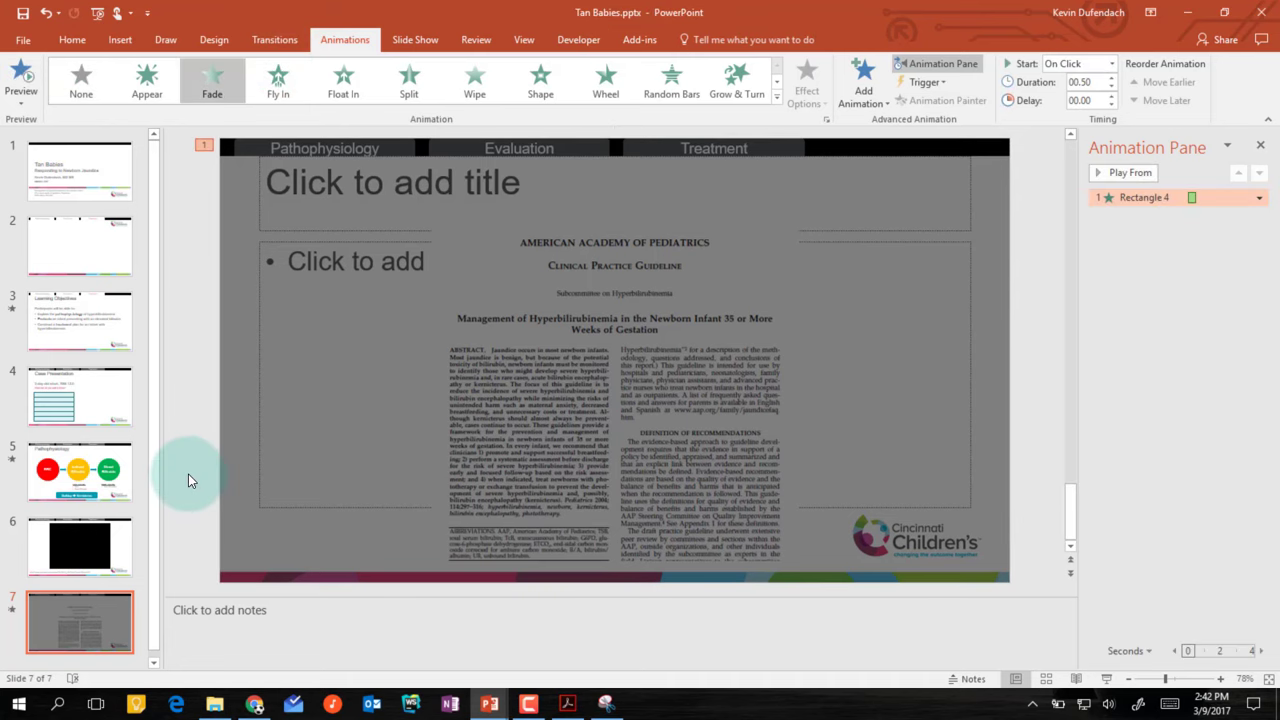
pyautogui.hotkey('alt', 'Tab')
pyautogui.press('Tab')
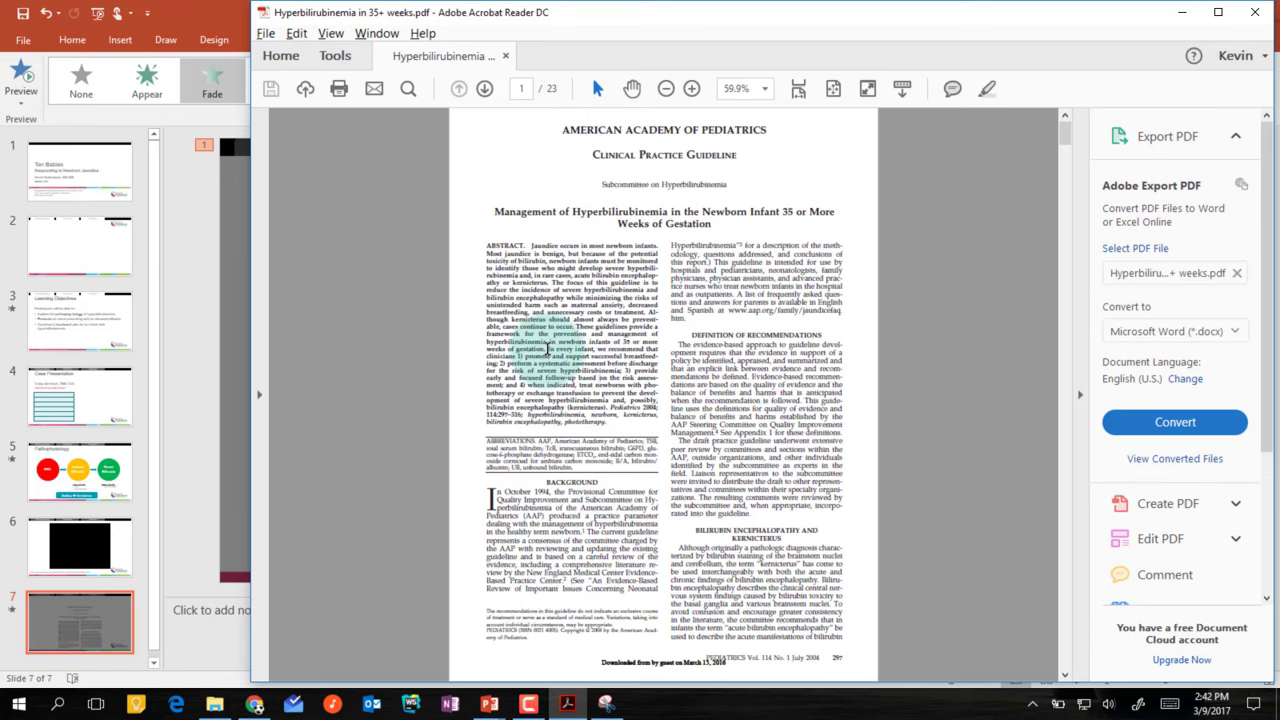
pyautogui.moveTo(547, 347); pyautogui.dragTo(578, 394)
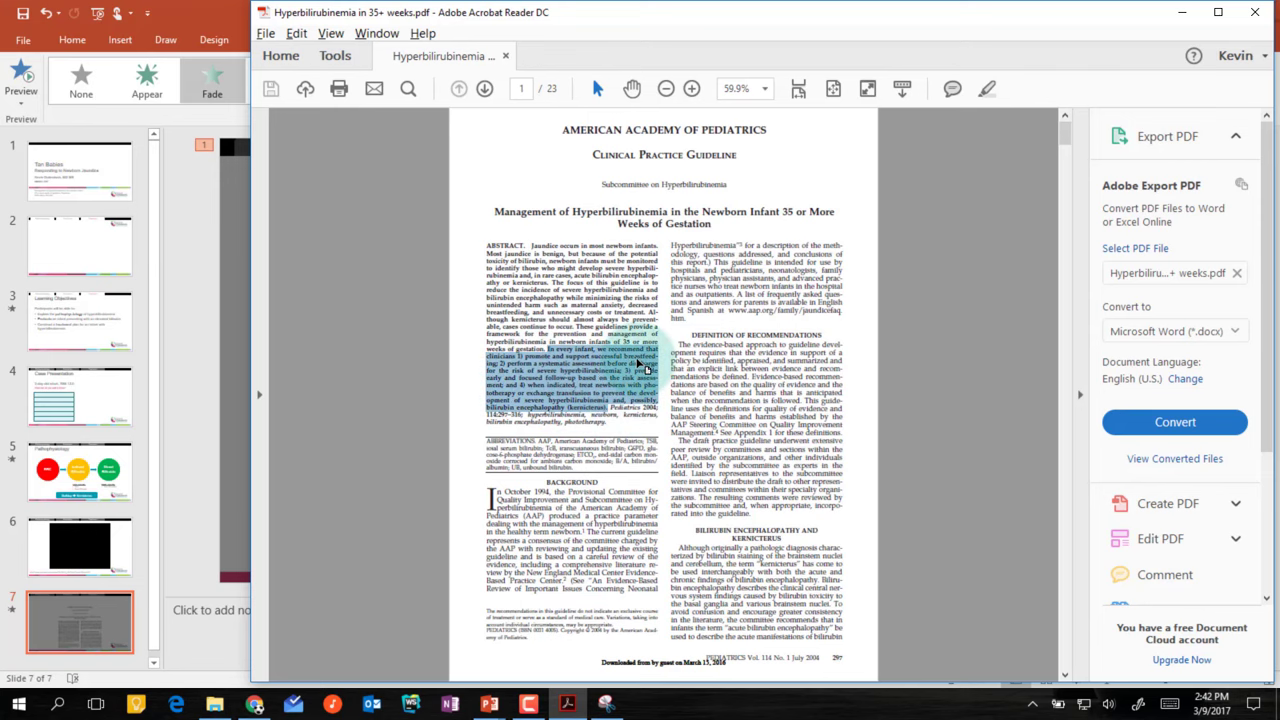
pyautogui.hotkey('alt', 'Tab')
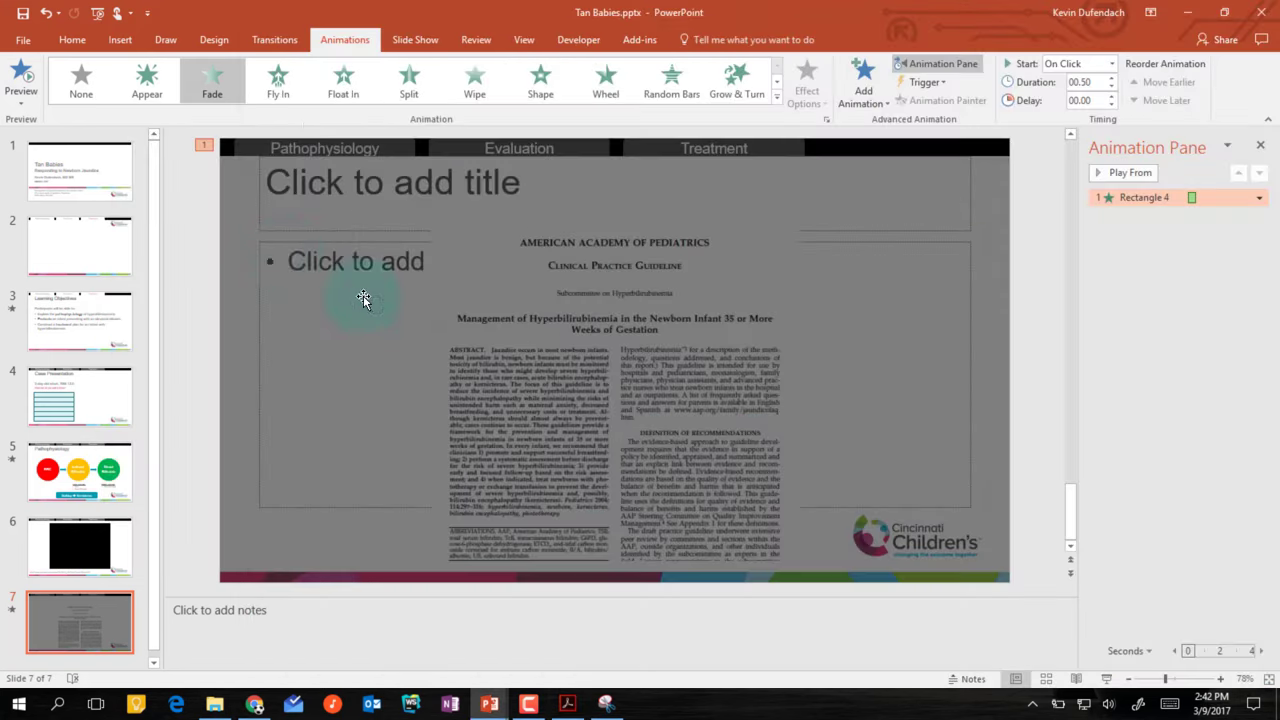
# Paste the 'In every infant, we recommend that clinicians' quote onto slide 7 with a white fill
pyautogui.hotkey('ctrl', 'v')
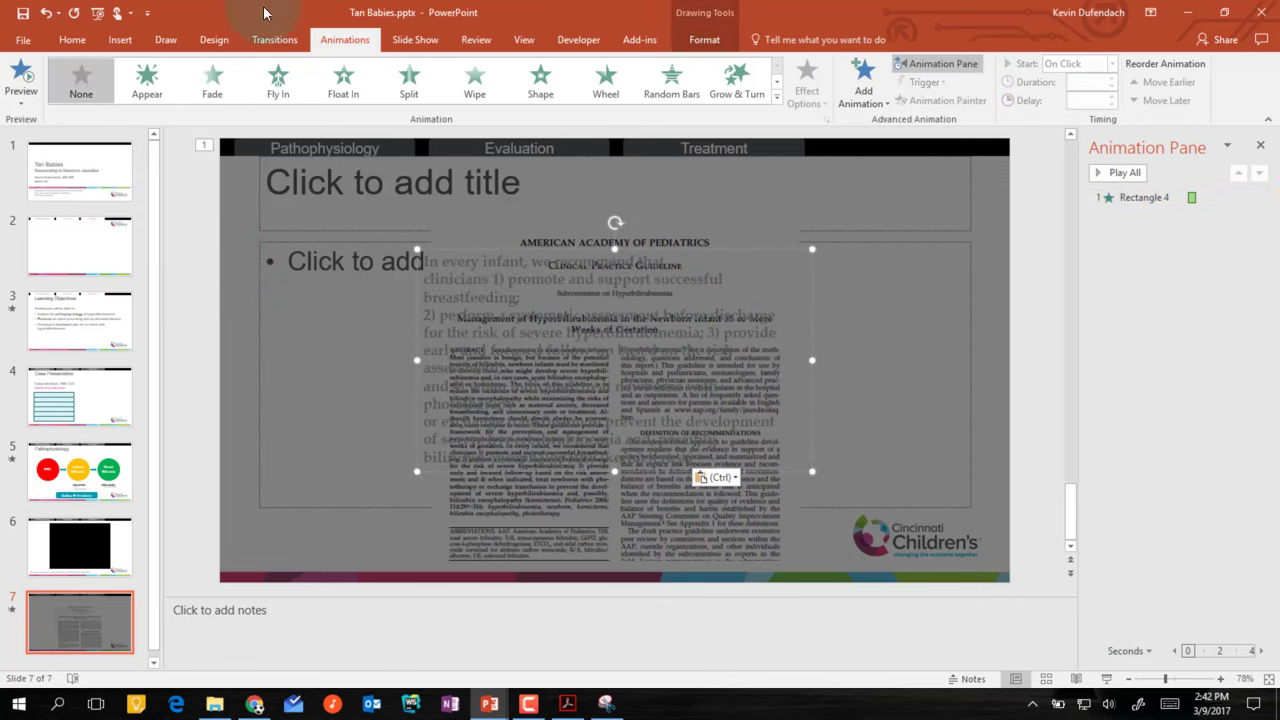
pyautogui.click(72, 40)
pyautogui.click(915, 63)
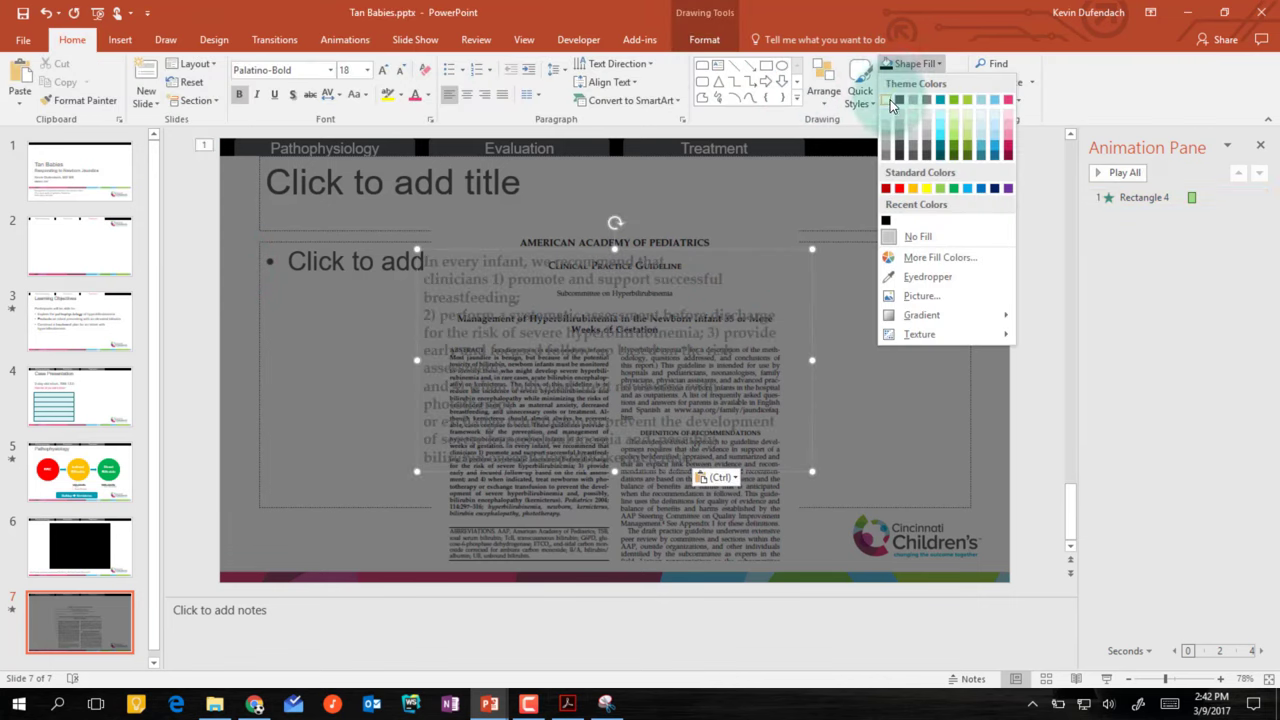